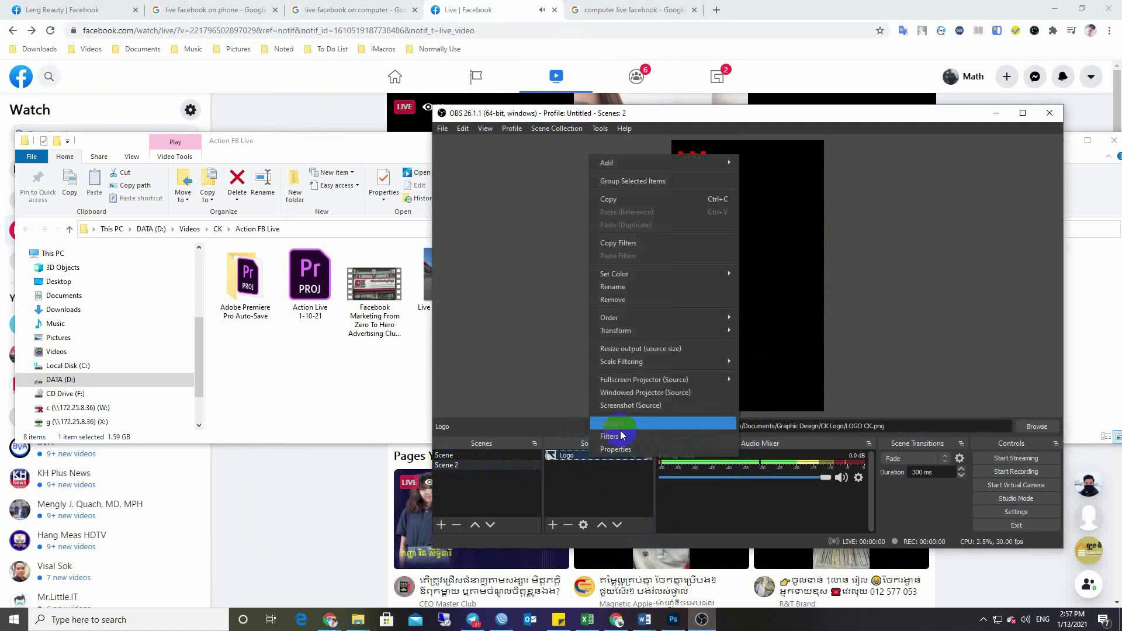
Remove the Logo source from Scene 2
left_click(566, 457)
key("Delete")
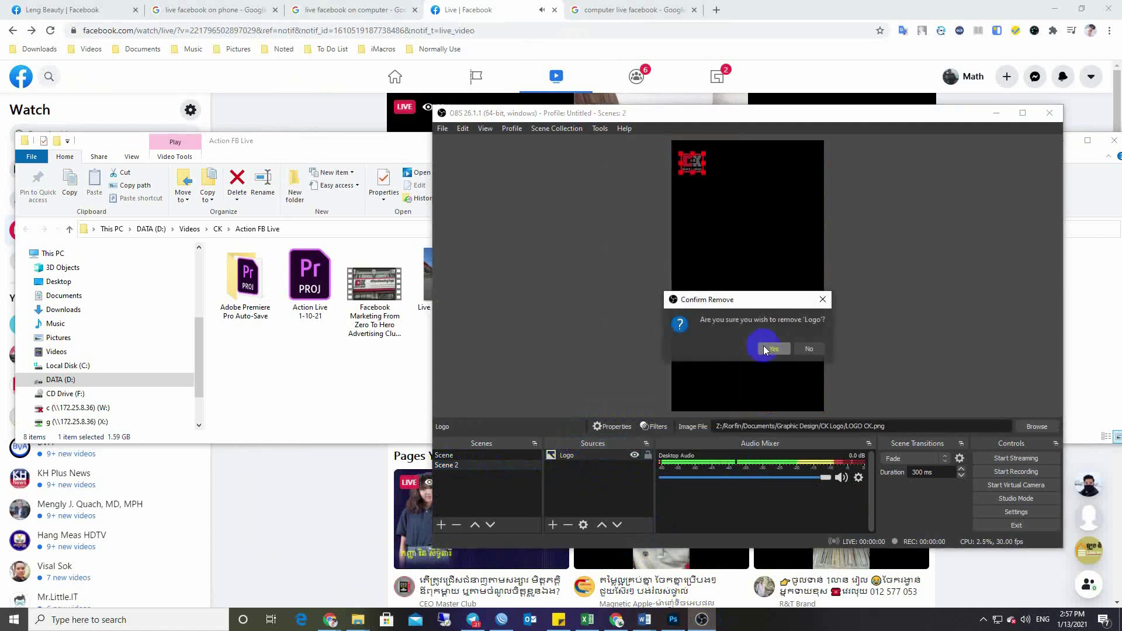
left_click(773, 347)
Delete Scene 2 and try to delete the remaining scene named Scene
left_click(454, 467)
key("Delete")
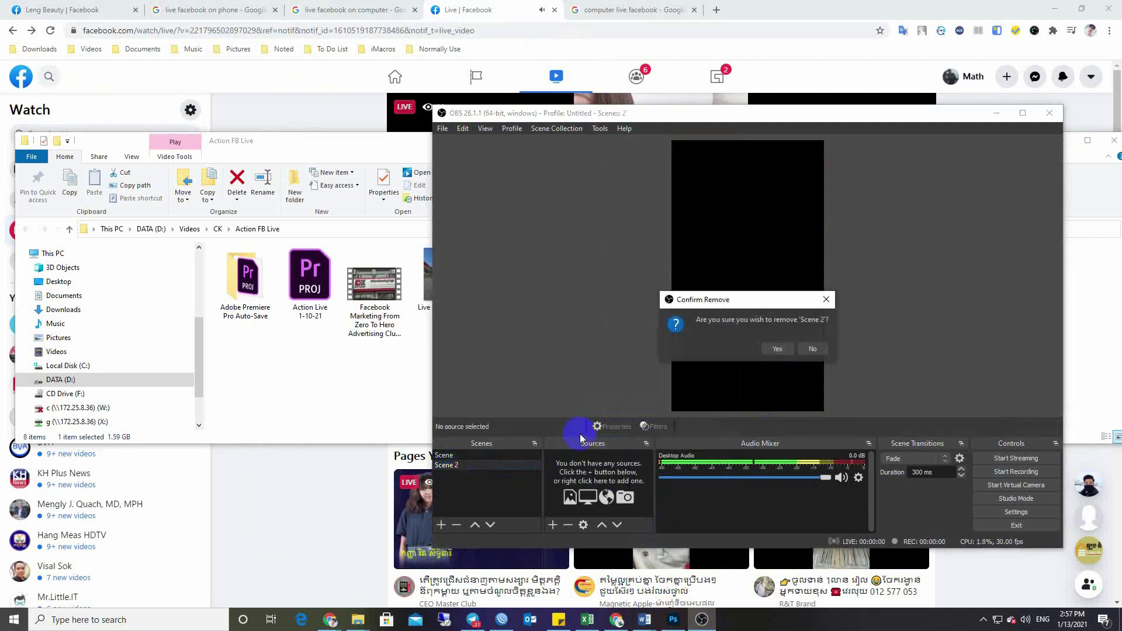
left_click(783, 352)
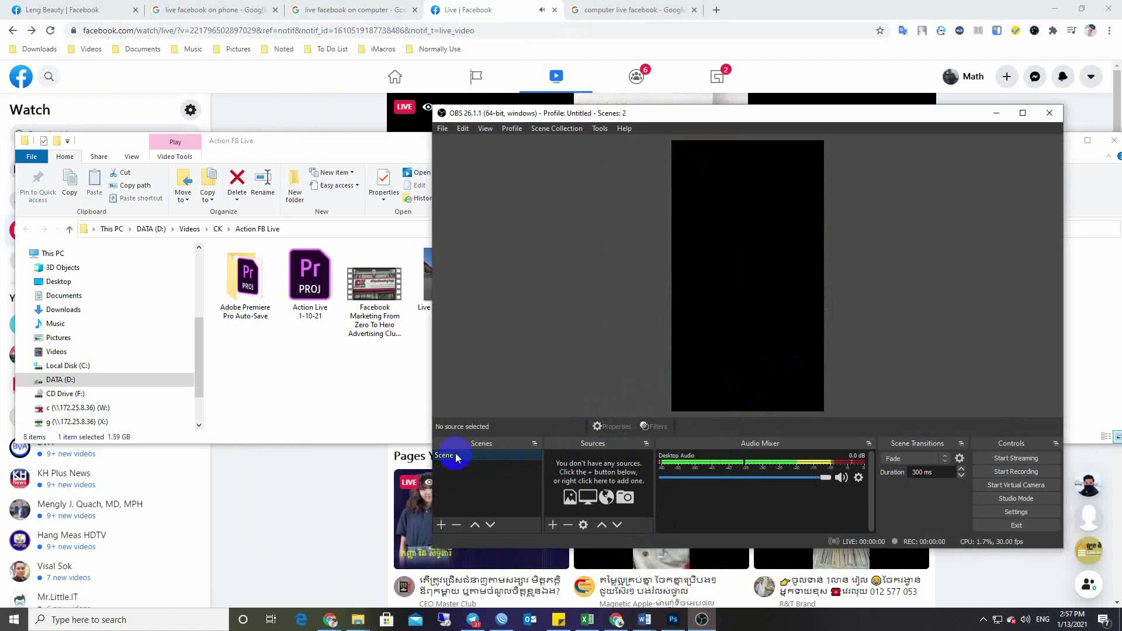
key("Delete")
left_click(798, 349)
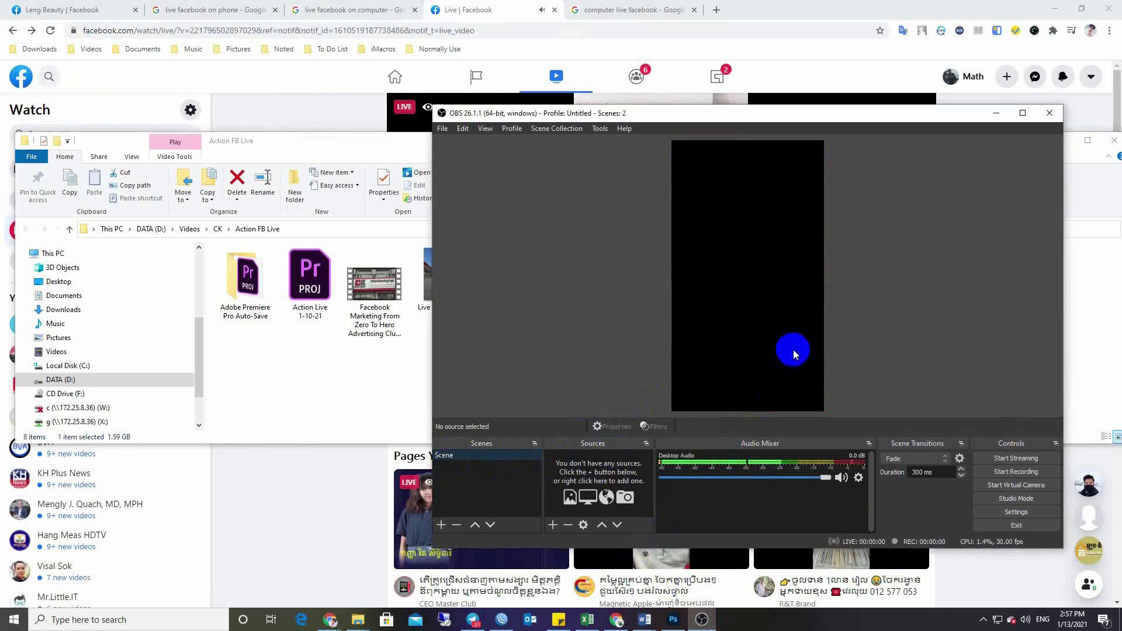
Switch to the Leng Beauty Facebook page in the browser and start creating a live video
left_click(994, 115)
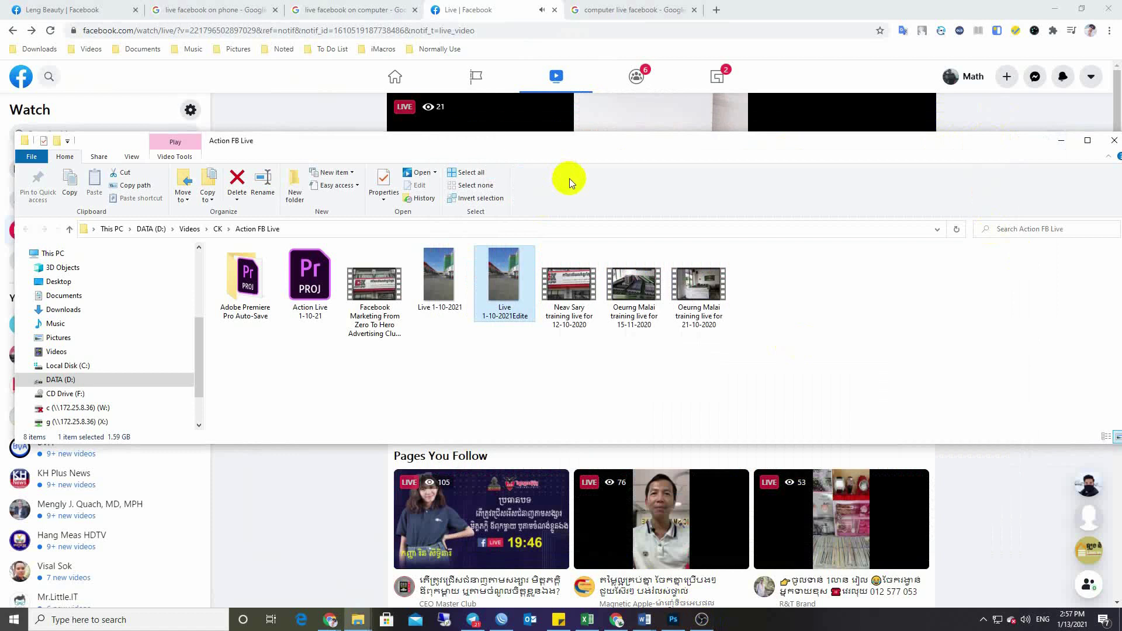
left_click(88, 4)
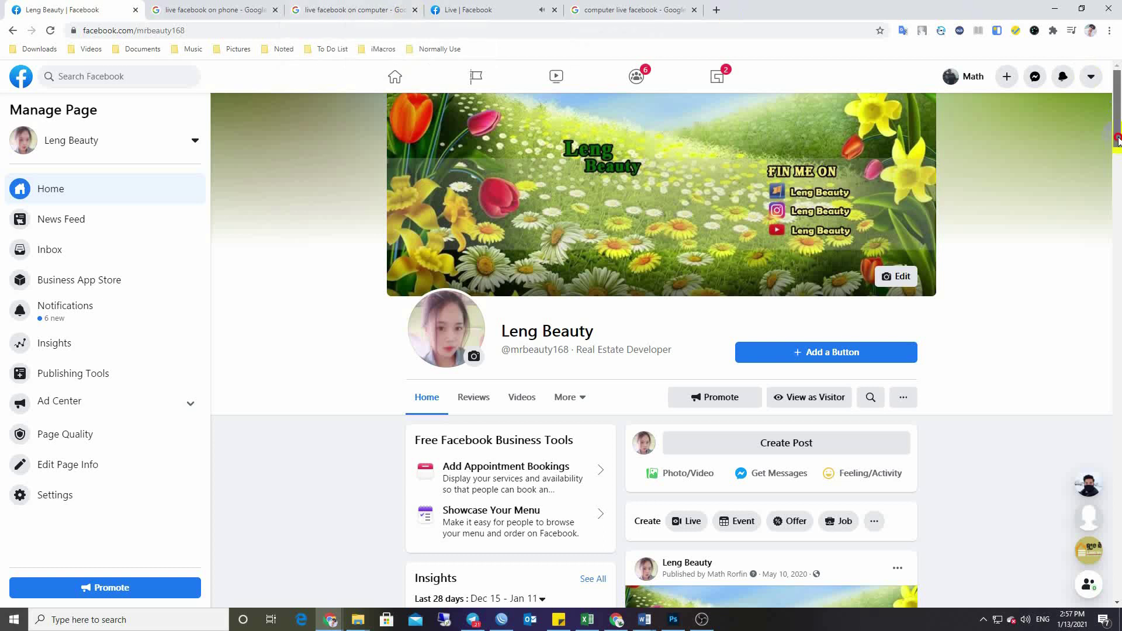
mouse_move(1117, 137)
left_mouse_down()
mouse_move(1117, 153)
mouse_move(1118, 135)
left_mouse_up()
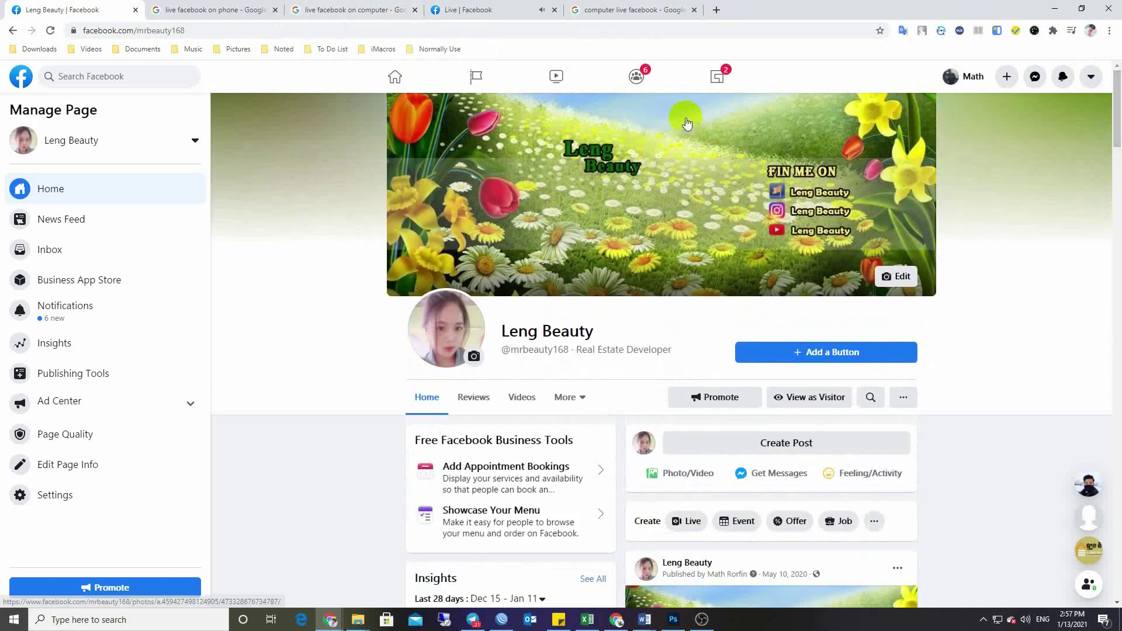
scroll(677, 161, "down", 2)
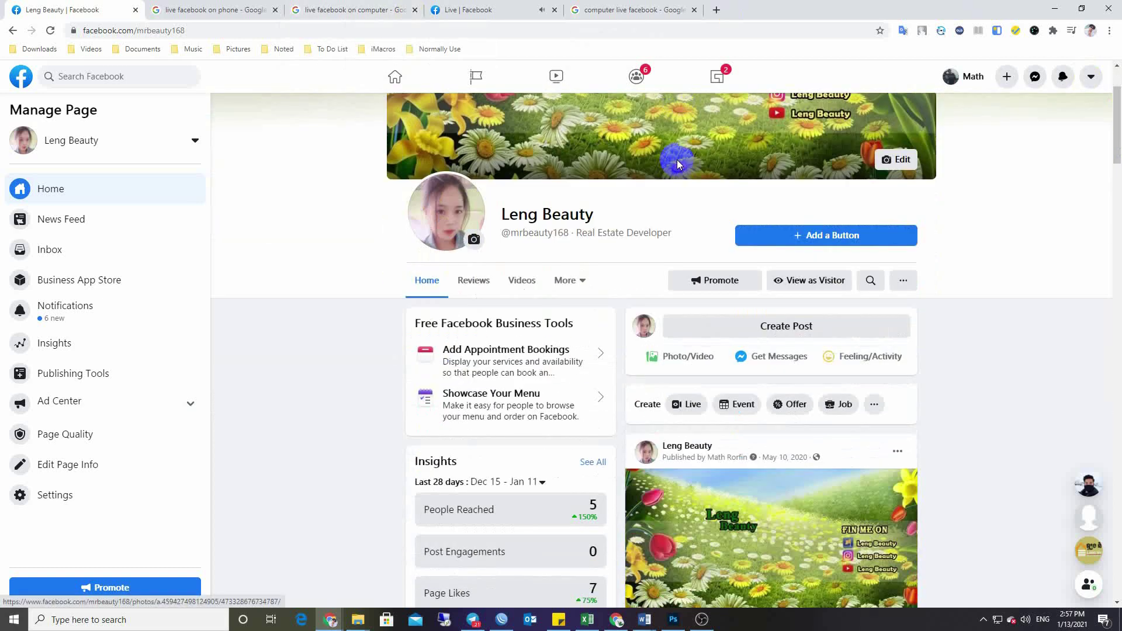
scroll(675, 162, "up", 2)
scroll(673, 162, "down", 5)
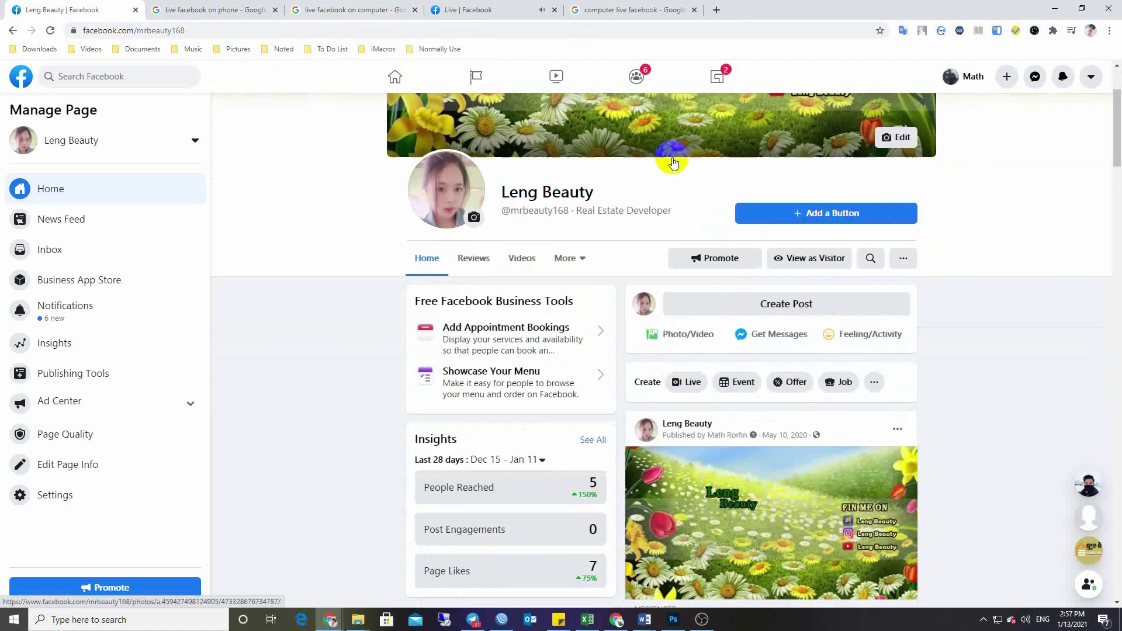
scroll(672, 157, "up", 5)
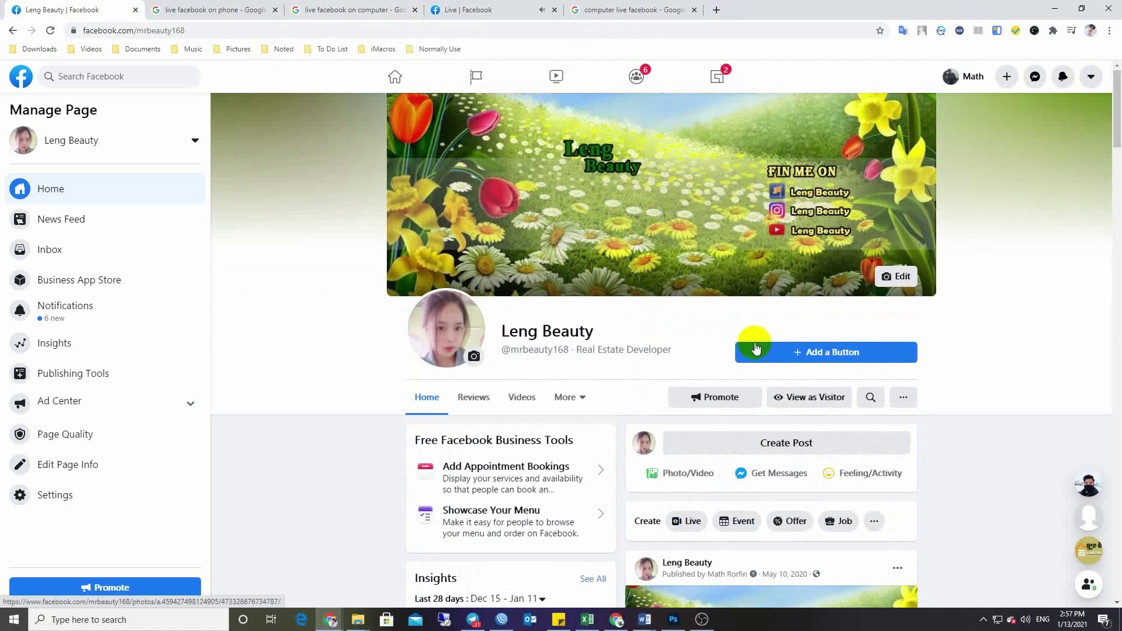
left_click(690, 524)
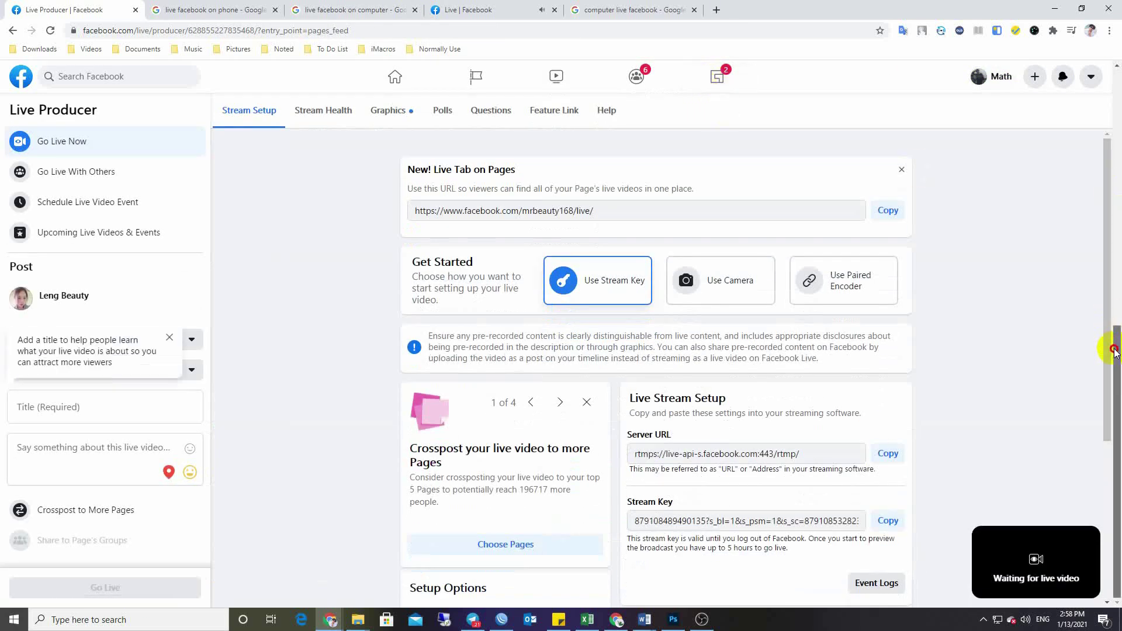
Copy the stream key from the Live Stream Setup, bring up OBS briefly and return to Live Producer
left_click(672, 522)
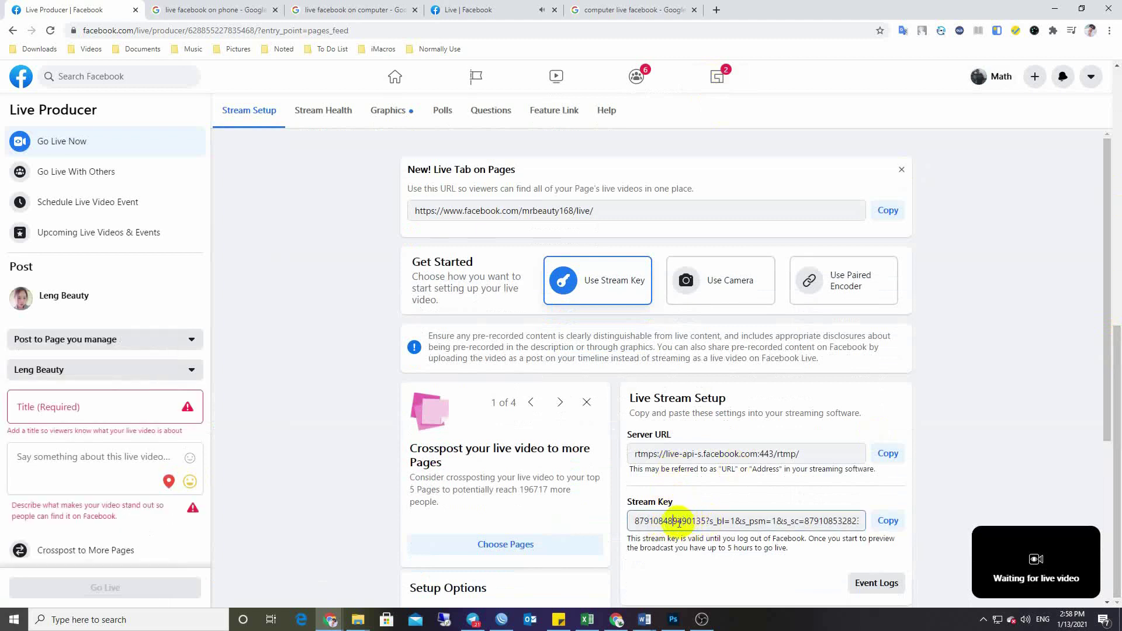
double_click(679, 522)
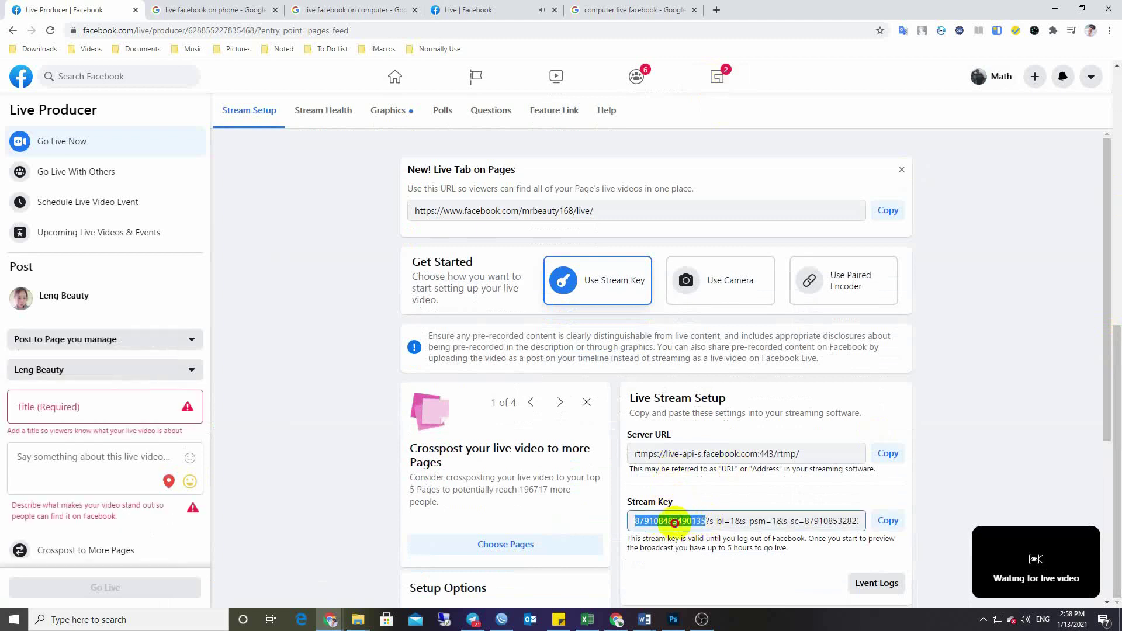
left_click(894, 524)
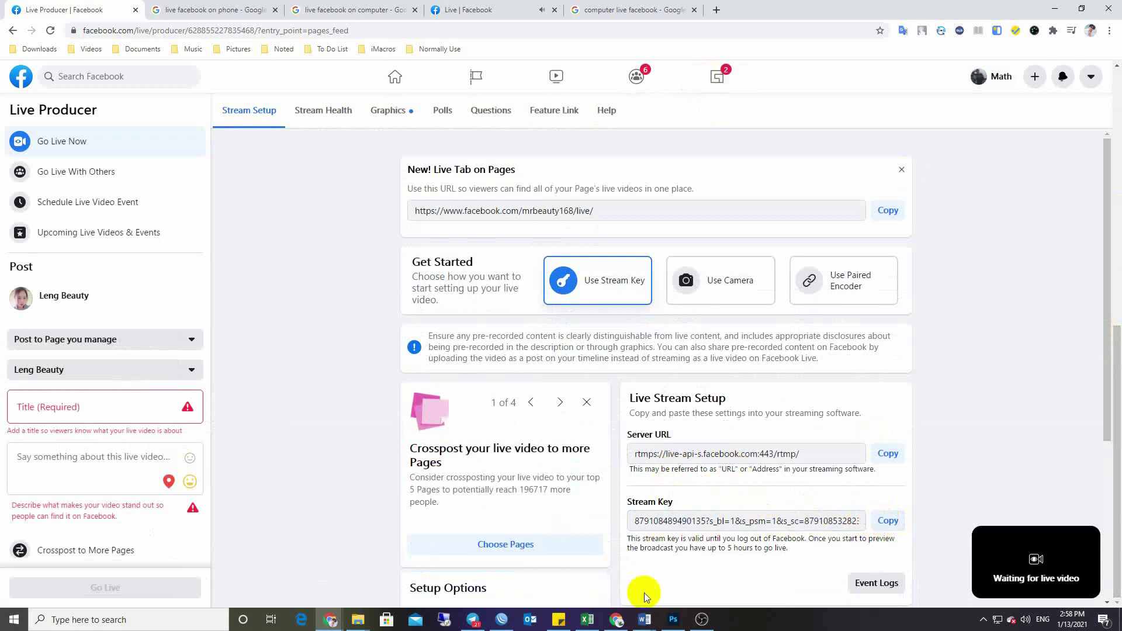
left_click(701, 620)
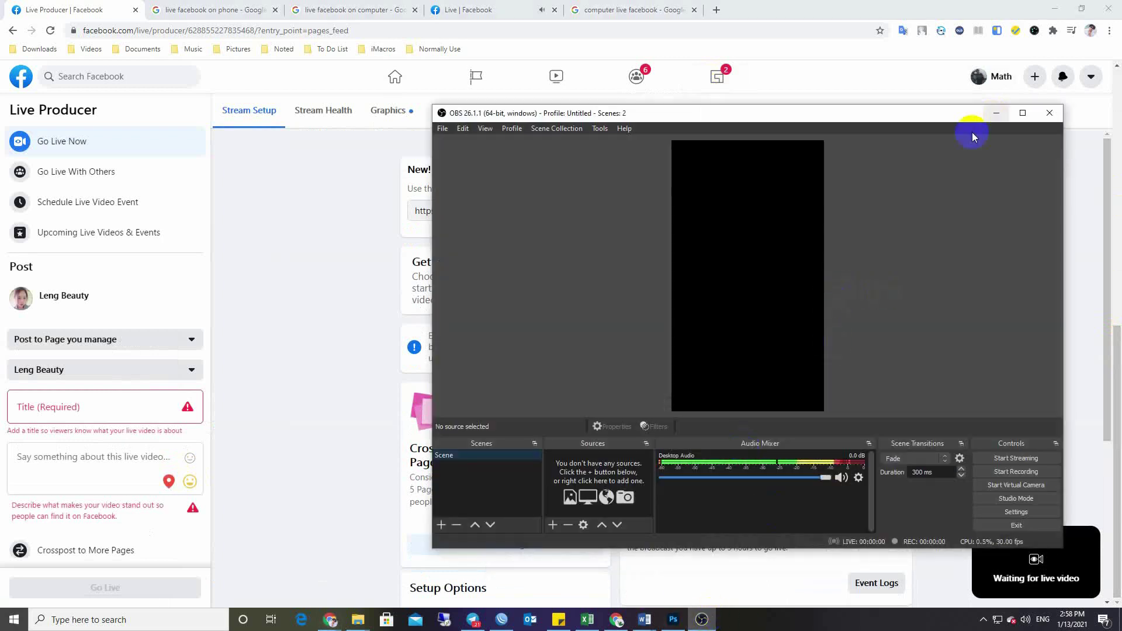
left_click(996, 113)
Enter "បញ្ចុះតម្លៃពិសេស" as the live video's title
left_click(108, 413)
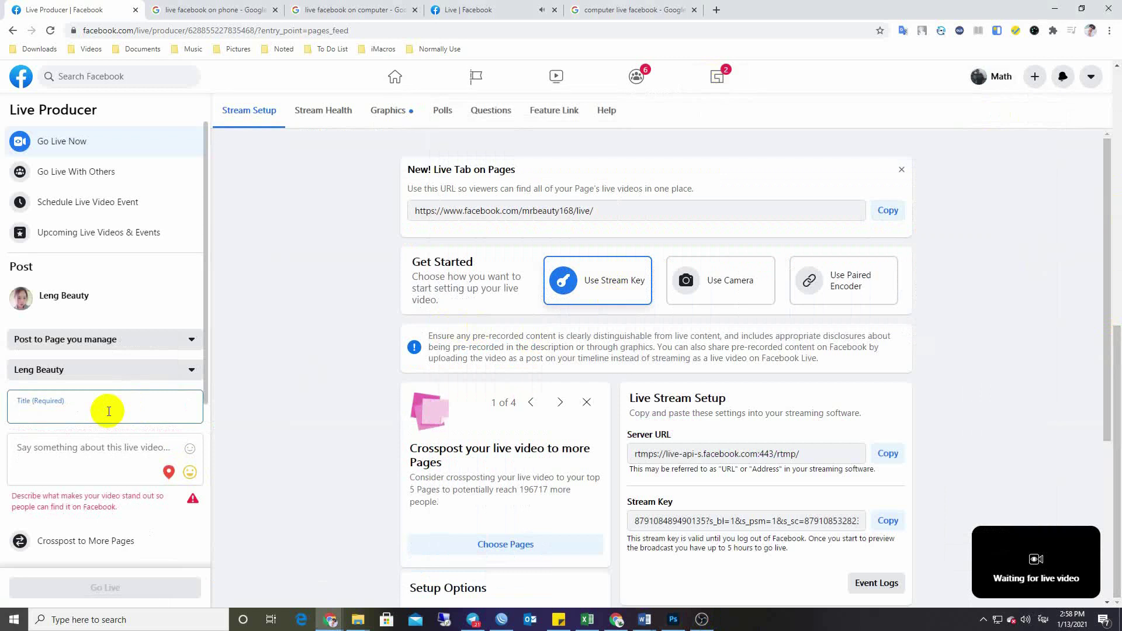
type("ល")
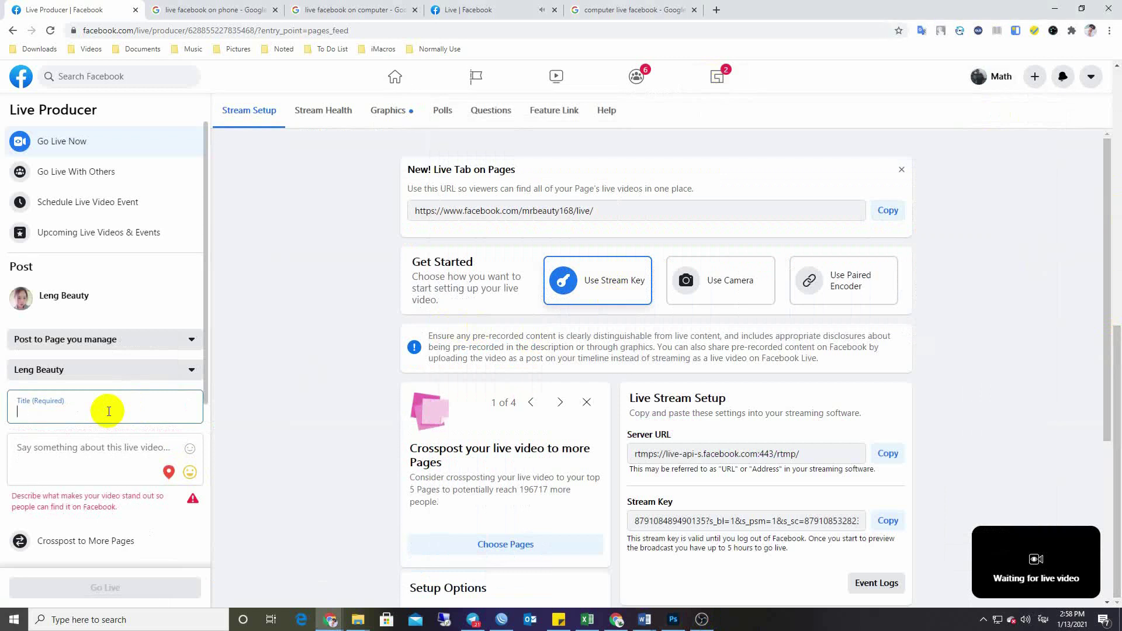
type("បញ្ចុះតម្លៃពិសេស")
Copy the title text into the live video's description and extend it with a short Khmer phrase ending in "VIP"
left_click_drag(109, 410, 12, 409)
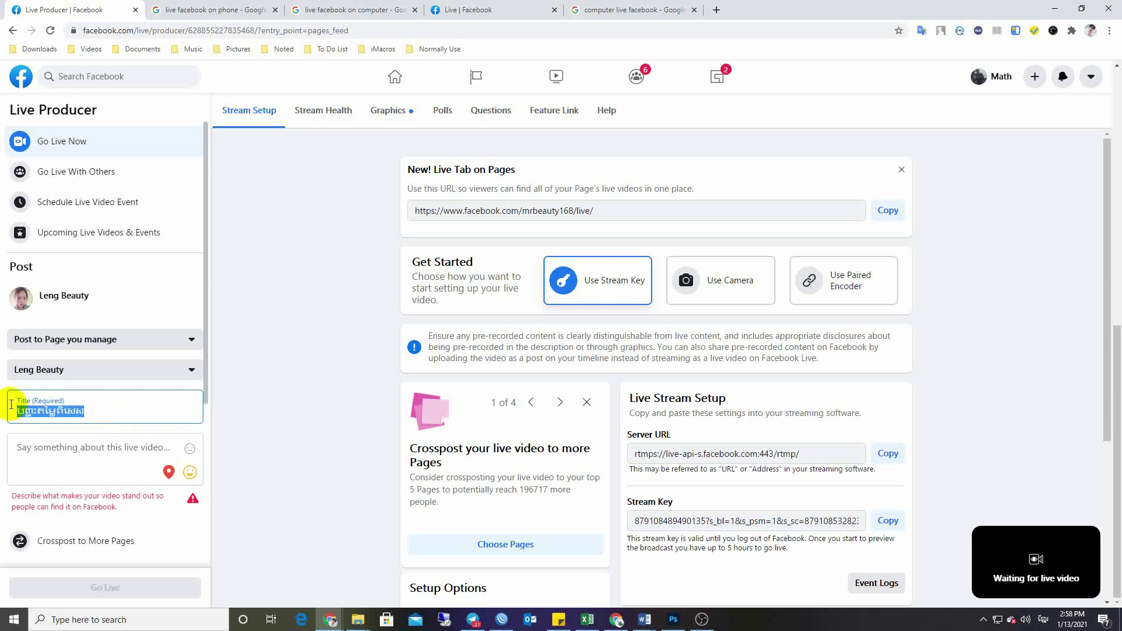
left_click(70, 442)
key("ctrl+v")
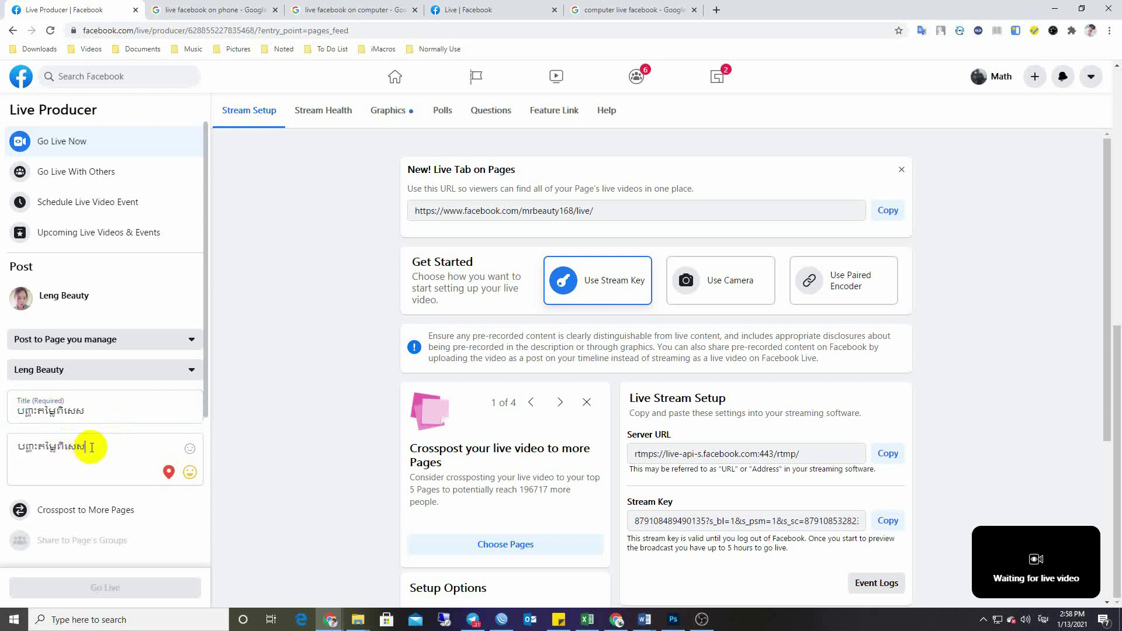
type("នឹងប")
key("alt+shift")
type("VIP")
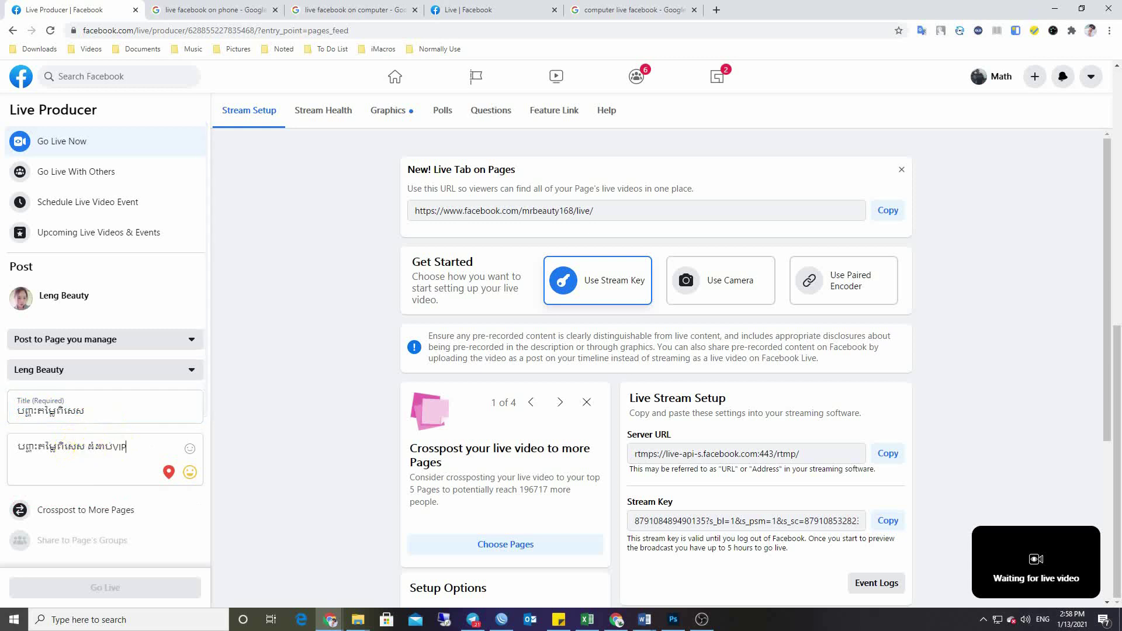
left_click(87, 416)
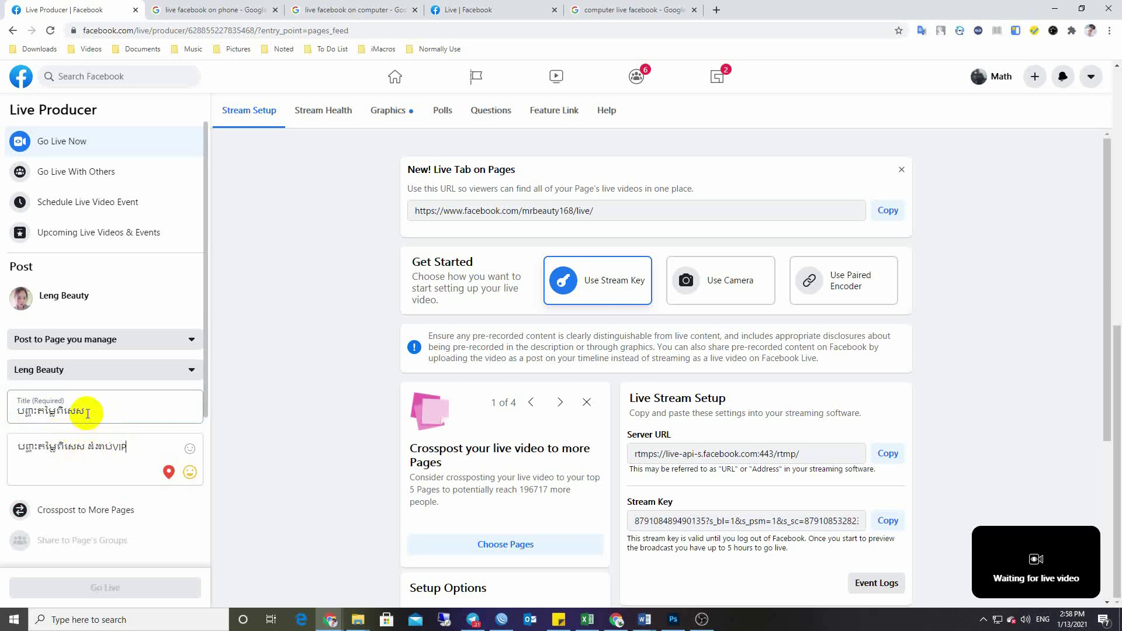
left_click(51, 463)
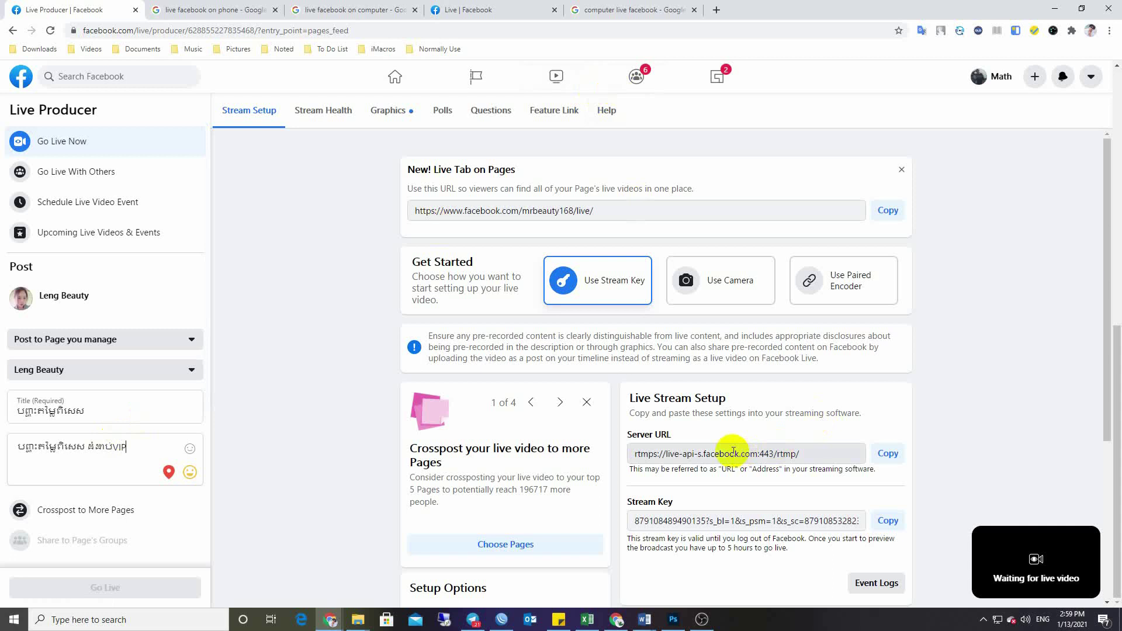
Copy the live video's stream key again, switch to OBS and reposition its window over the browser
left_click(888, 521)
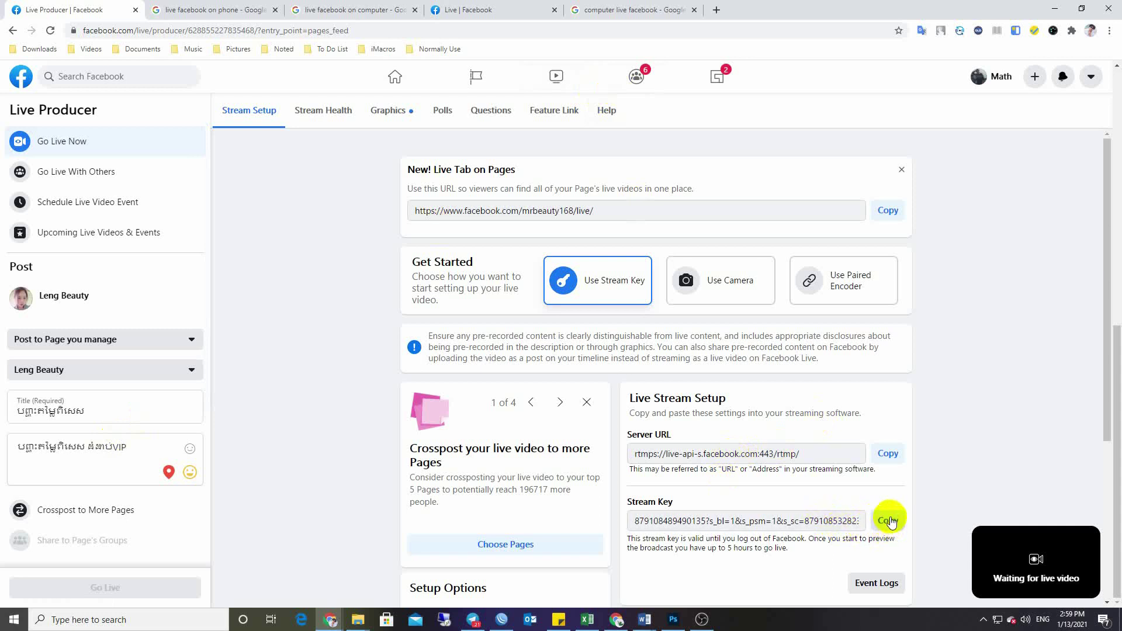
left_click(701, 619)
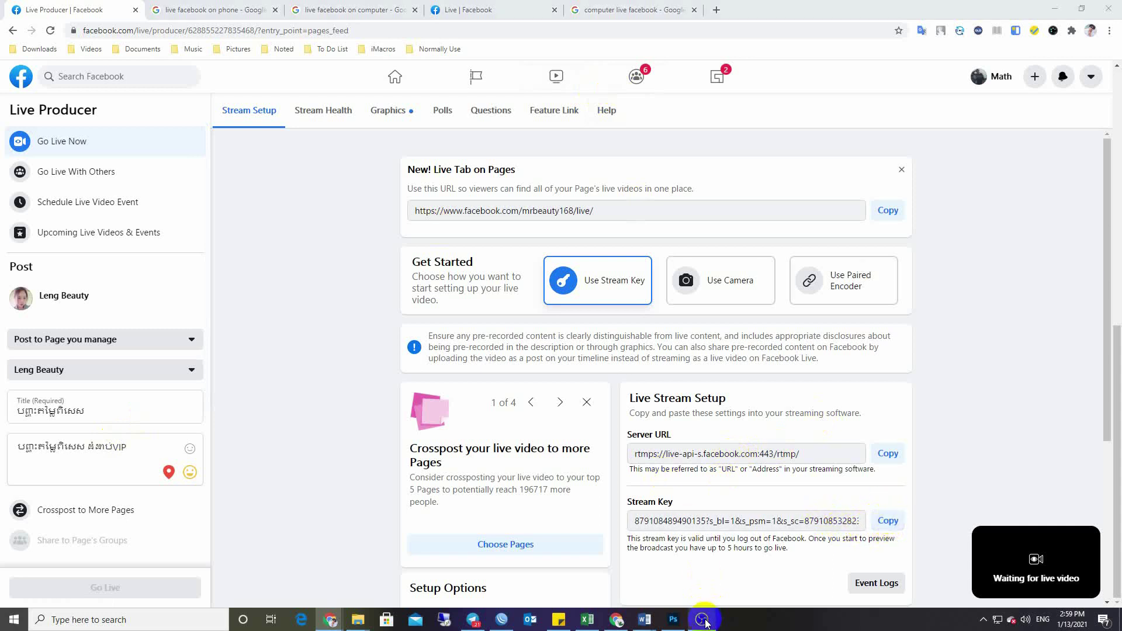
left_click_drag(726, 114, 577, 117)
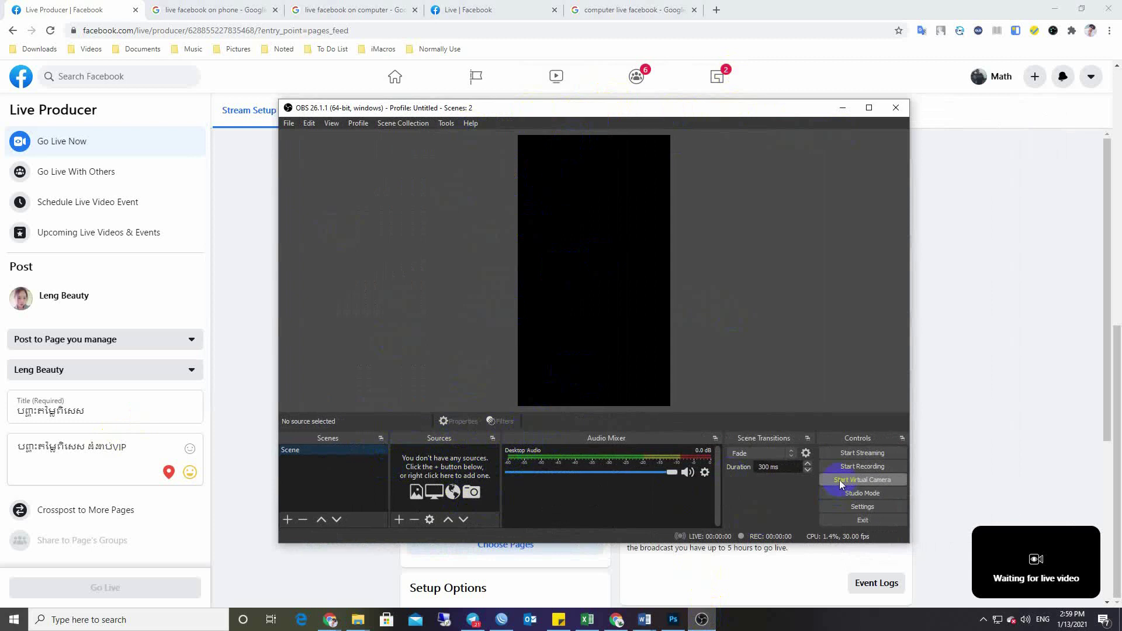
left_click(772, 466)
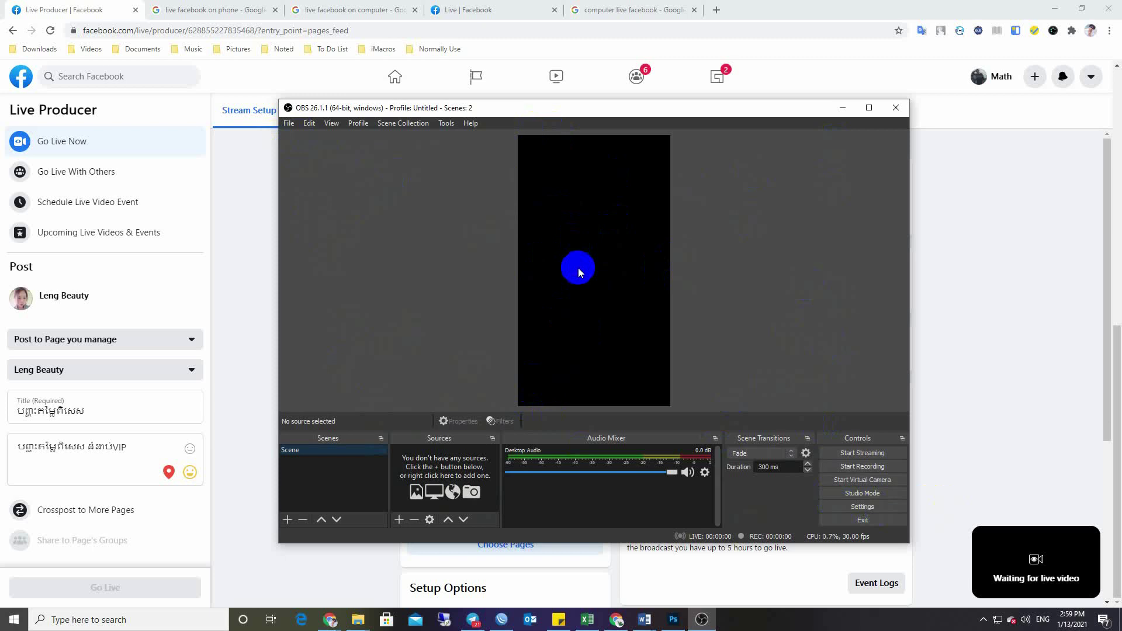
In the OBS output settings, keep Advanced output mode, set the rescaled streaming output to 1280x720 and apply the change
left_click(862, 507)
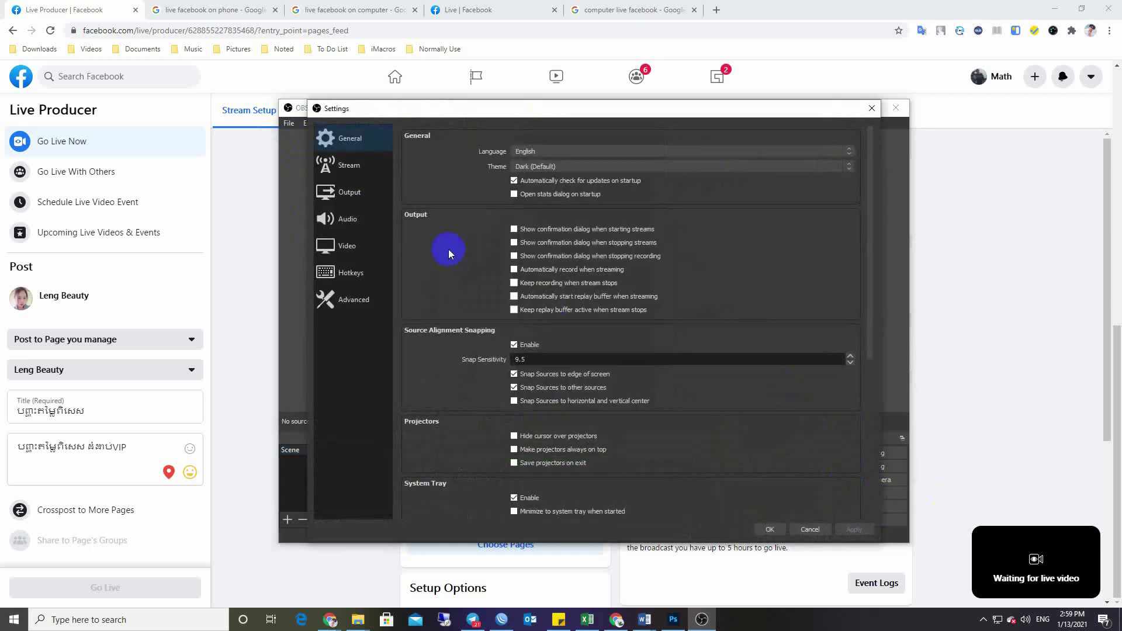
left_click(348, 198)
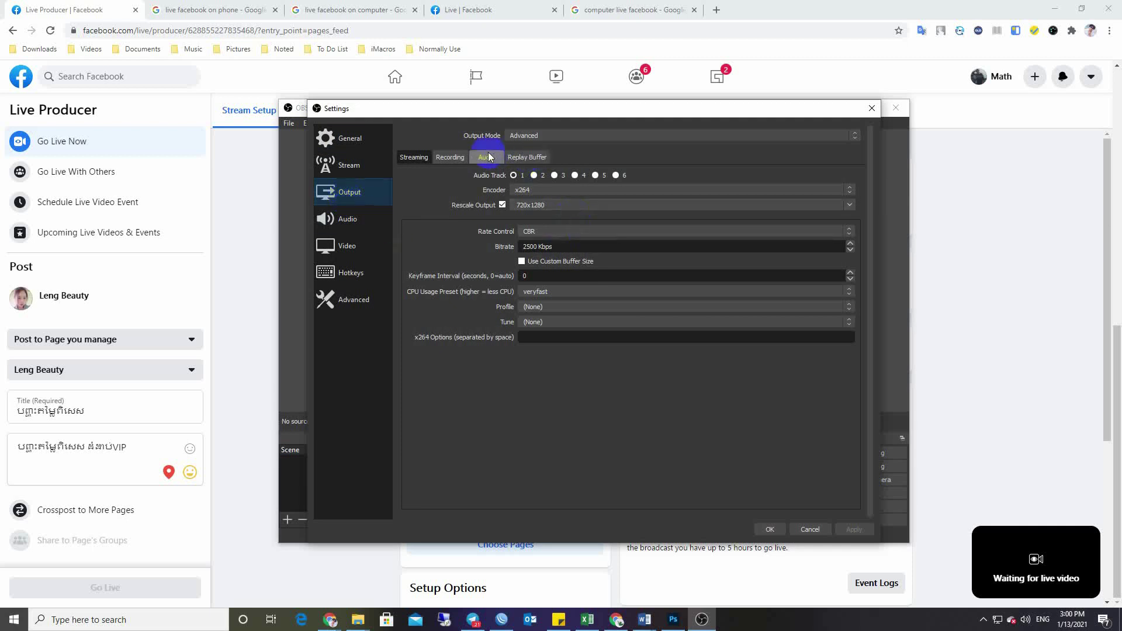
left_click(531, 135)
left_click(533, 148)
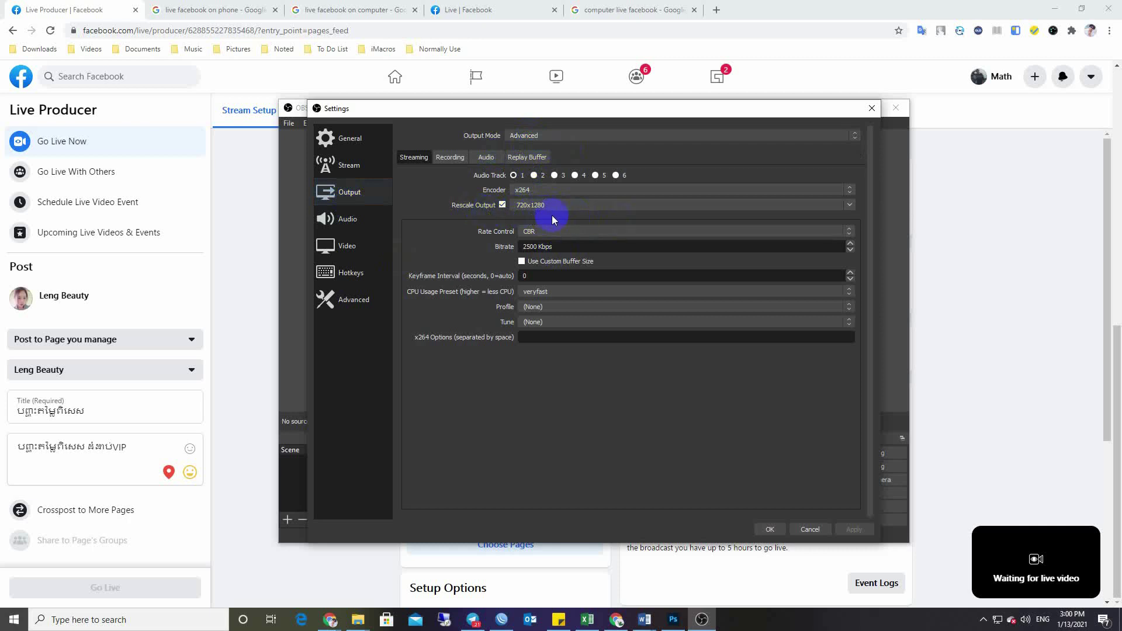
left_click(850, 205)
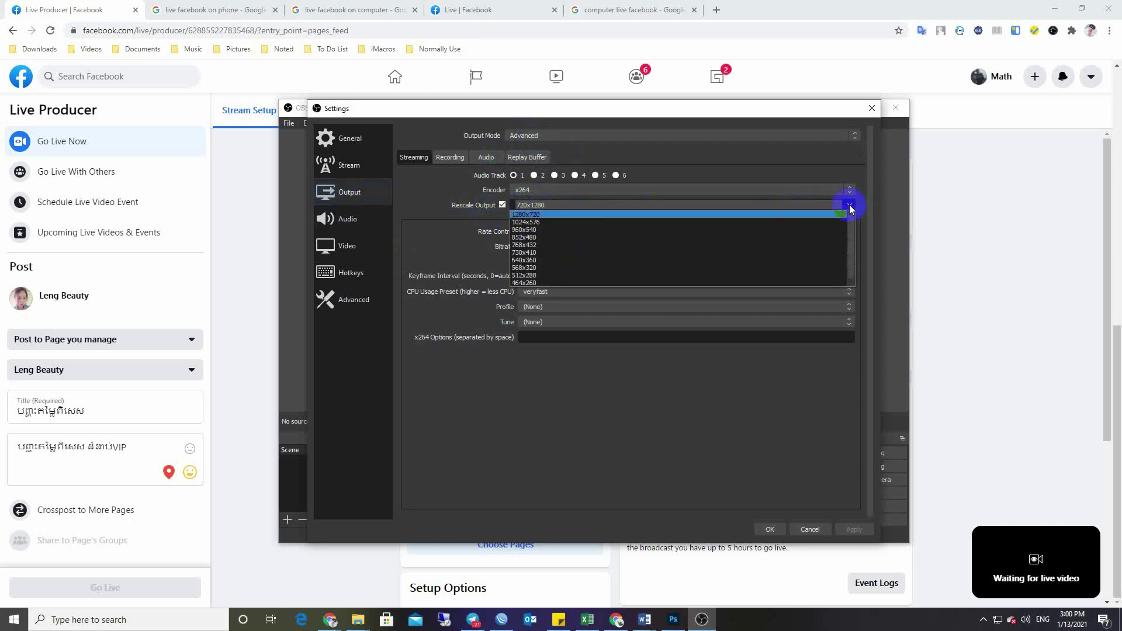
left_click(530, 215)
left_click(852, 530)
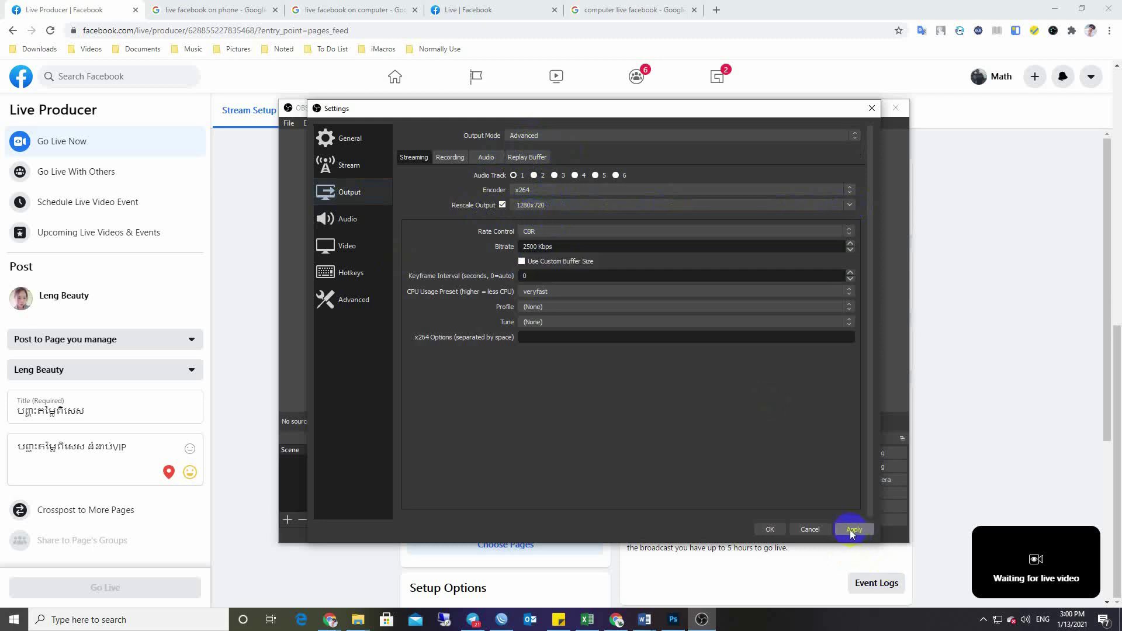
left_click(771, 530)
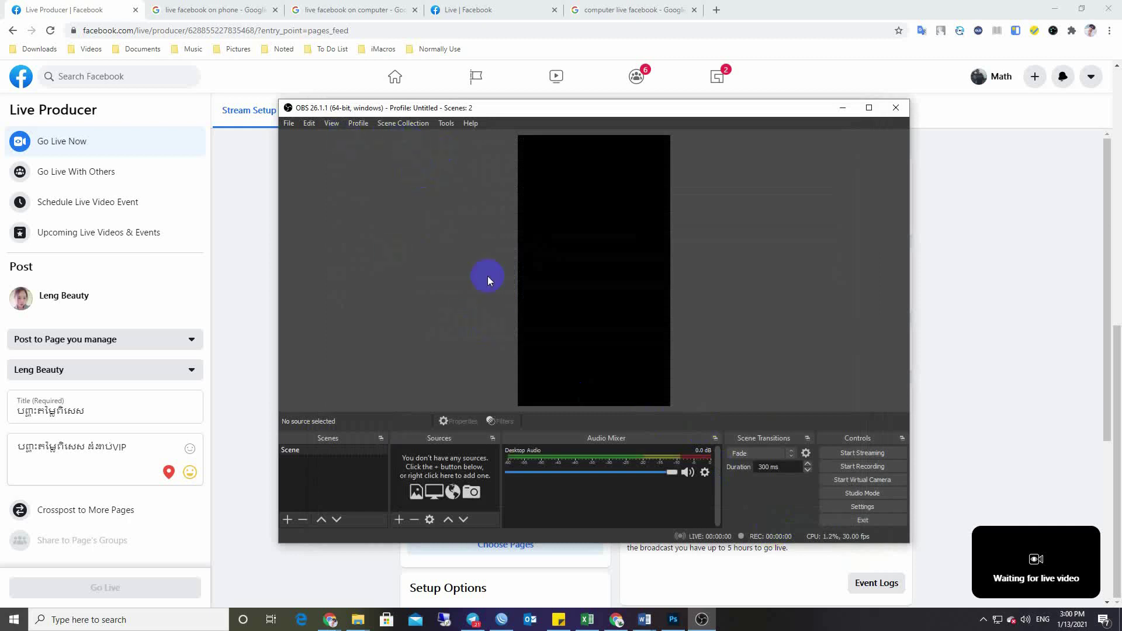
In the OBS video settings, set the base canvas resolution to 1280x720 and confirm the settings
left_click(862, 507)
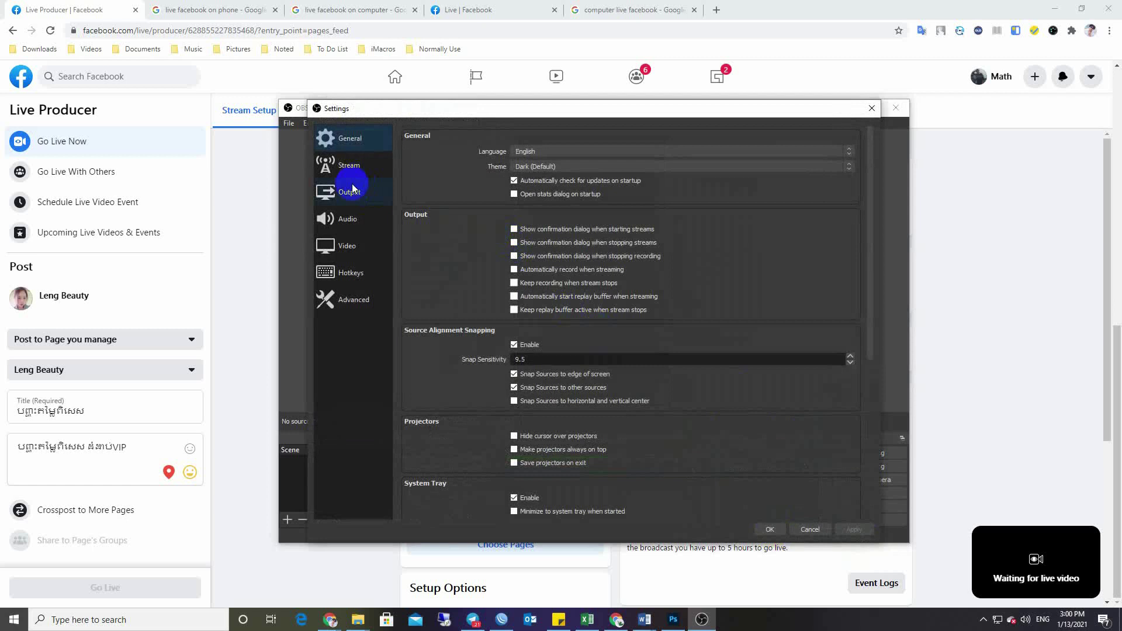
left_click(353, 248)
left_click(349, 193)
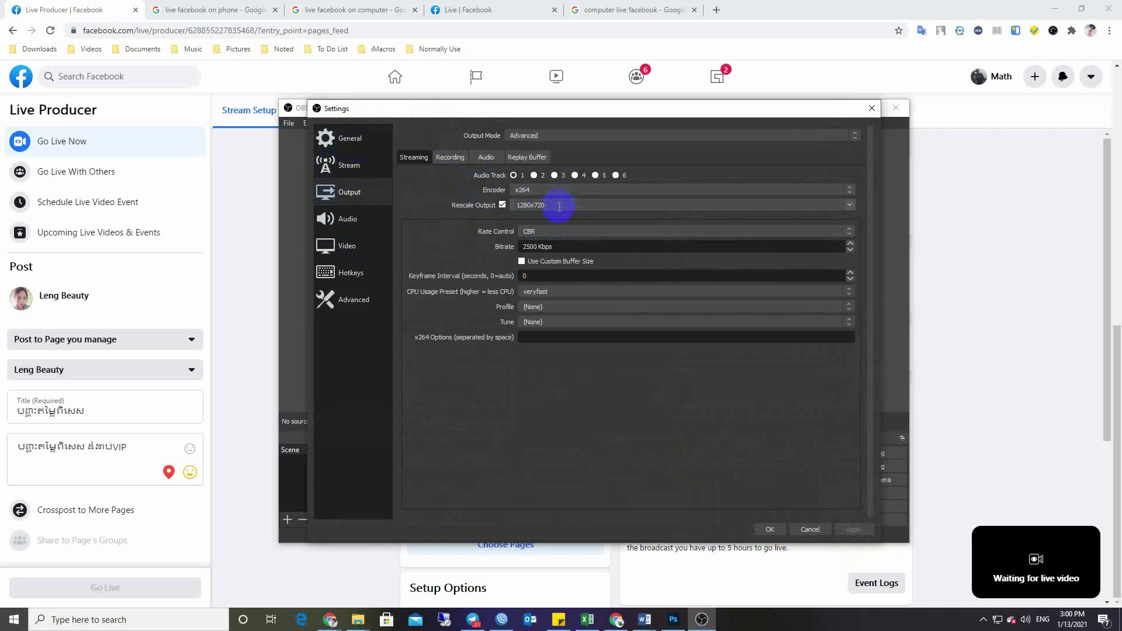
left_click(360, 300)
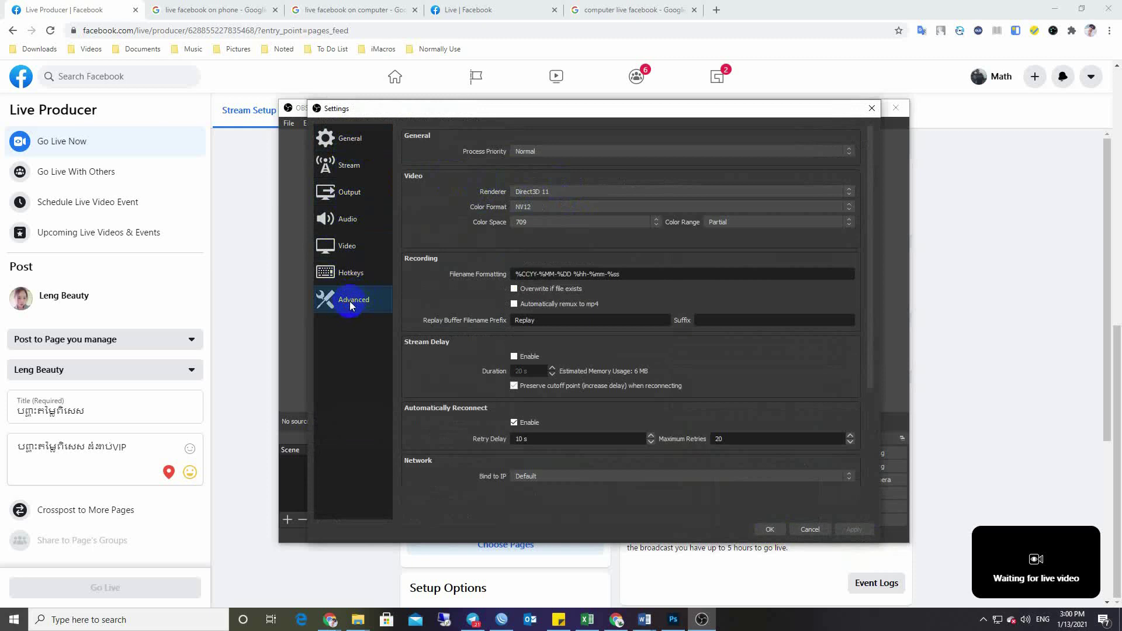
left_click(351, 245)
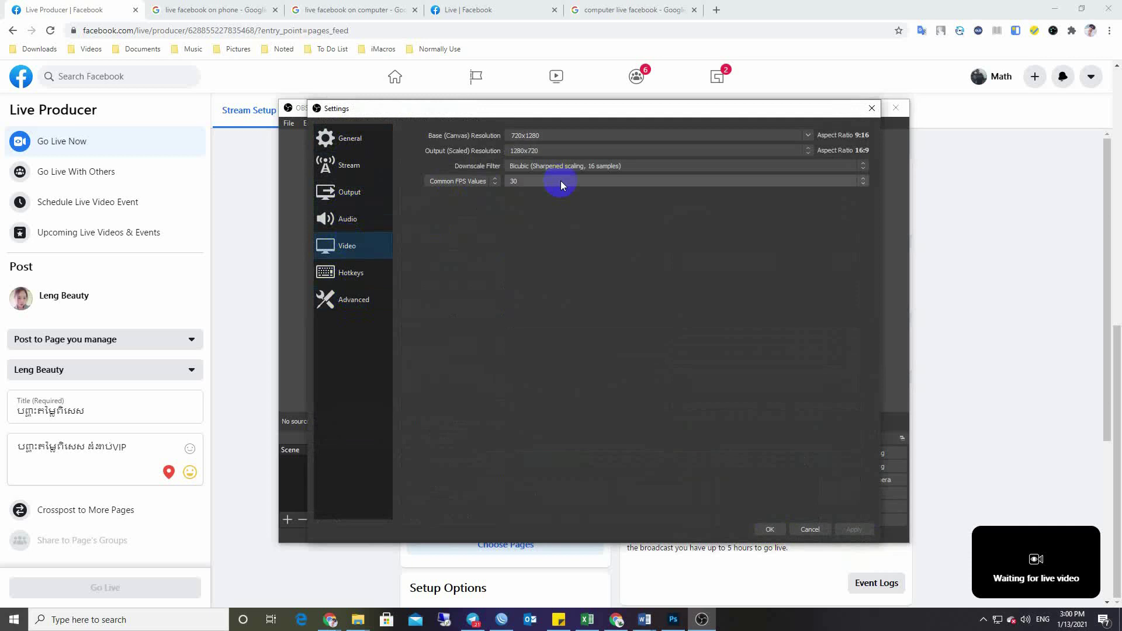
left_click(806, 136)
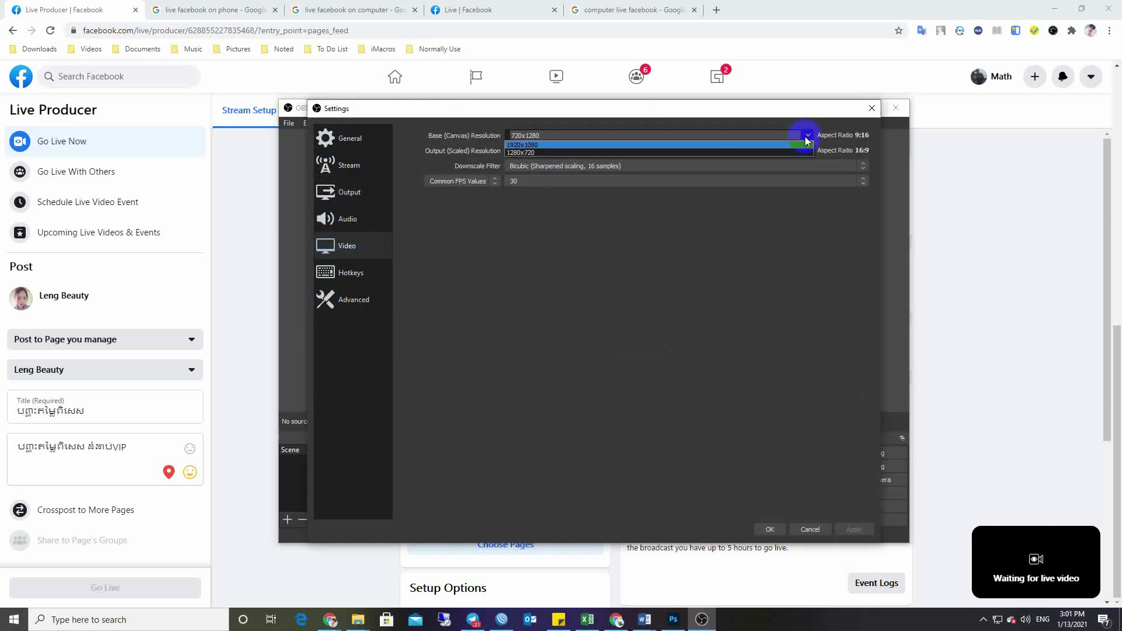
left_click(522, 153)
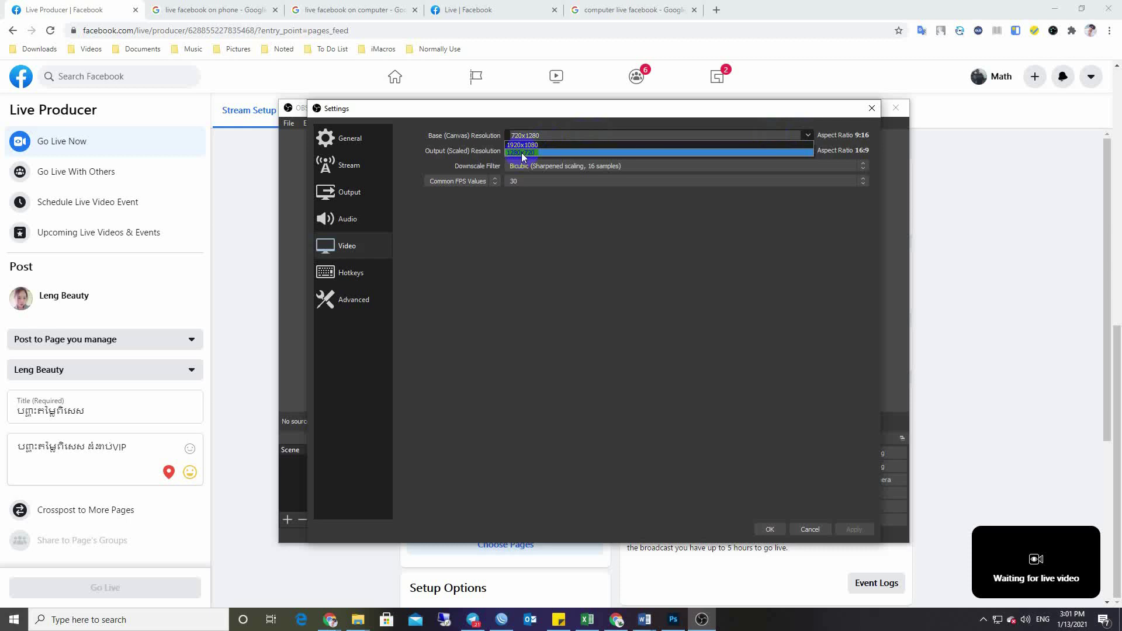
left_click(522, 154)
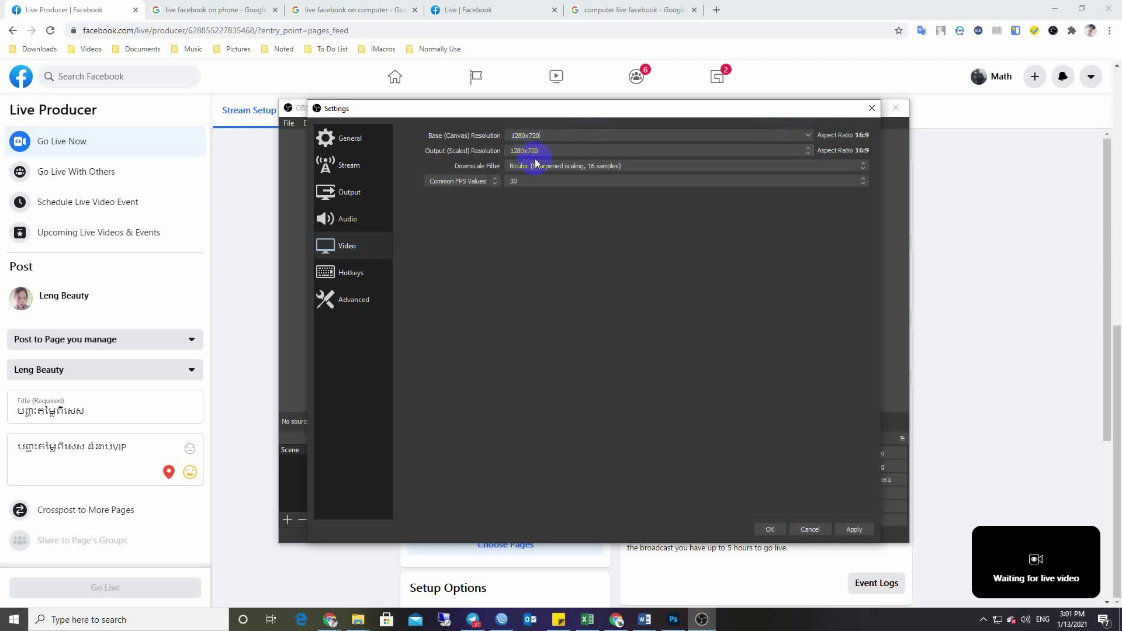
left_click(807, 151)
left_click(752, 206)
left_click(772, 529)
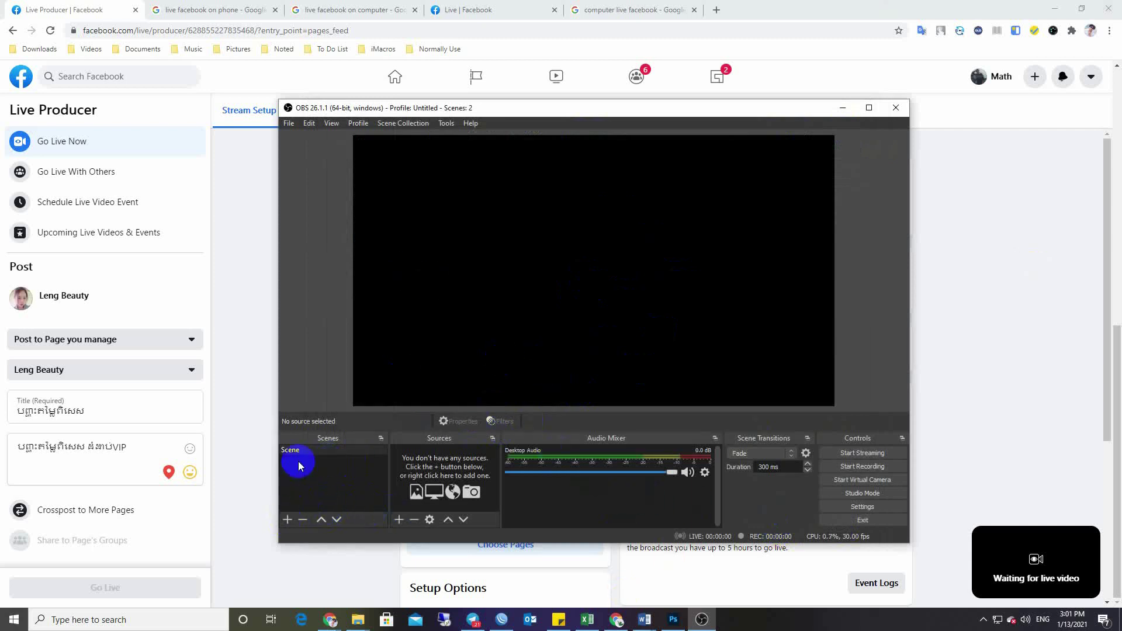
Add a new scene with the suggested name Scene 2 and keep it selected
left_click(286, 519)
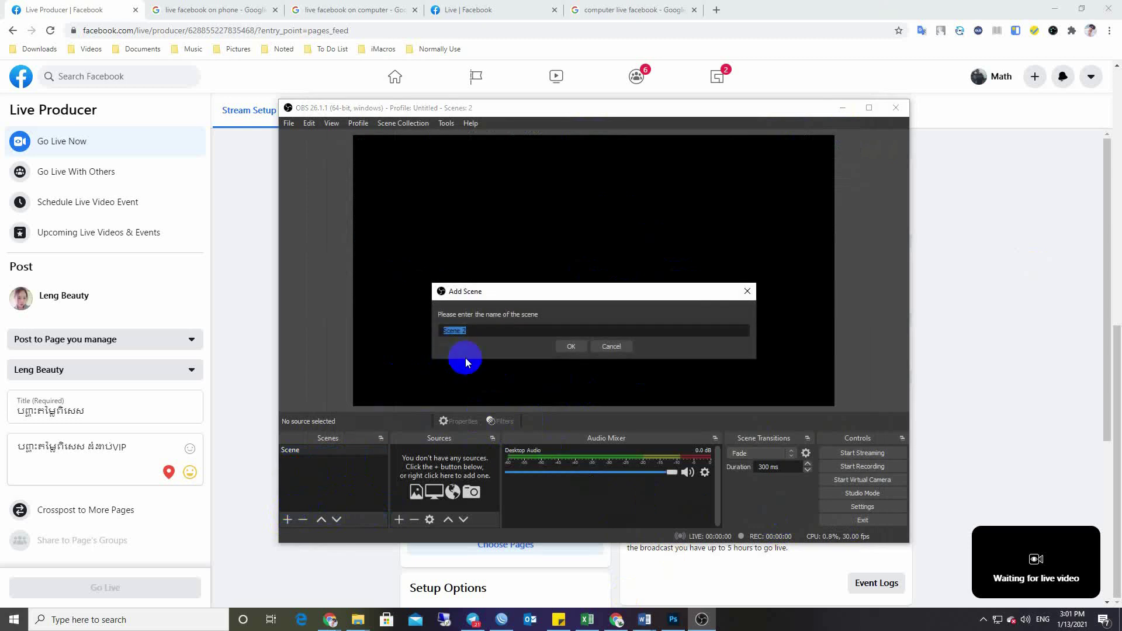
left_click(563, 347)
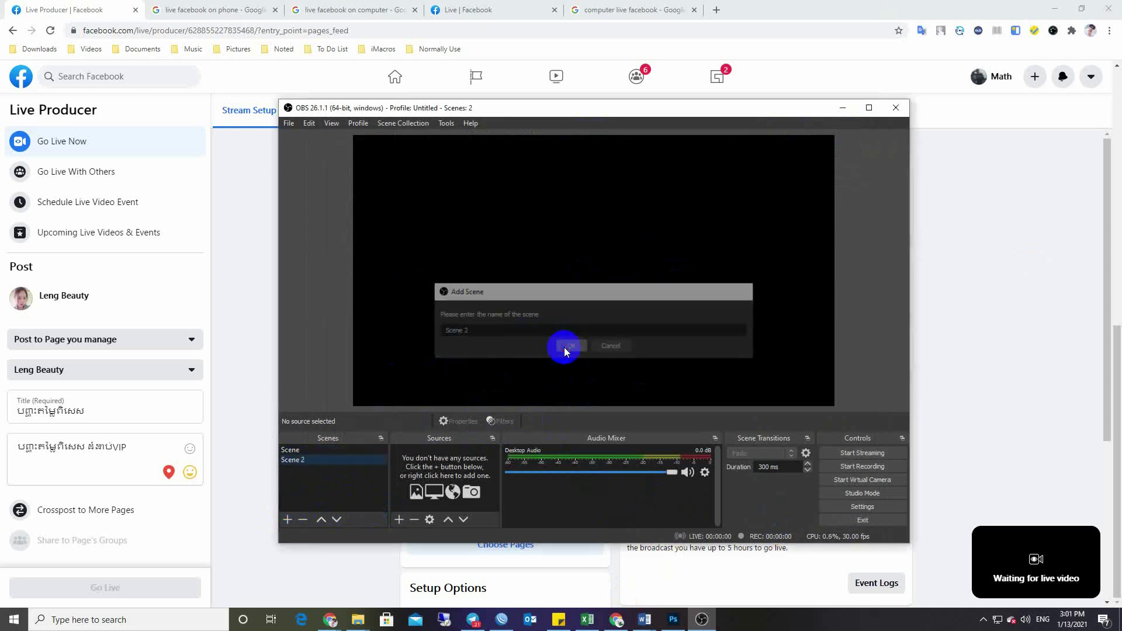
right_click(315, 462)
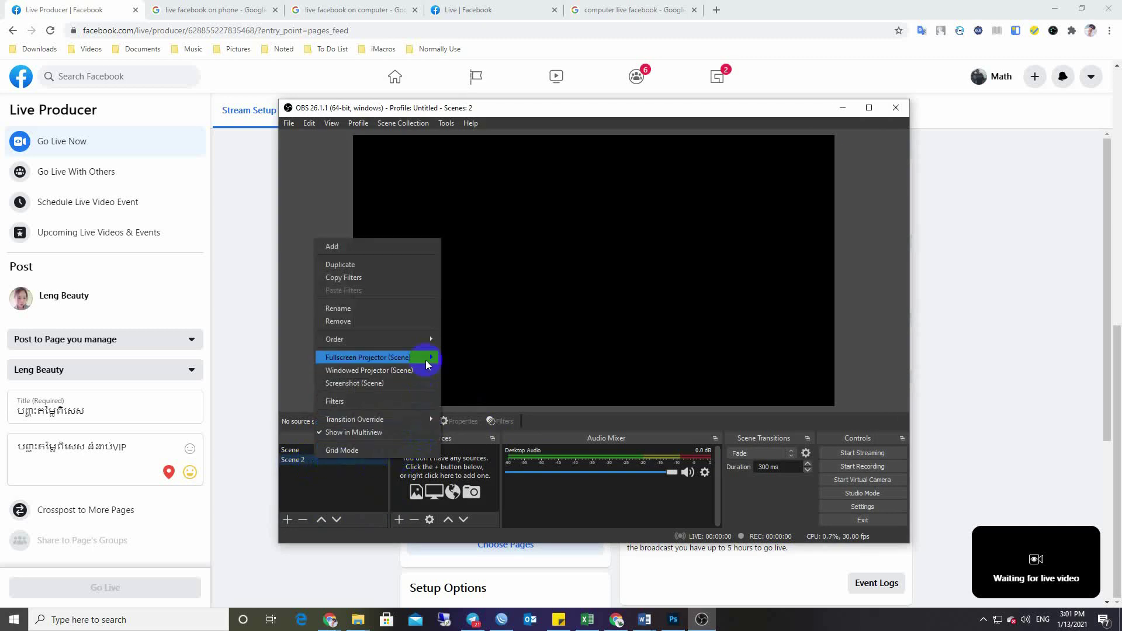
left_click(404, 518)
left_click(403, 519)
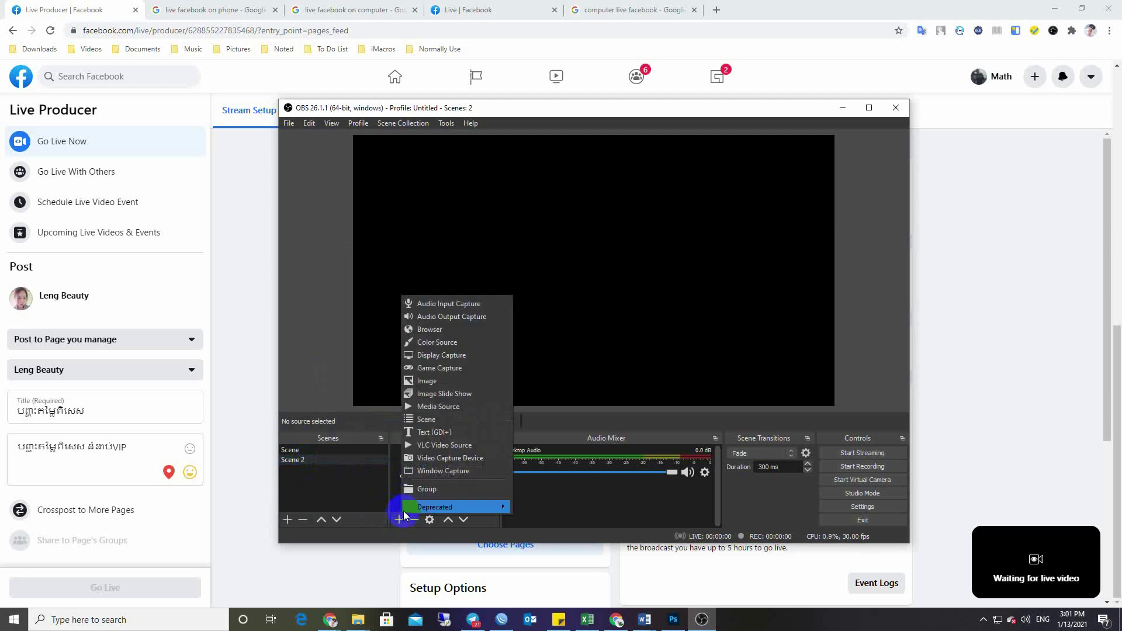
left_click(302, 461)
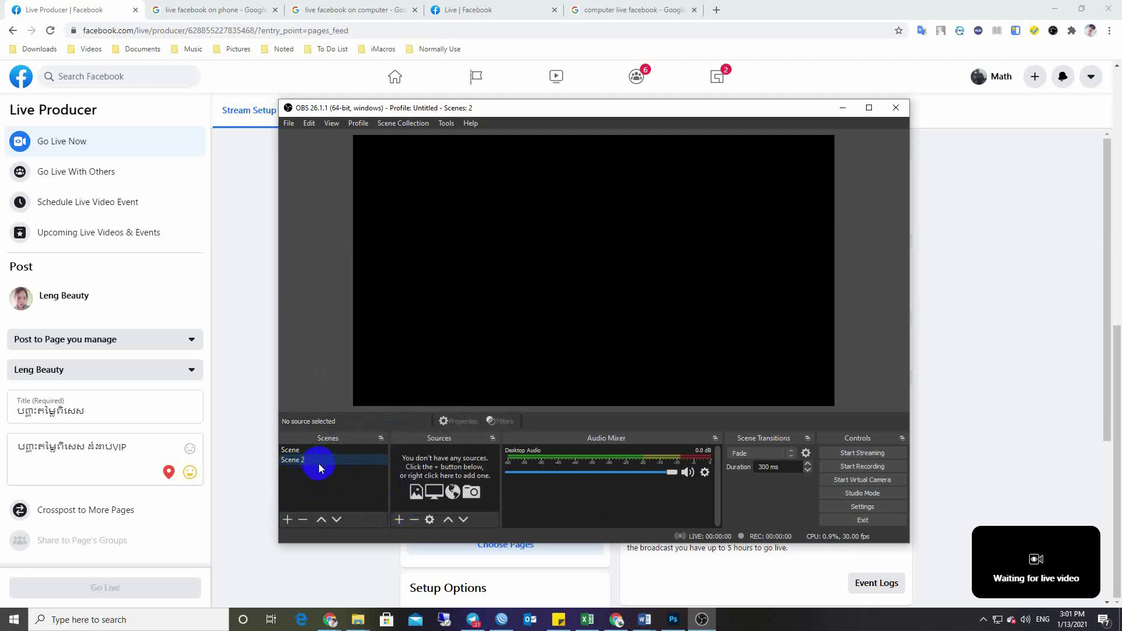
Start a new media source in Scene 2 and enter "Promotion for 13-1-21" as its name
left_click(399, 518)
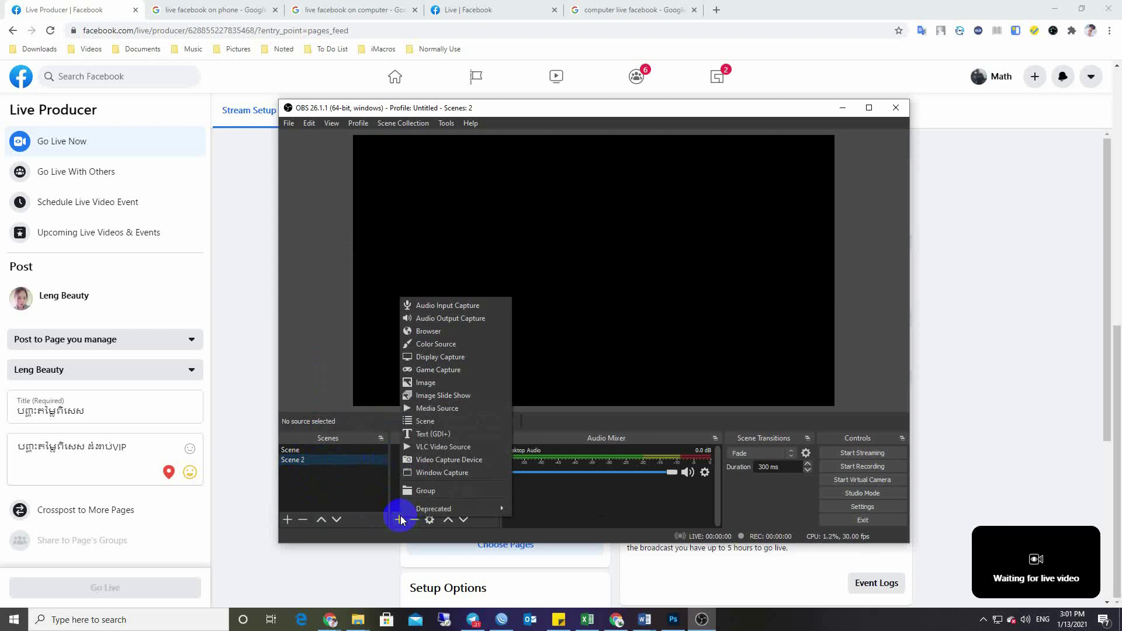
left_click(438, 411)
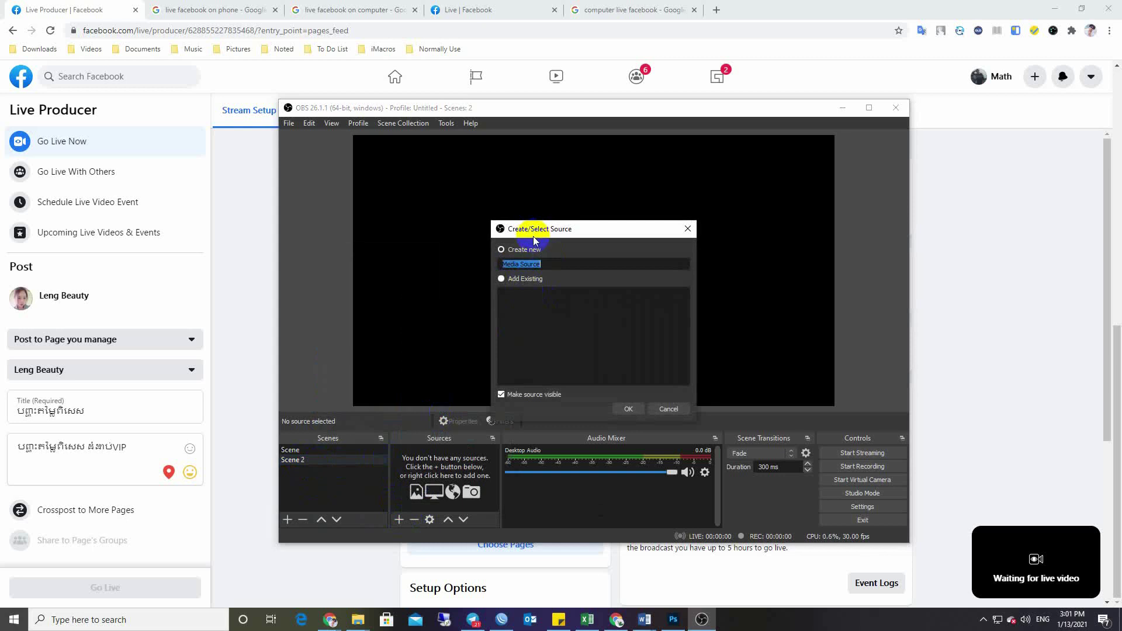
left_click(523, 263)
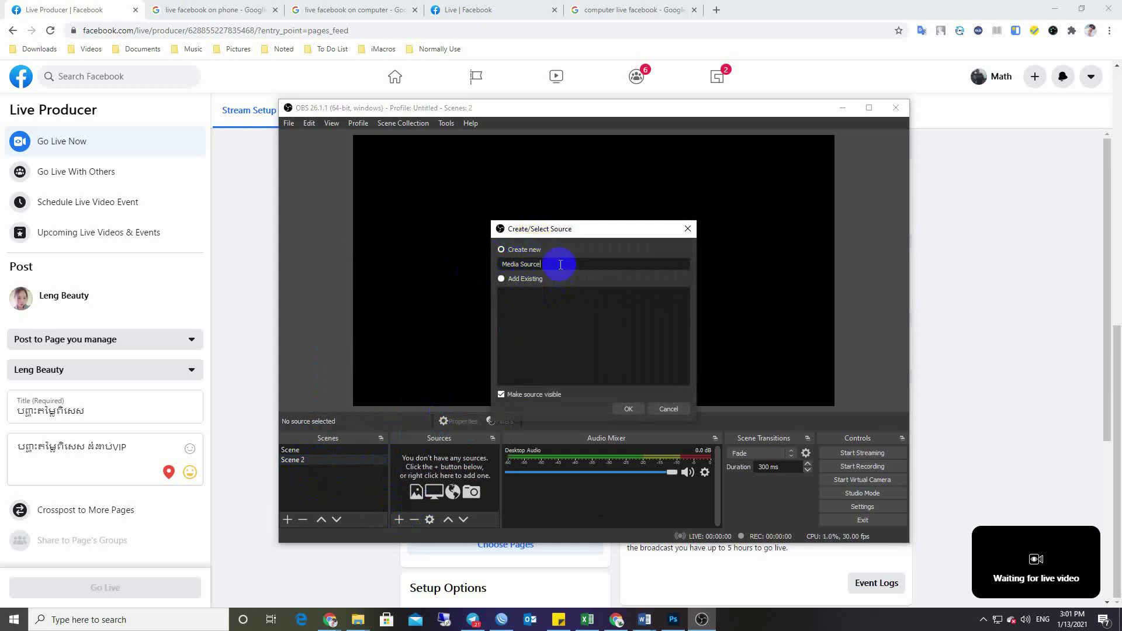
left_click_drag(562, 264, 453, 264)
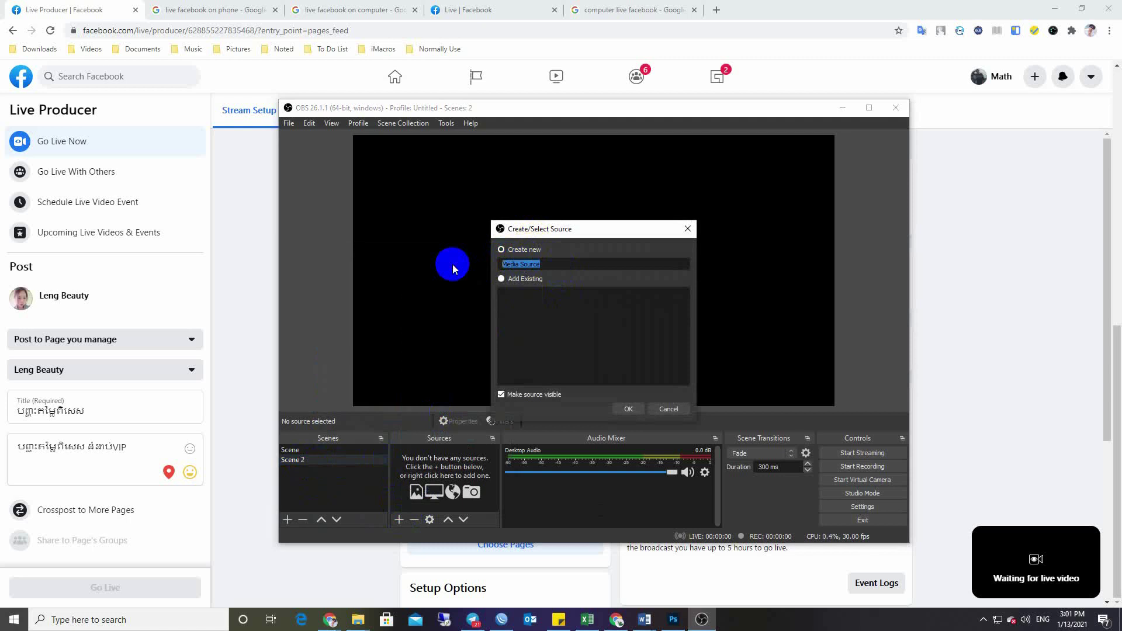
type("Promotion ror")
key("BackSpace")
type("13")
type("-1")
type("-")
type("20")
type("1")
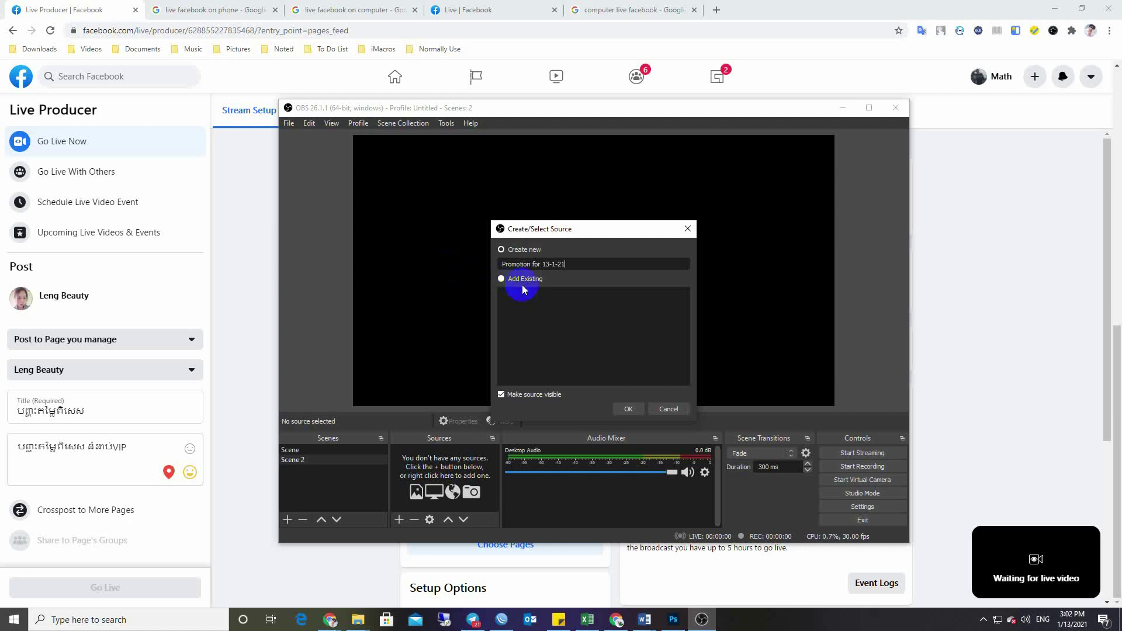
Shorten the media source's name to "P for 13-1-21" and create the source
left_click_drag(530, 266, 509, 262)
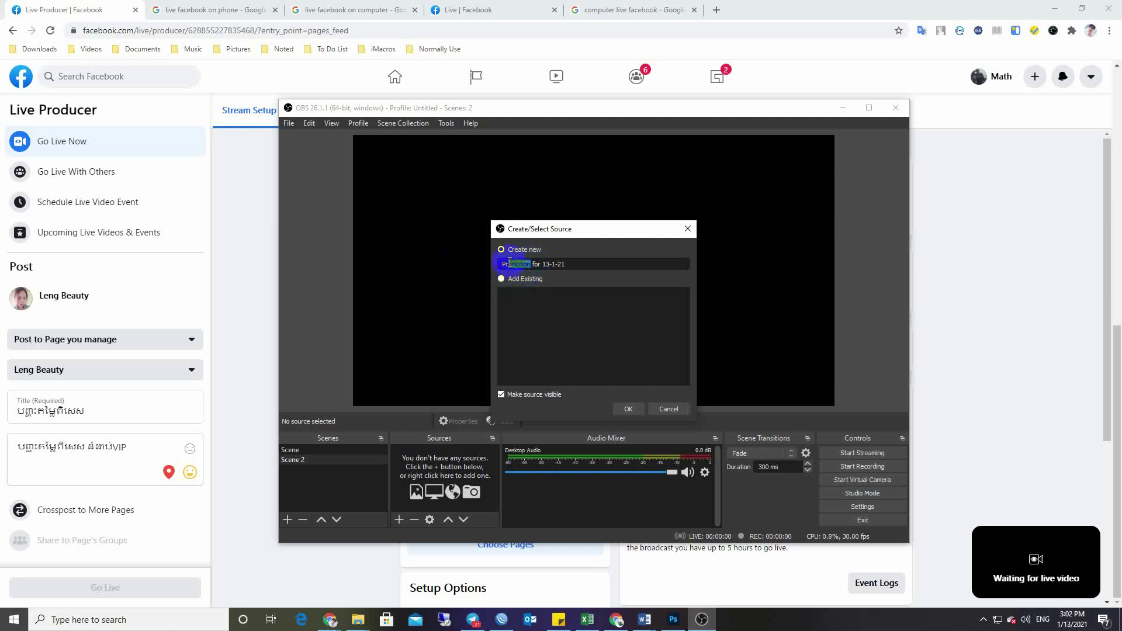
key("BackSpace")
key("BackSpace")
left_click(511, 283)
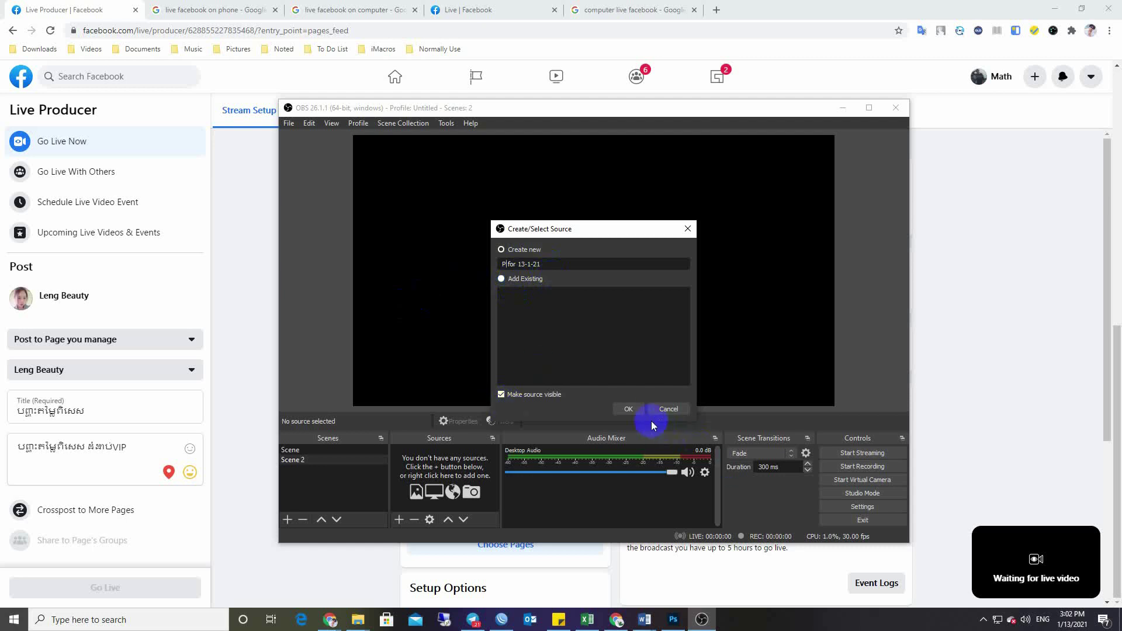
left_click(635, 411)
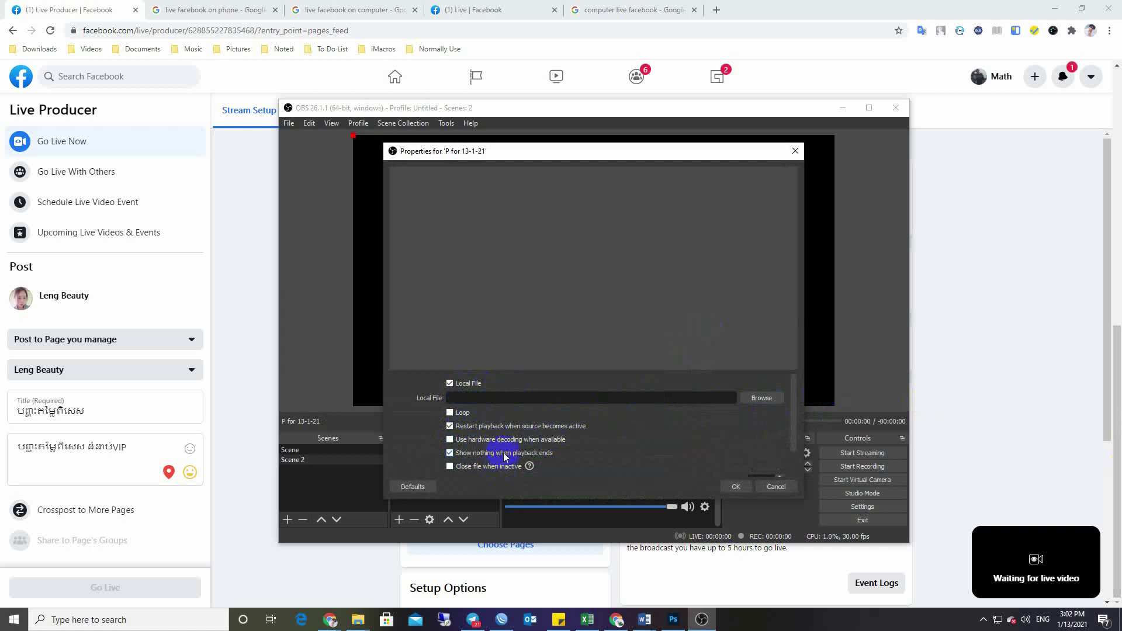
Start choosing the source's local file and copy the path of the Action FB Live folder from File Explorer
left_click(755, 398)
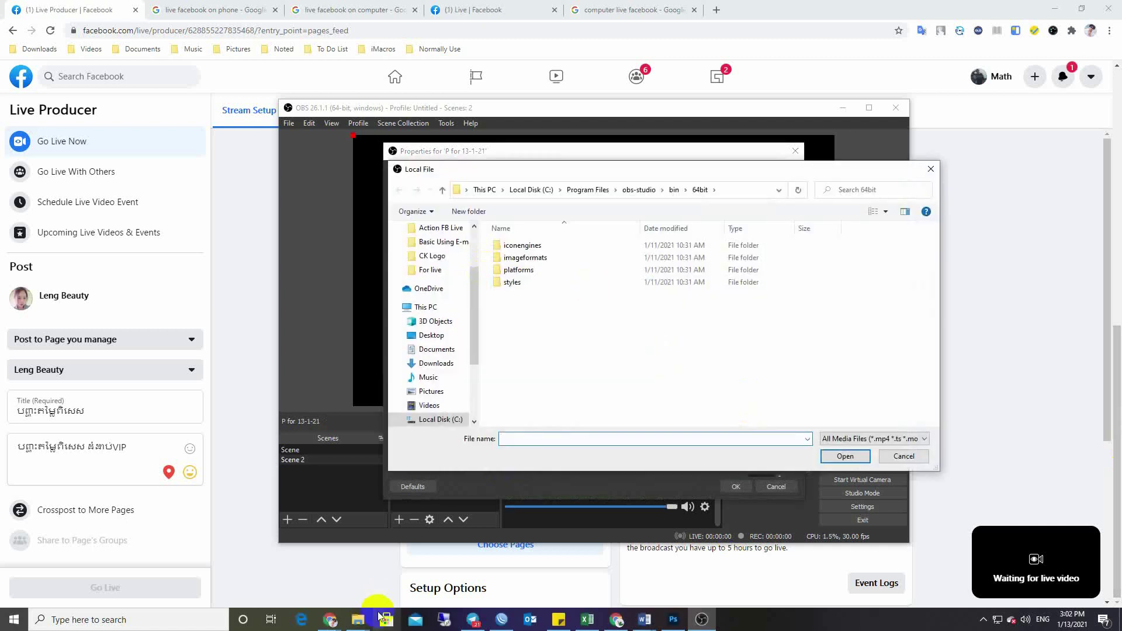
mouse_move(357, 619)
left_click(571, 588)
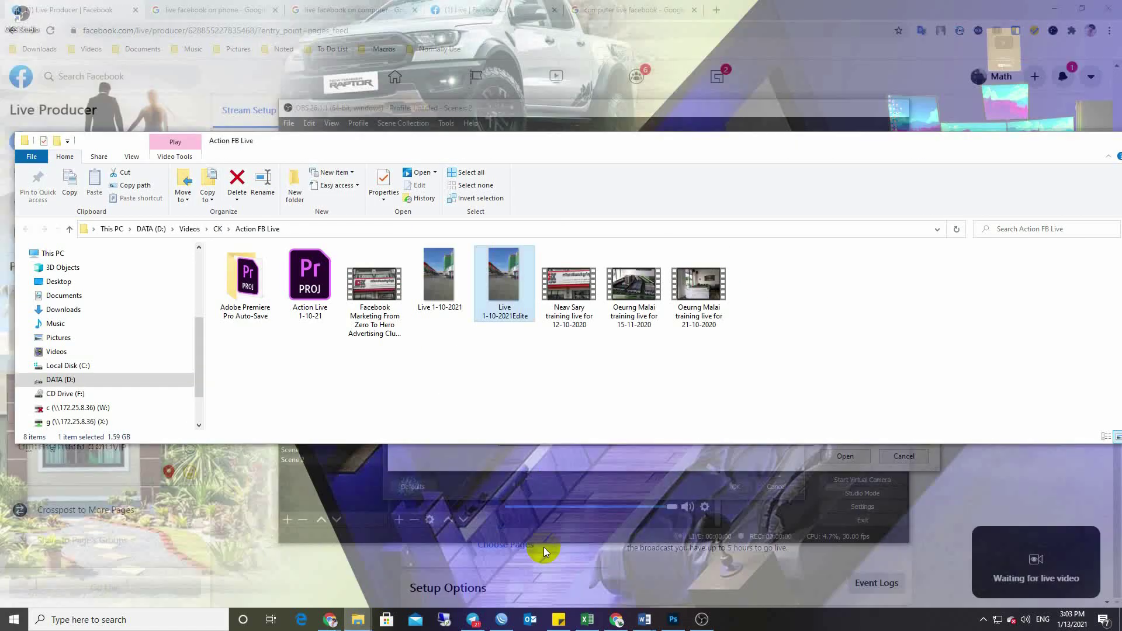
left_click(548, 229)
key("ctrl+c")
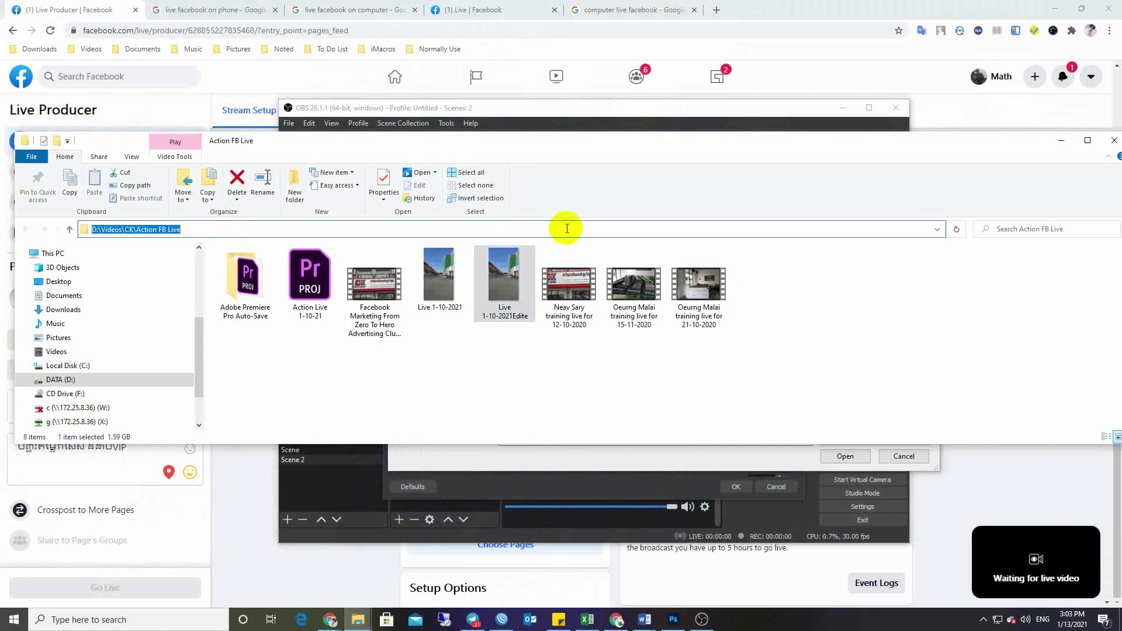
left_click(1061, 141)
Open the copied Action FB Live path in the file chooser, load "Live 1-10-2021Edite" and confirm the source properties
left_click(734, 190)
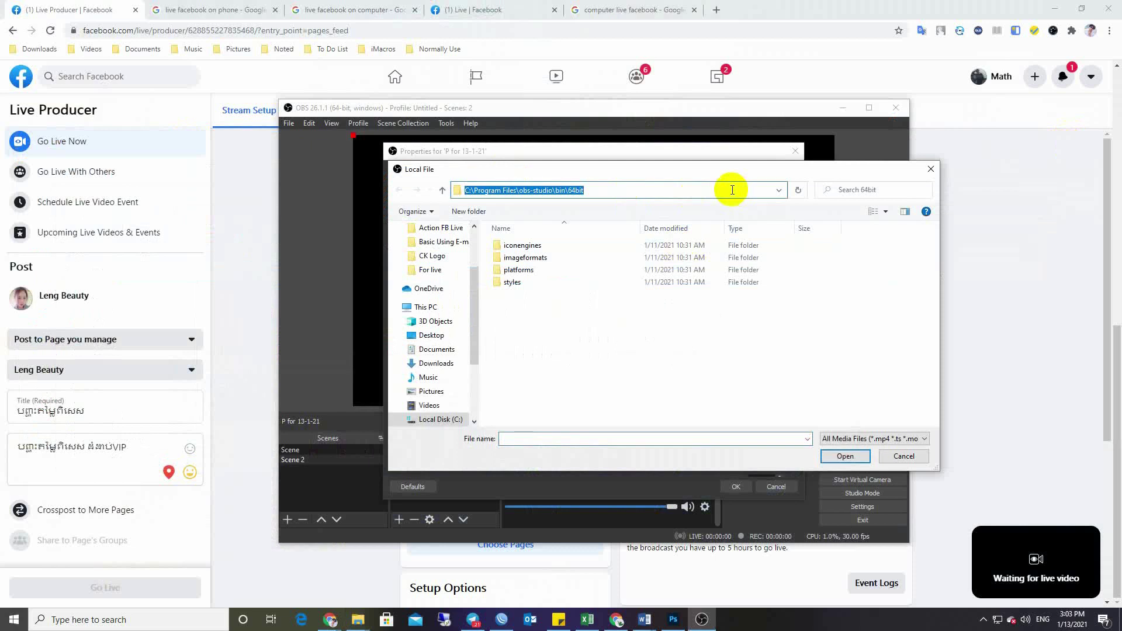
key("ctrl+v")
key("Return")
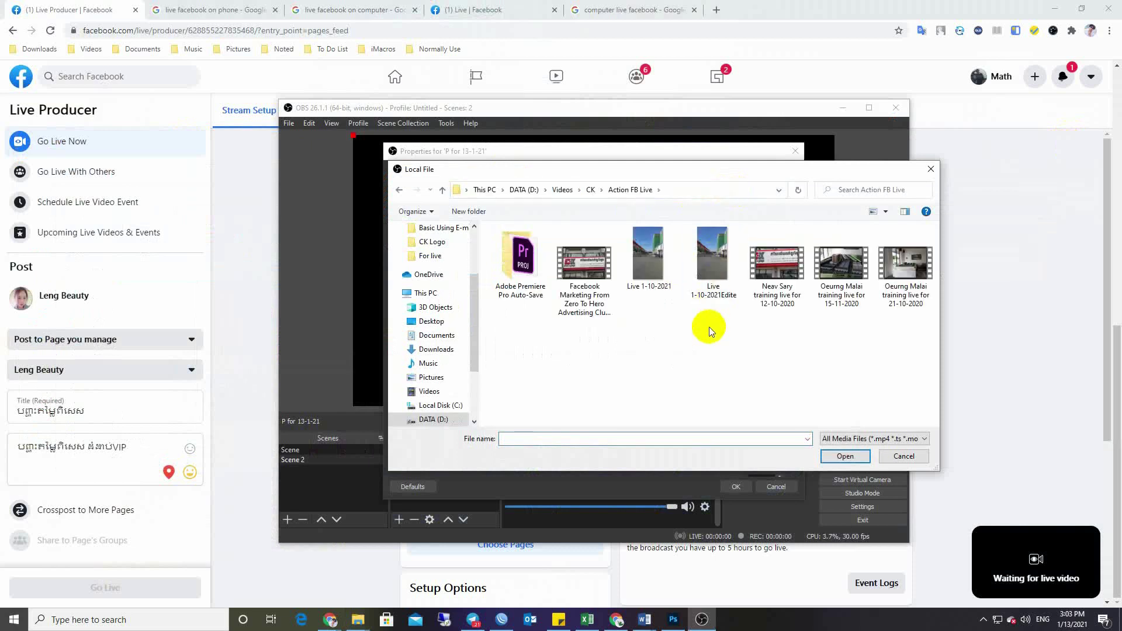
left_click(705, 277)
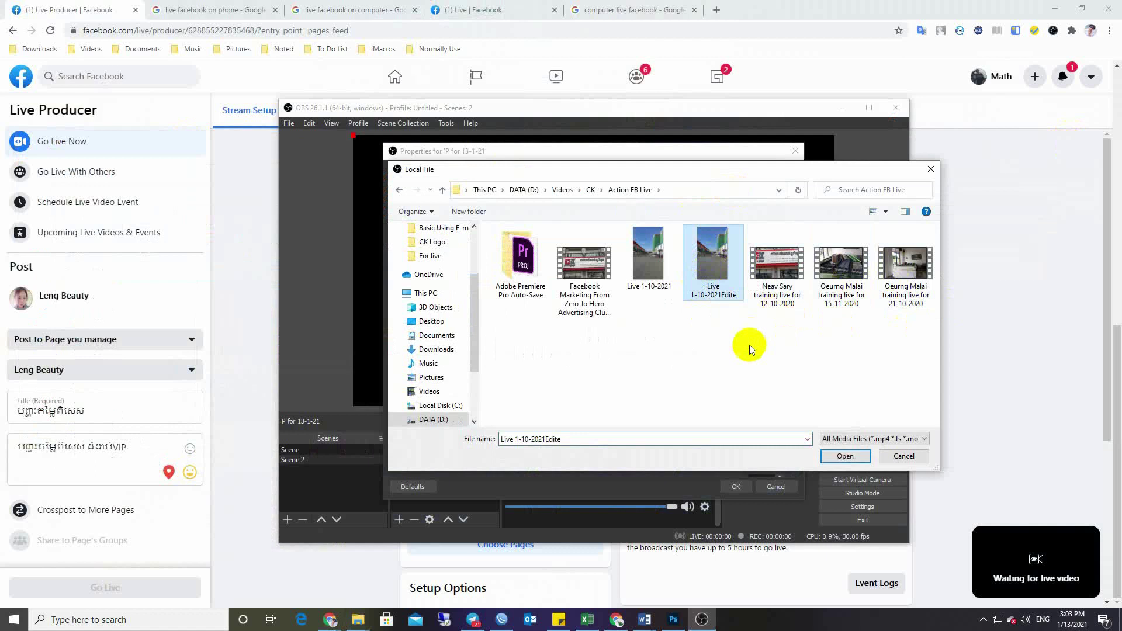
left_click(831, 457)
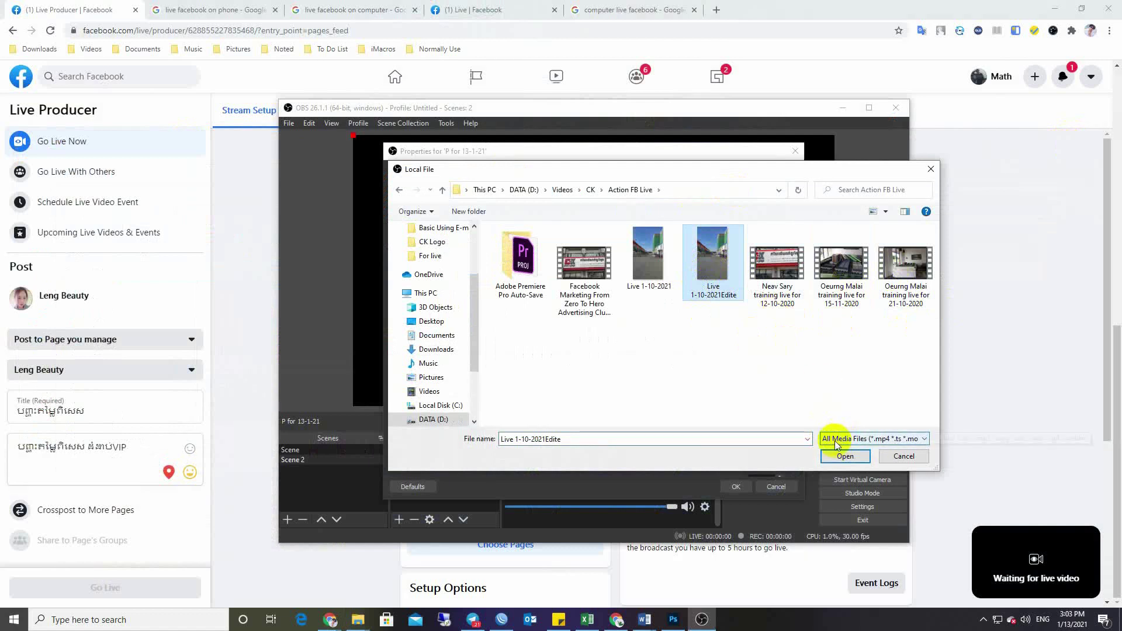
left_click(725, 491)
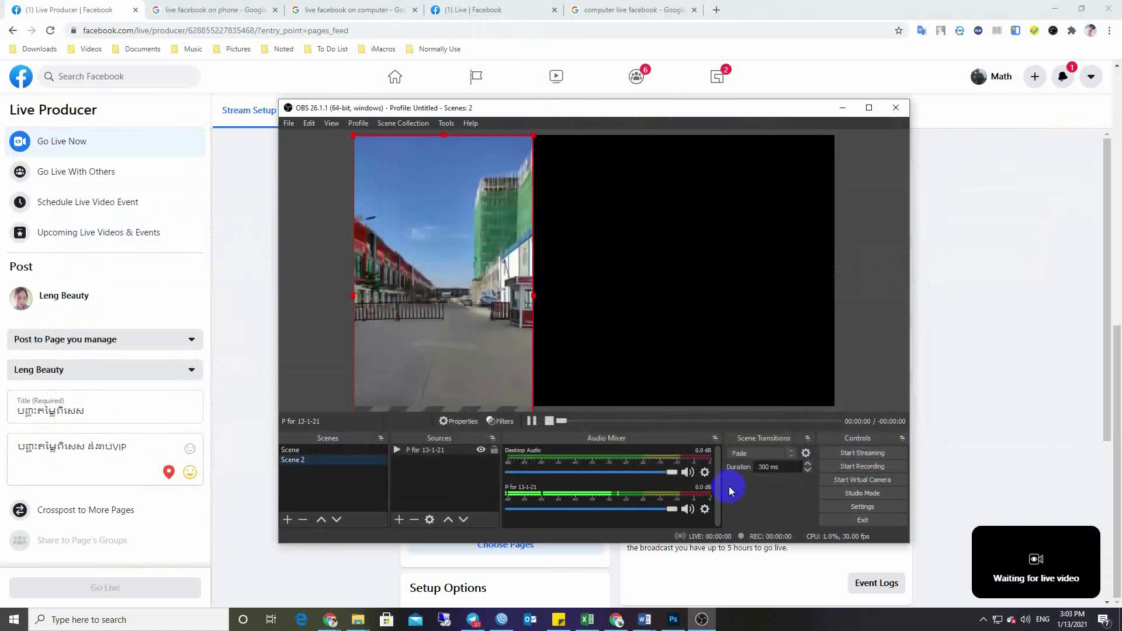
Centre the vertical video on the canvas and scale it down to fit the full canvas height
left_click_drag(457, 326, 613, 318)
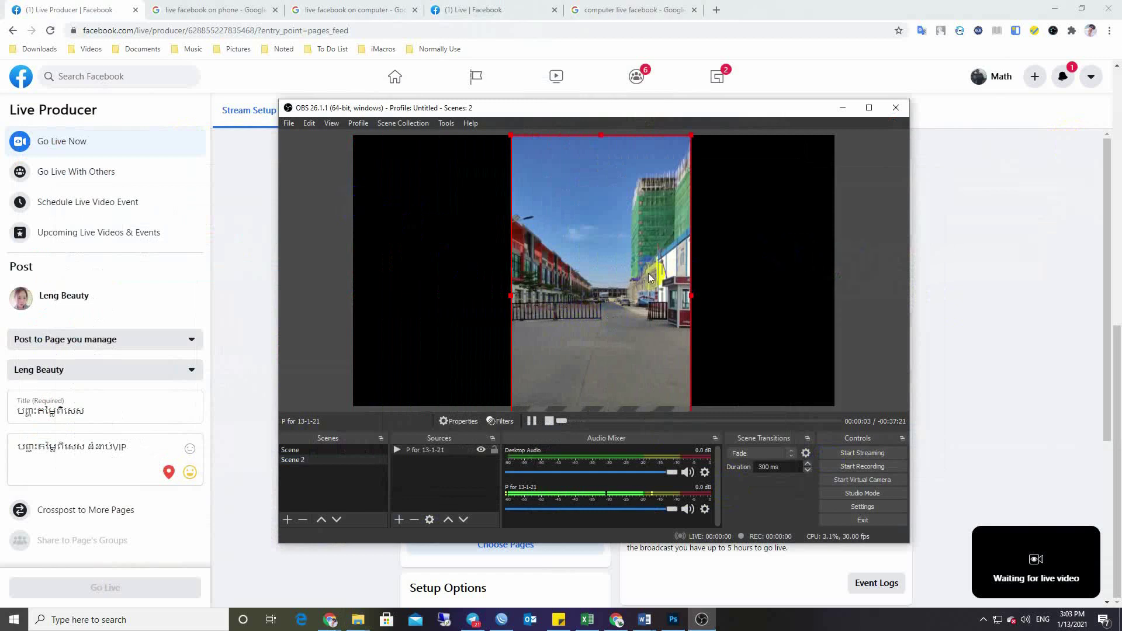
left_click_drag(643, 275, 638, 275)
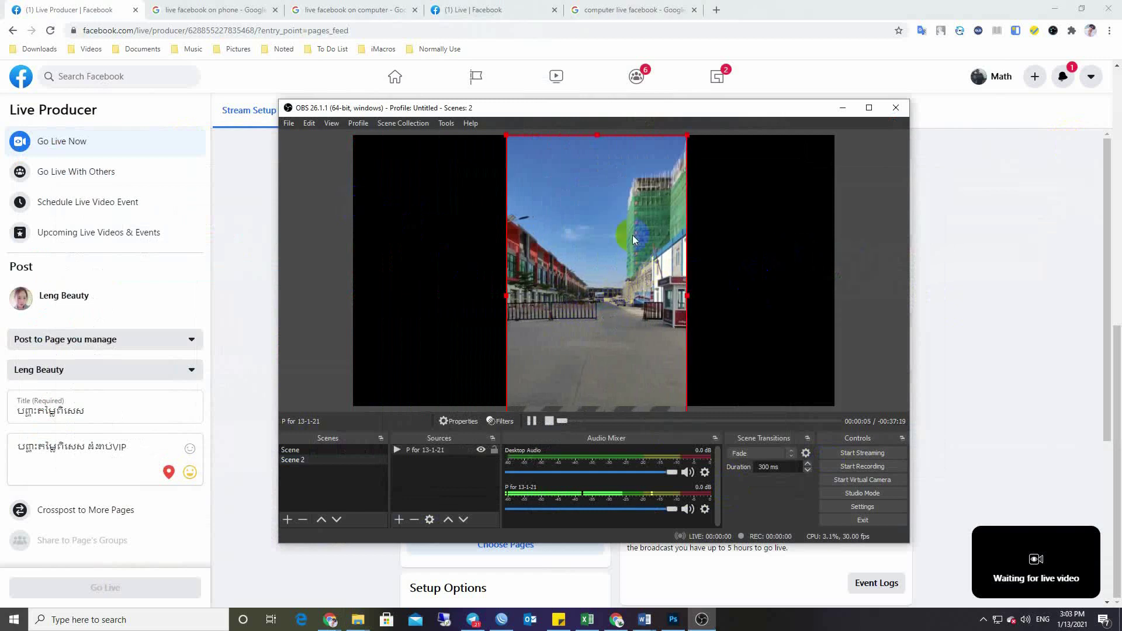
left_click_drag(684, 136, 661, 141)
left_click_drag(591, 227, 593, 212)
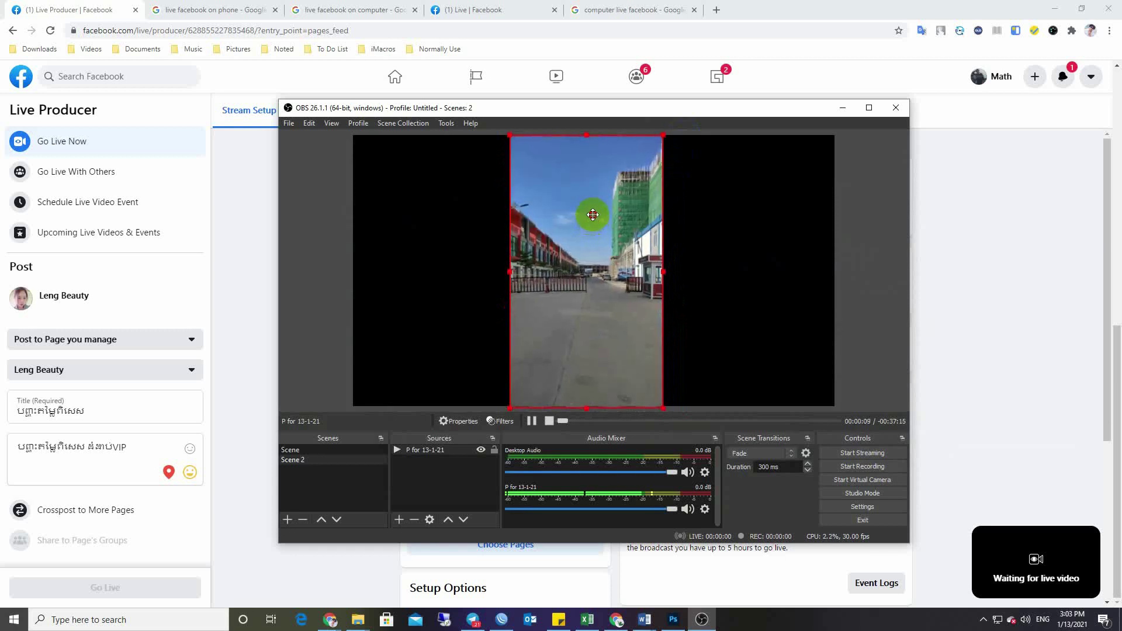
mouse_move(653, 141)
left_mouse_down()
mouse_move(663, 138)
mouse_move(630, 170)
mouse_move(666, 136)
left_mouse_up()
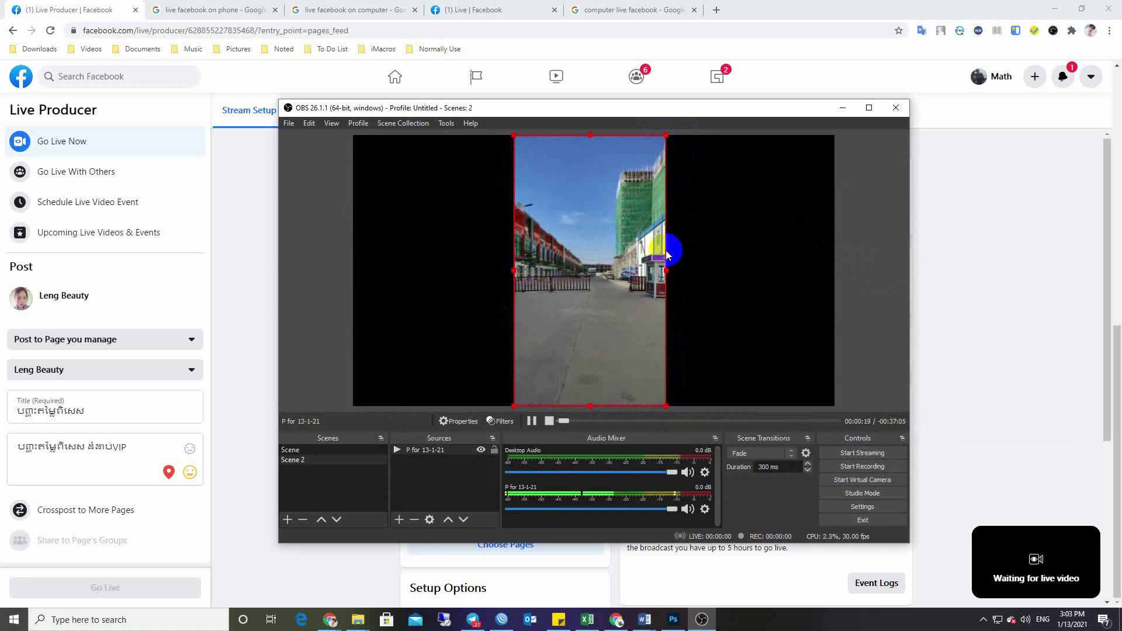
Switch to Chrome and compare how Facebook Live videos appear on computer and on phone, then return to OBS
left_click(330, 618)
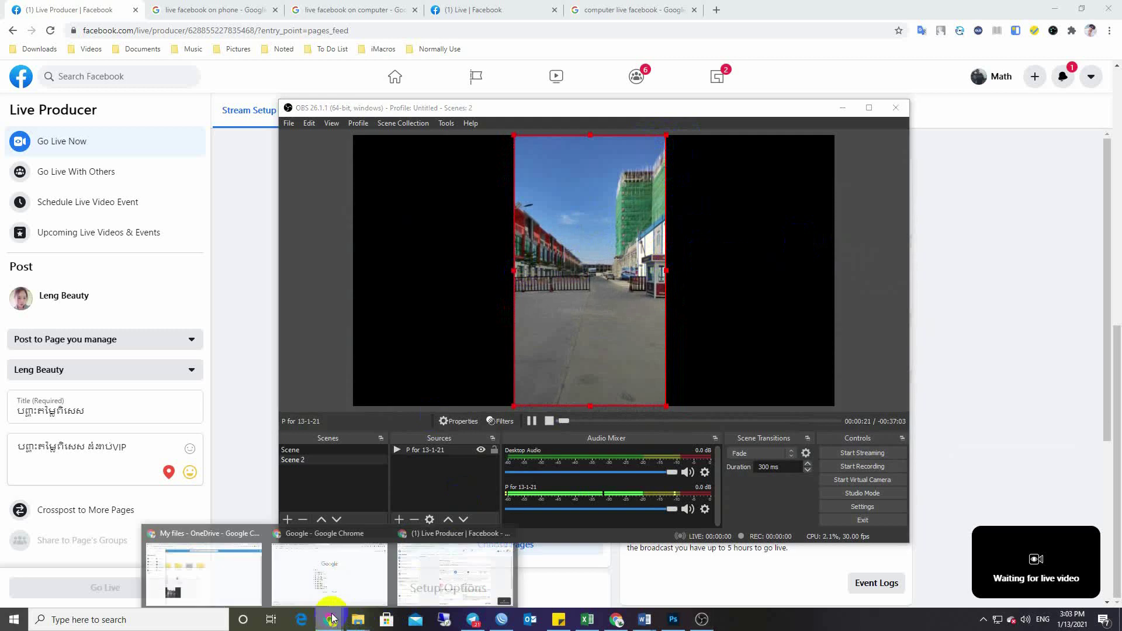
left_click(475, 564)
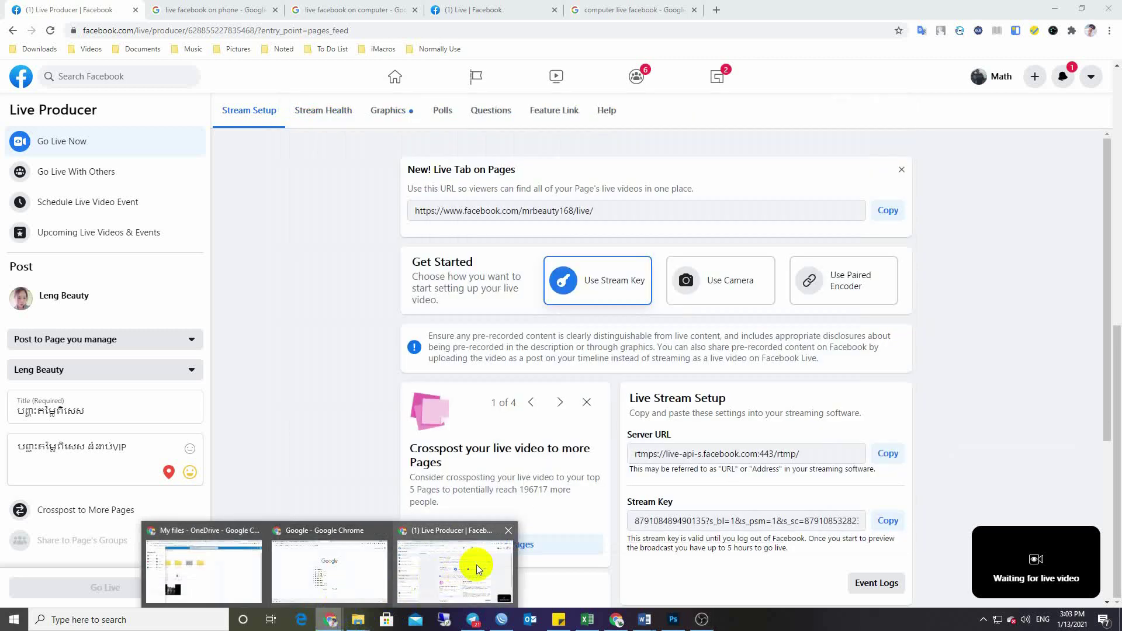
left_click(596, 10)
left_click(470, 10)
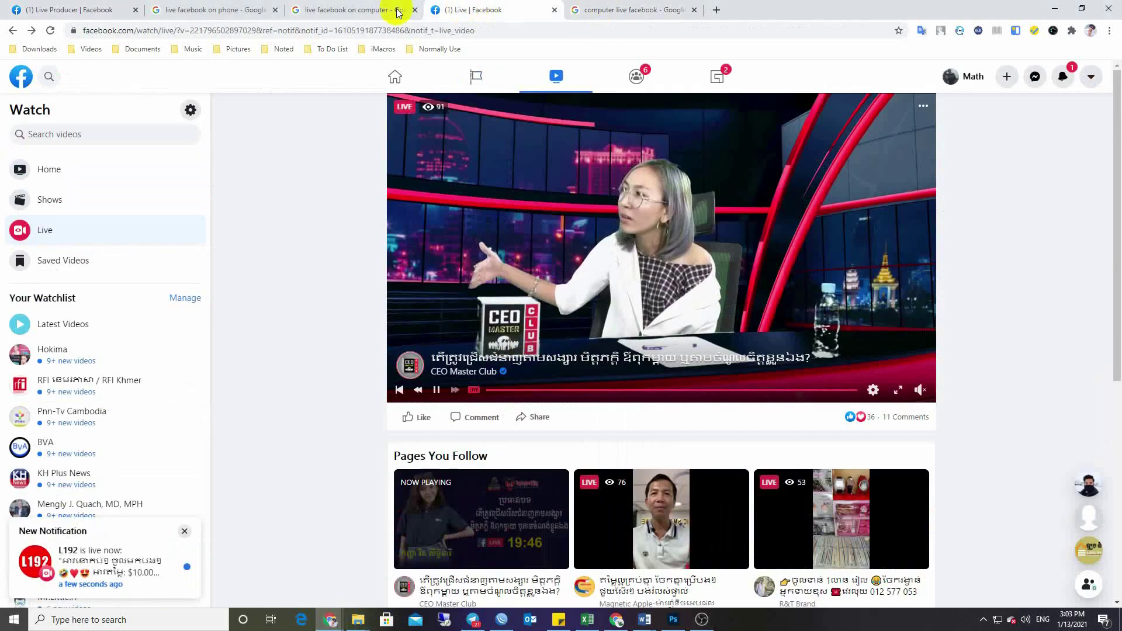
left_click(359, 10)
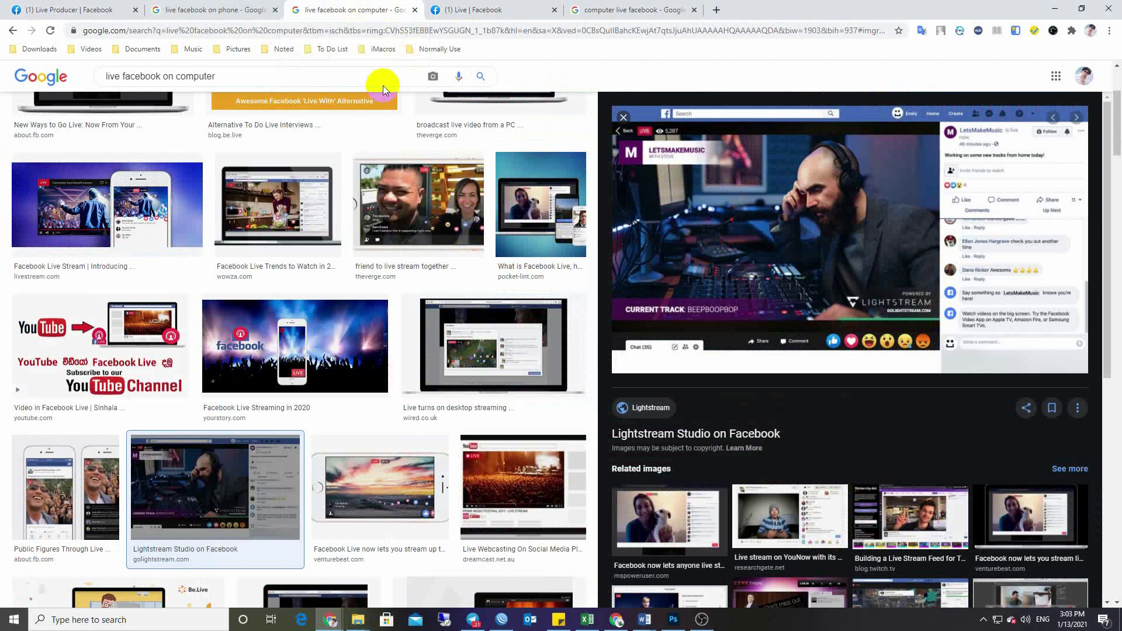
left_click(210, 10)
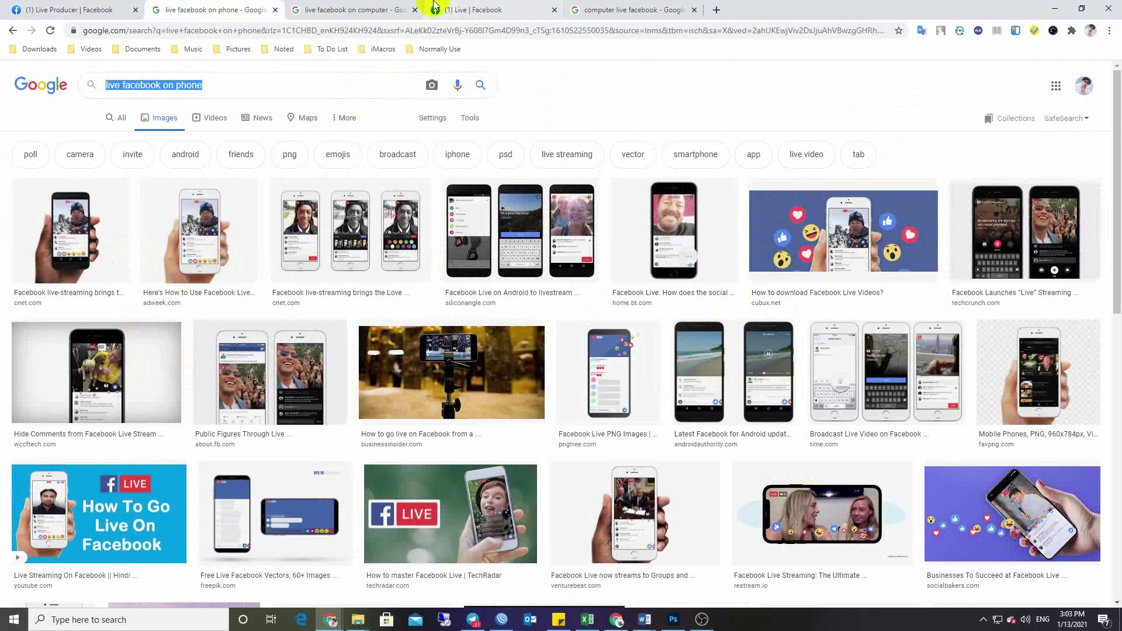
left_click(333, 11)
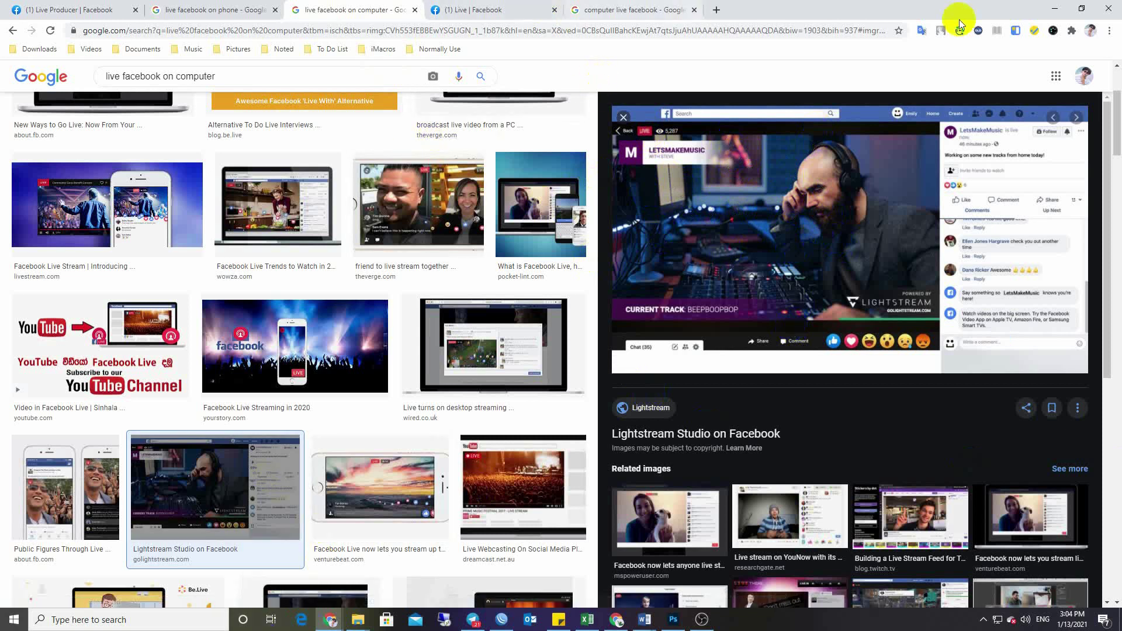
left_click(1052, 9)
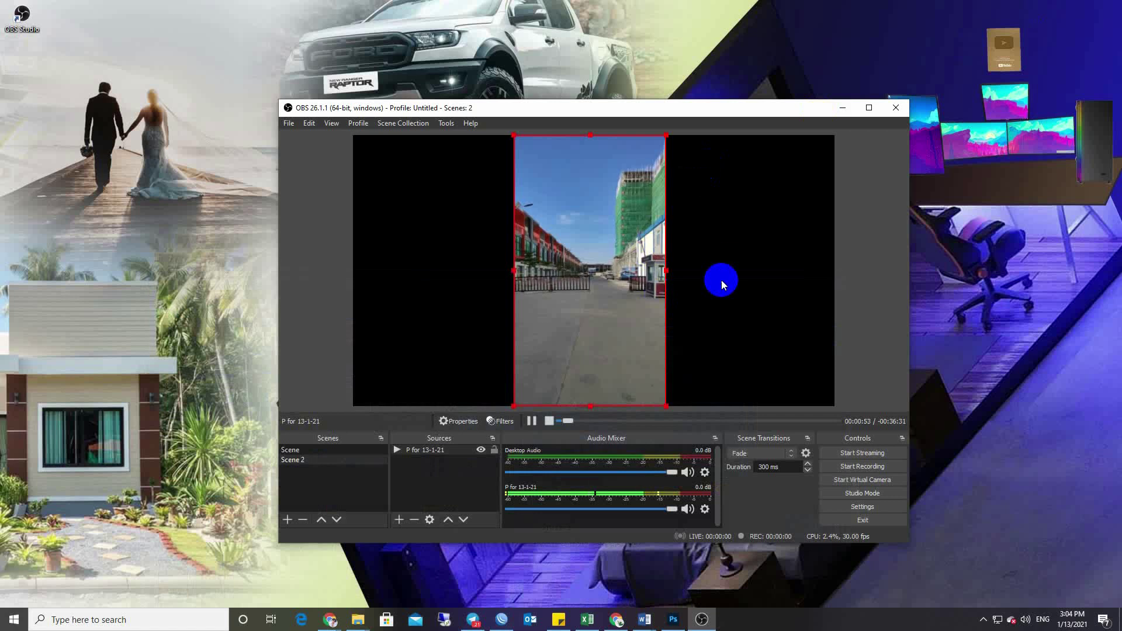
Set the base canvas resolution to 720x1280 in the OBS video settings
left_click(743, 267)
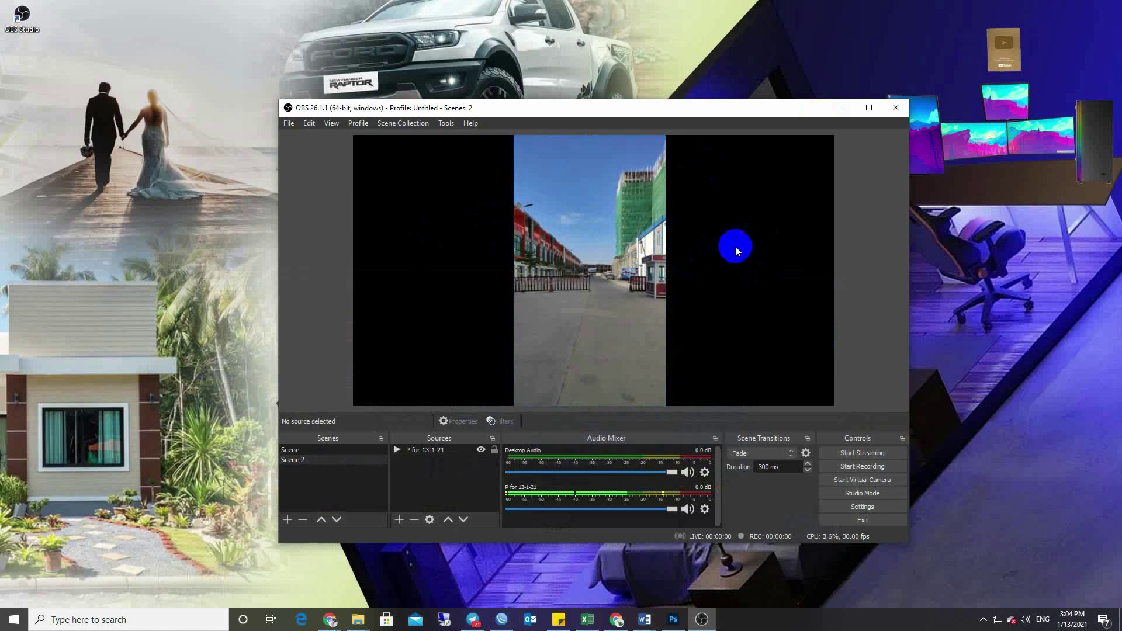
left_click(690, 284)
left_click(733, 274)
left_click(855, 508)
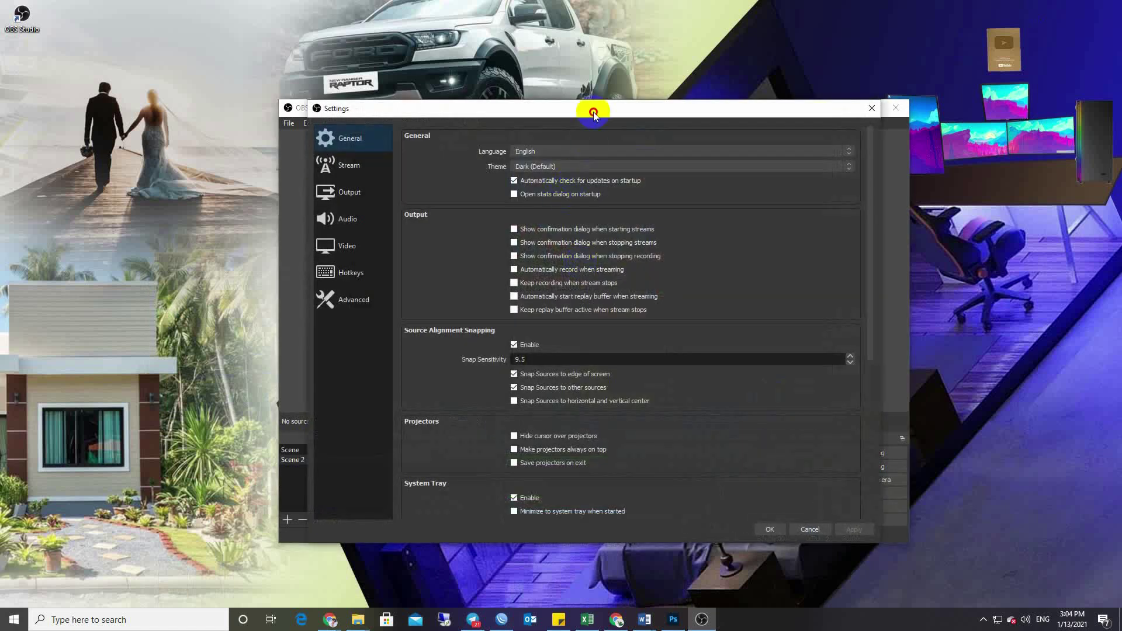
left_click_drag(594, 111, 609, 91)
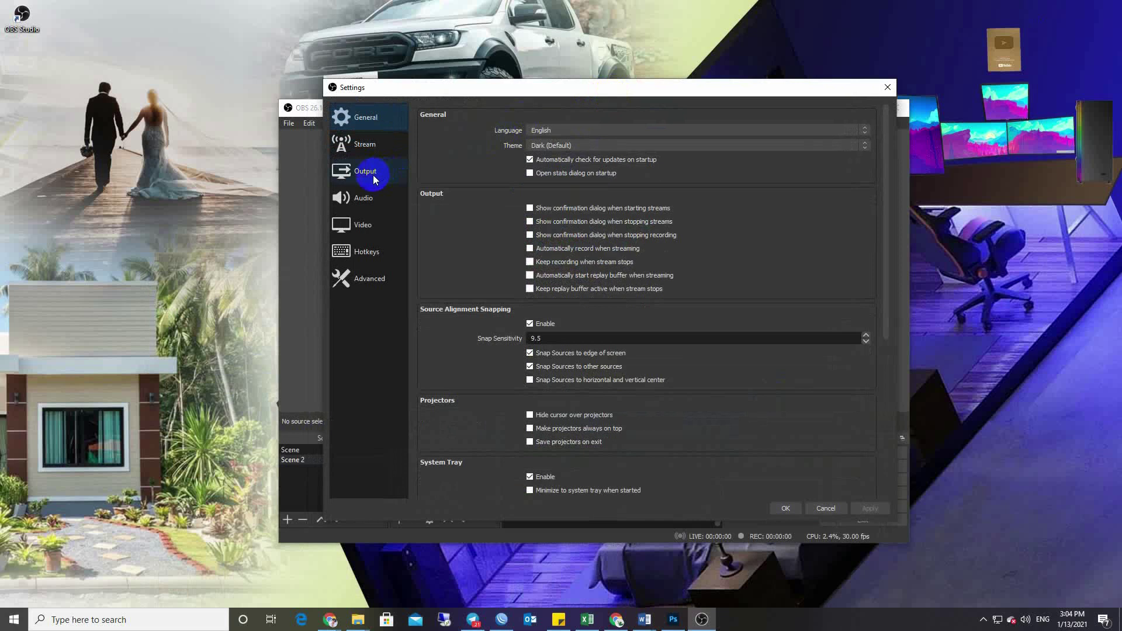
left_click(374, 227)
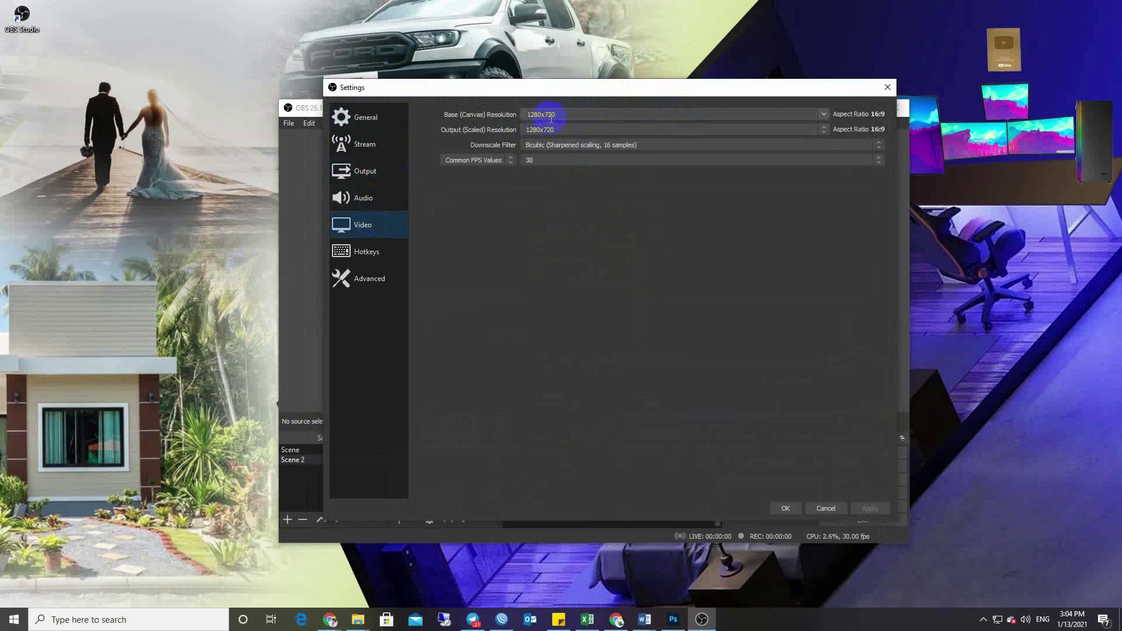
left_click_drag(544, 114, 559, 127)
left_click_drag(541, 115, 500, 116)
left_click_drag(541, 114, 526, 114)
type("720x")
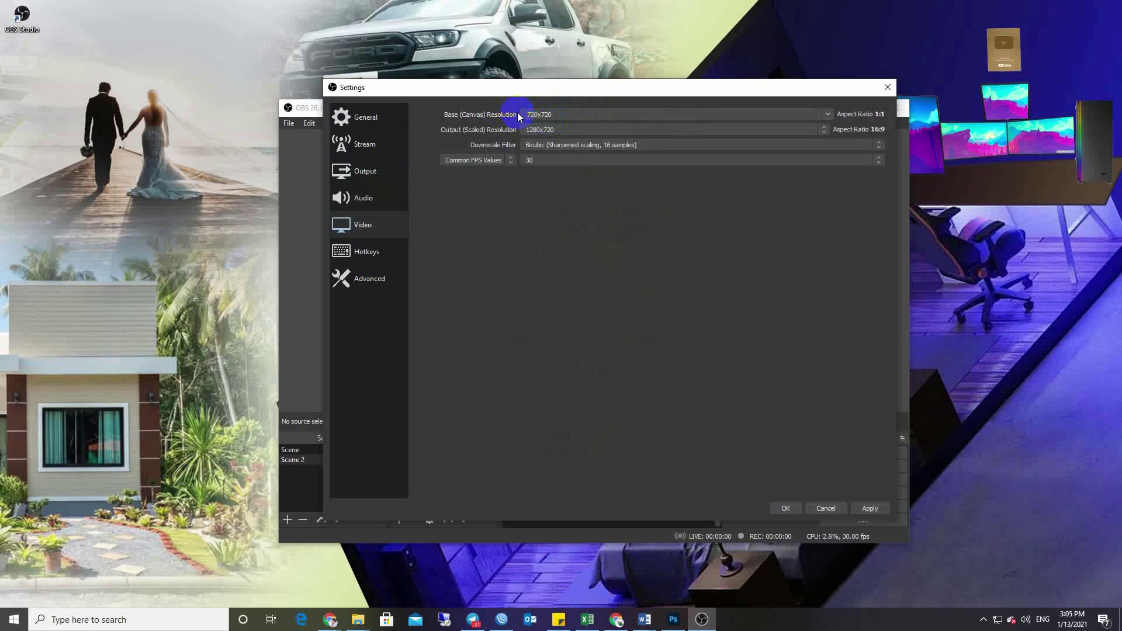
type("1280")
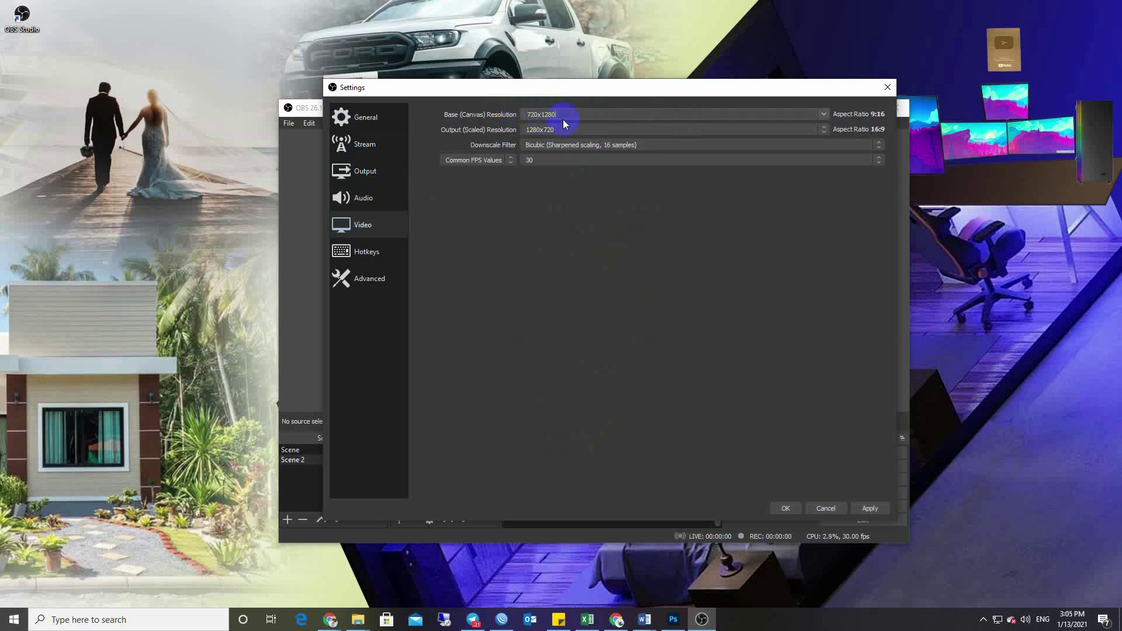
Look through the preset output resolutions and apply the video settings
left_click(602, 130)
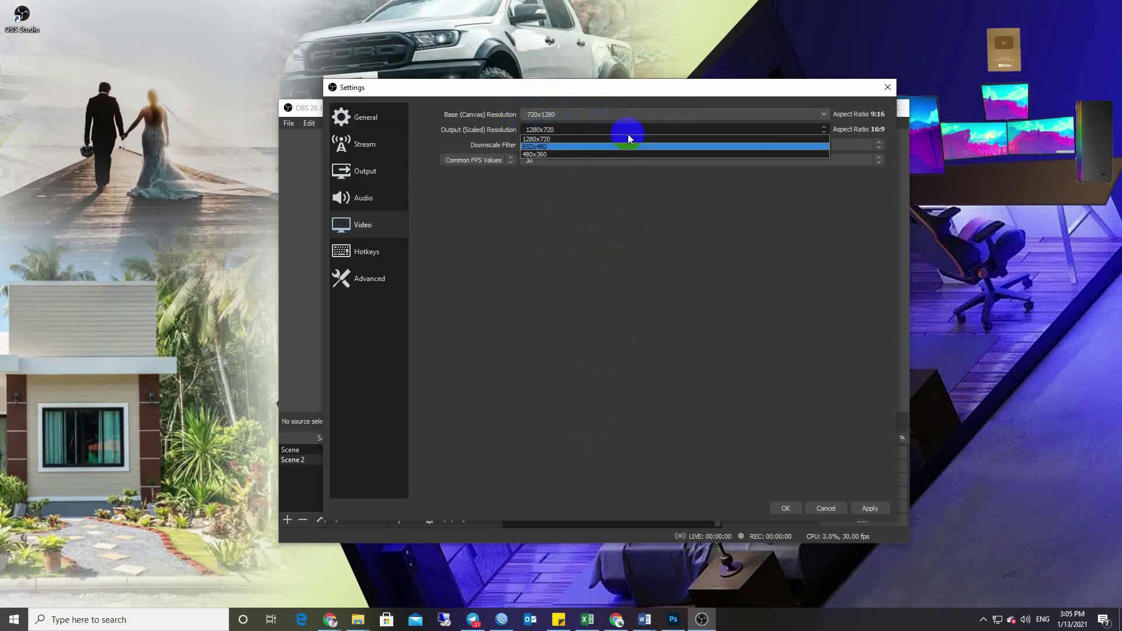
left_click(641, 235)
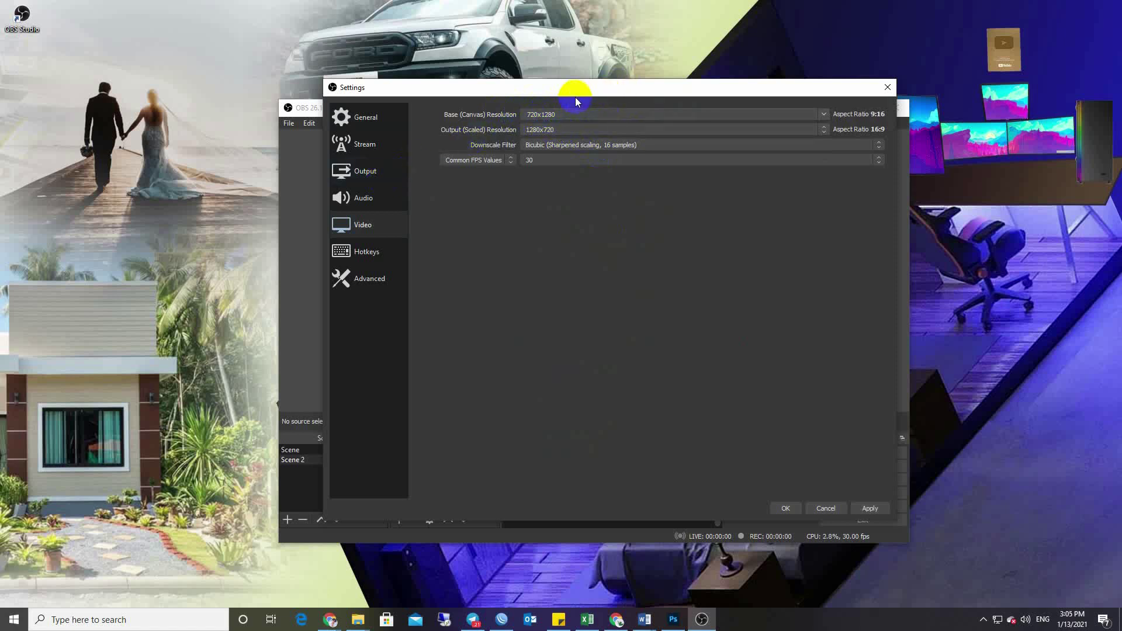
left_click(662, 86)
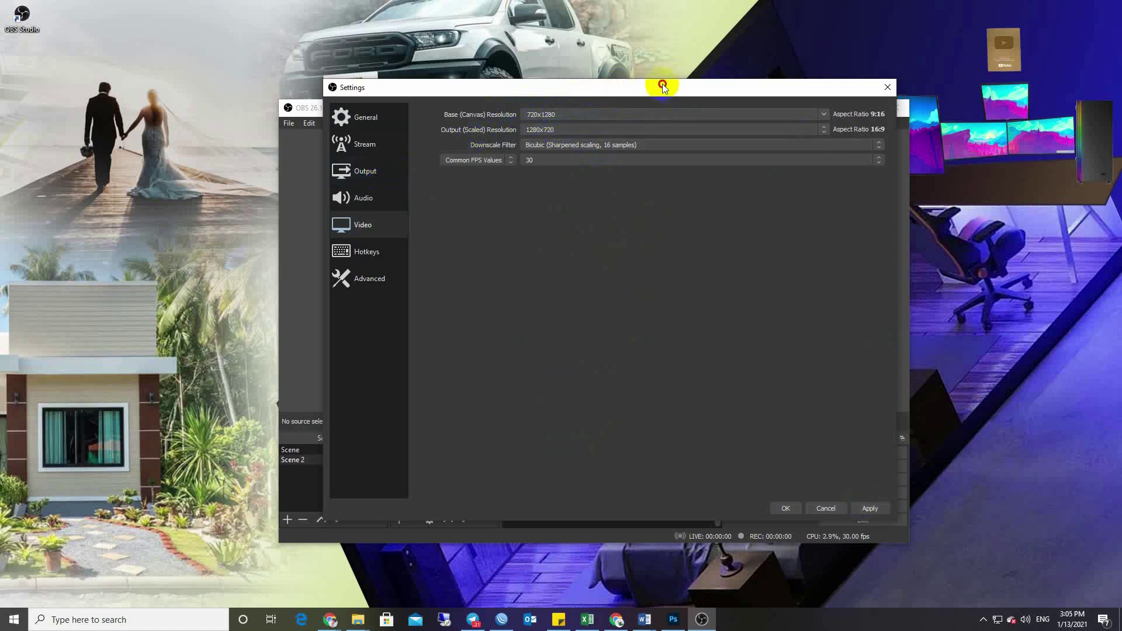
left_click_drag(662, 87, 505, 103)
left_click(812, 498)
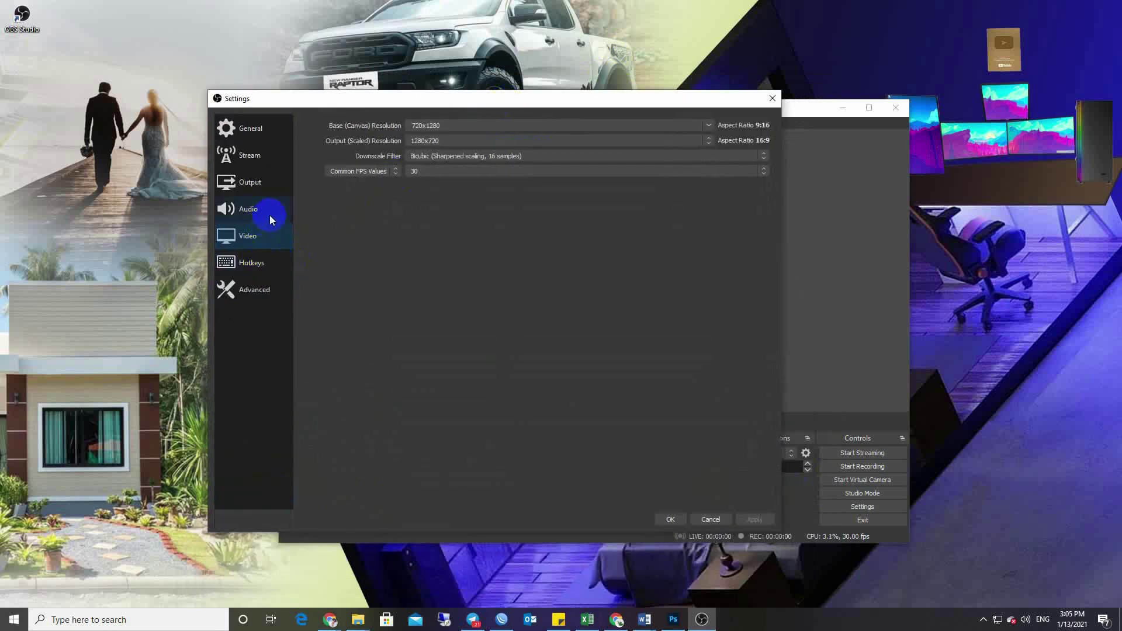
Set the streaming output's rescale resolution to 720x1280 and confirm the settings
left_click(251, 184)
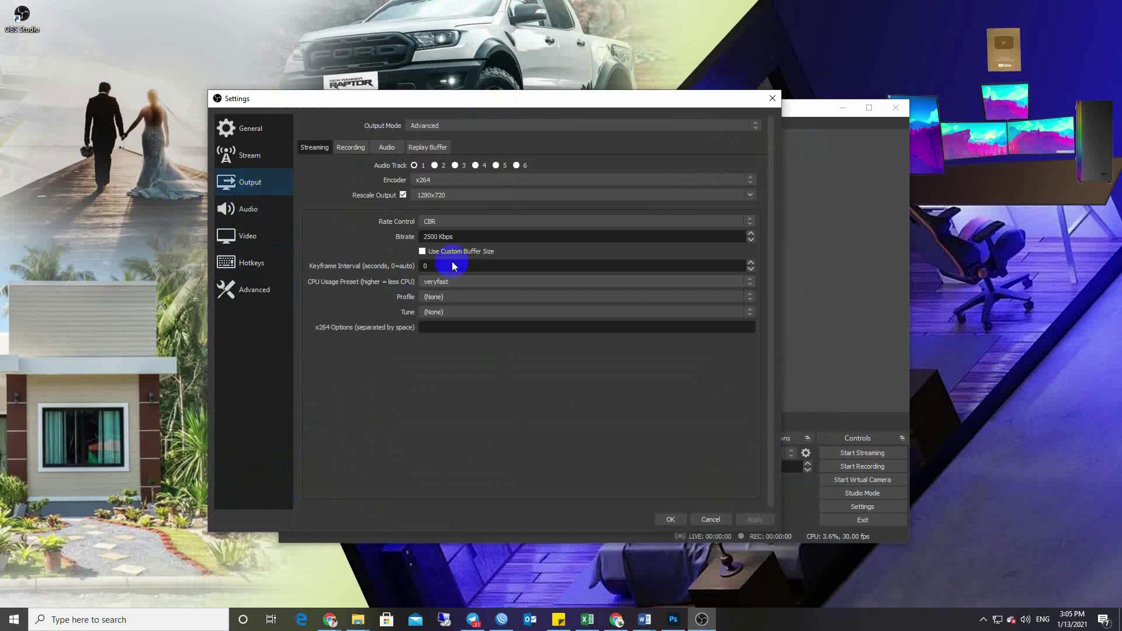
double_click(432, 195)
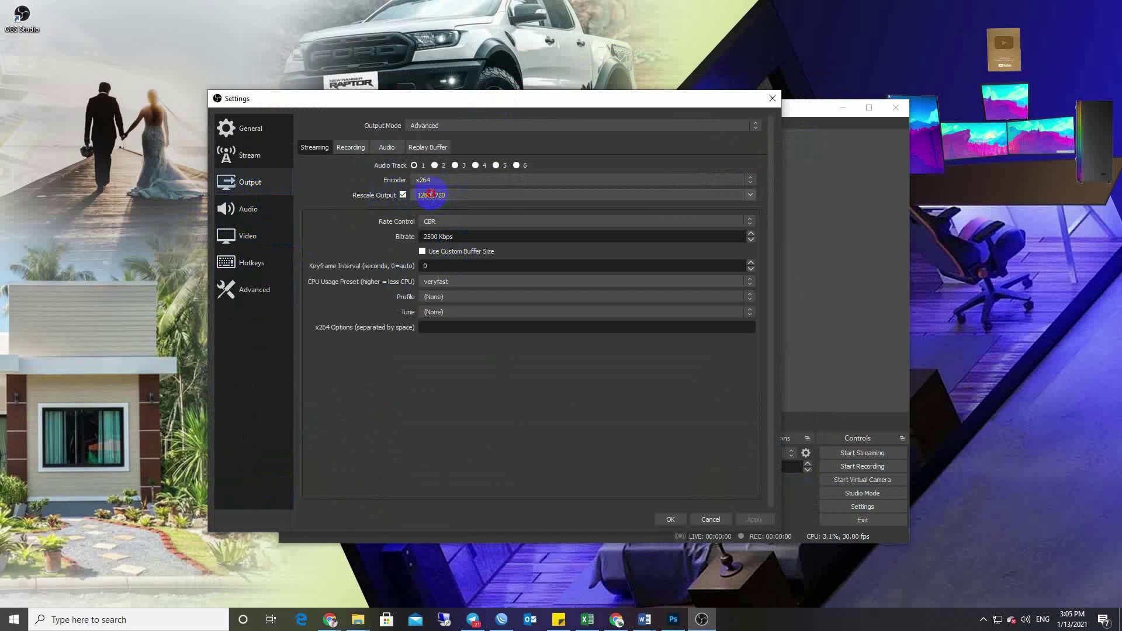
left_click_drag(430, 194, 363, 195)
type("720x1280")
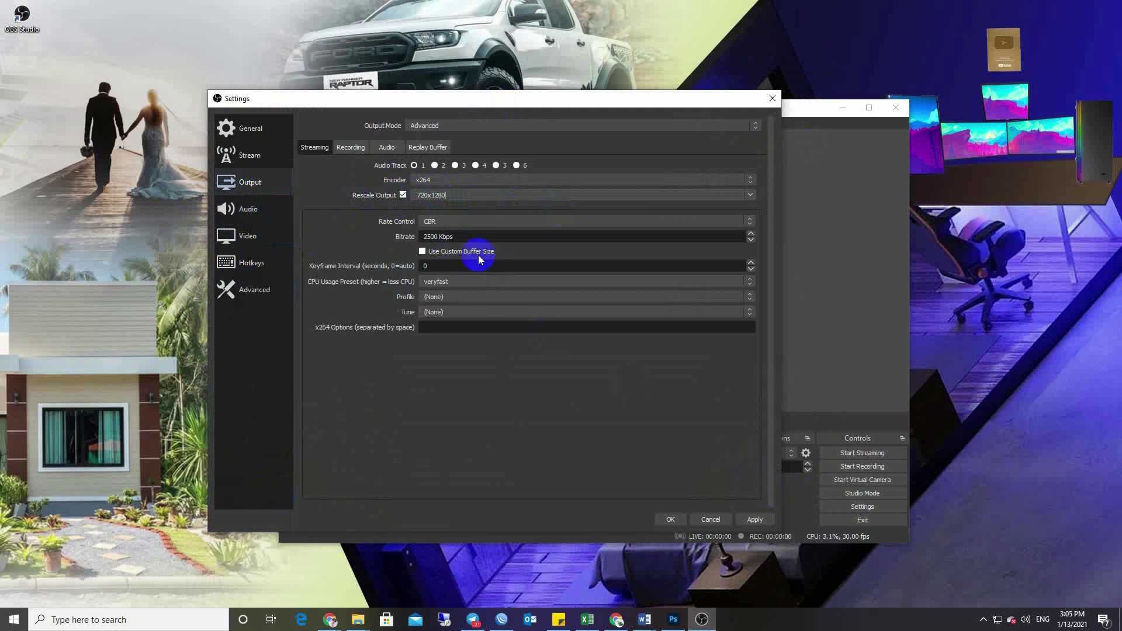
left_click(670, 520)
Align the video with the upper-left corner of the vertical canvas and scale it up to fill the canvas
left_click_drag(622, 250, 543, 247)
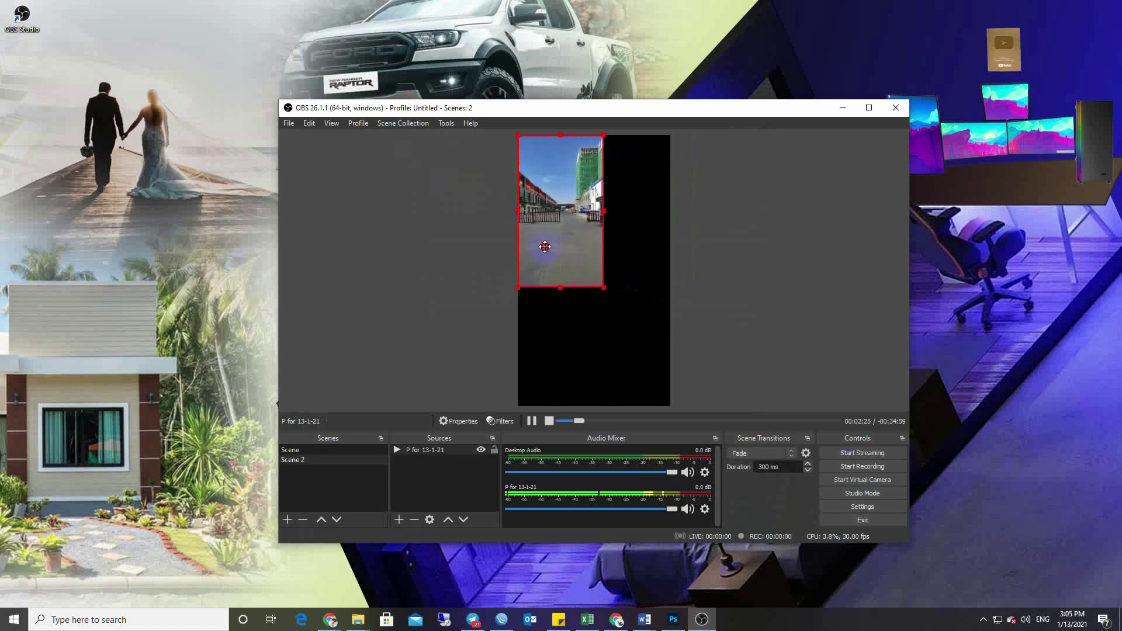
left_click_drag(603, 287, 663, 403)
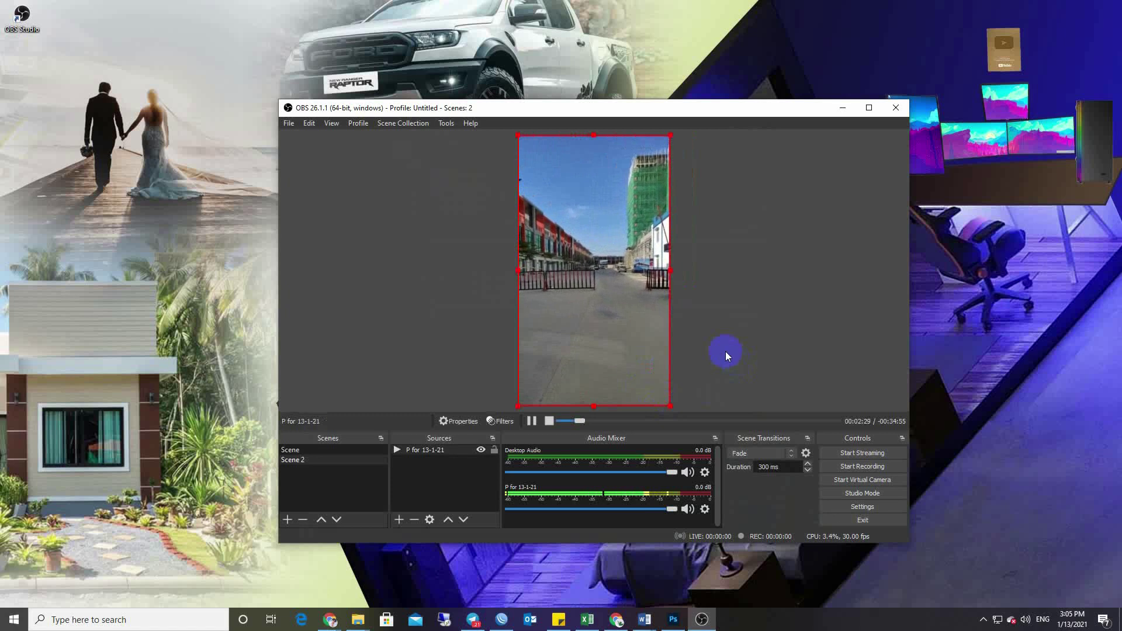
left_click(712, 268)
left_click(607, 242)
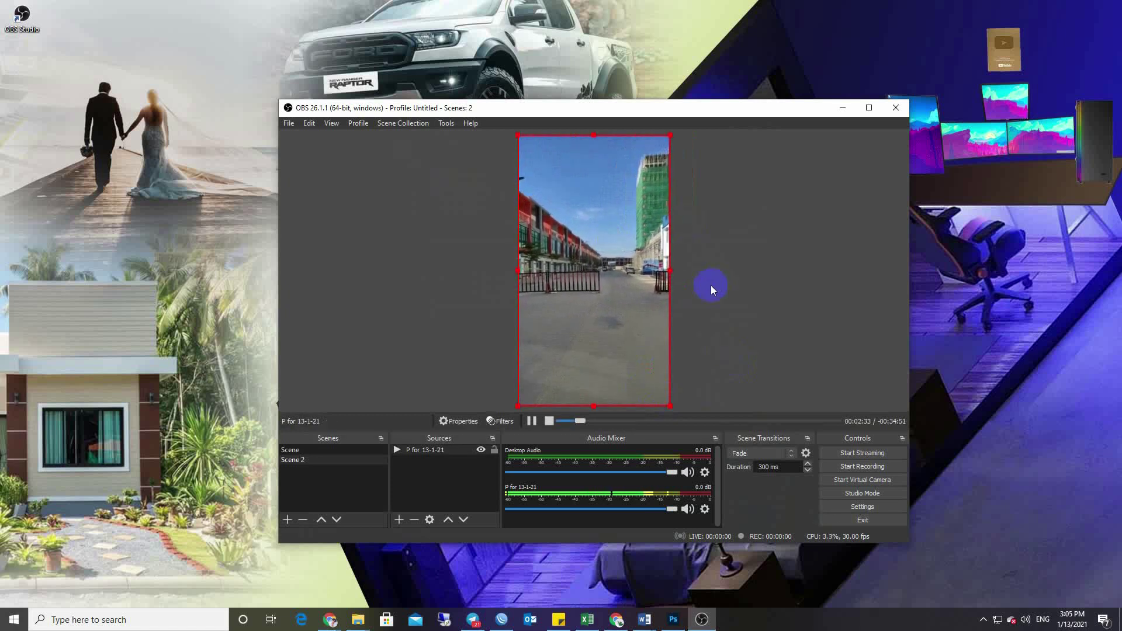
Select the "P for 13-1-21" source and rewind its playback to the beginning
left_click(710, 285)
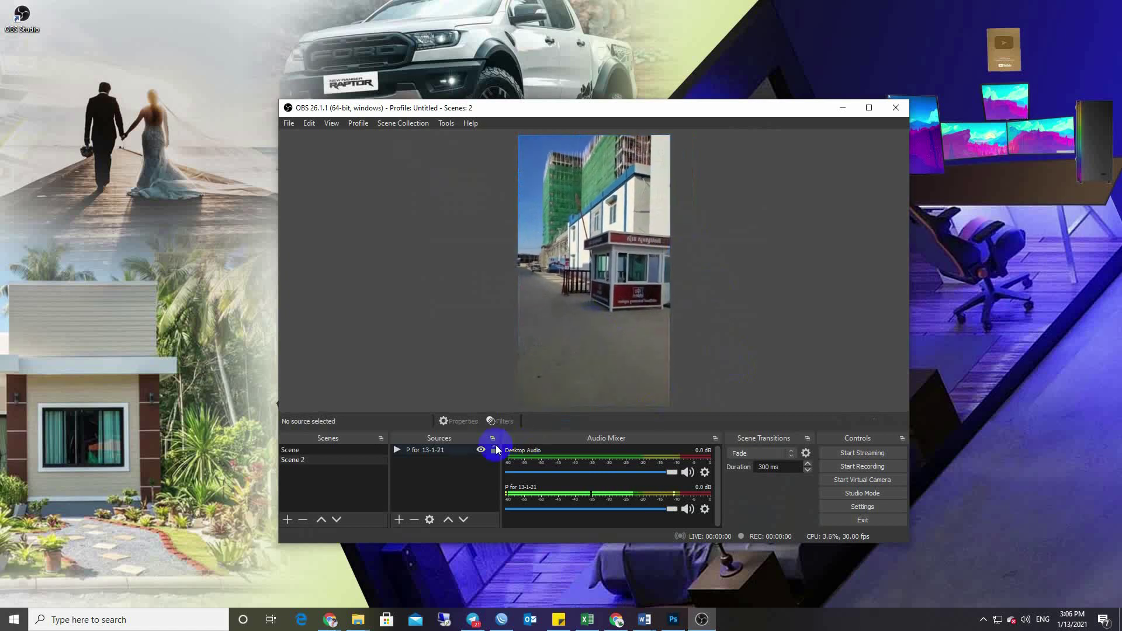
left_click(440, 453)
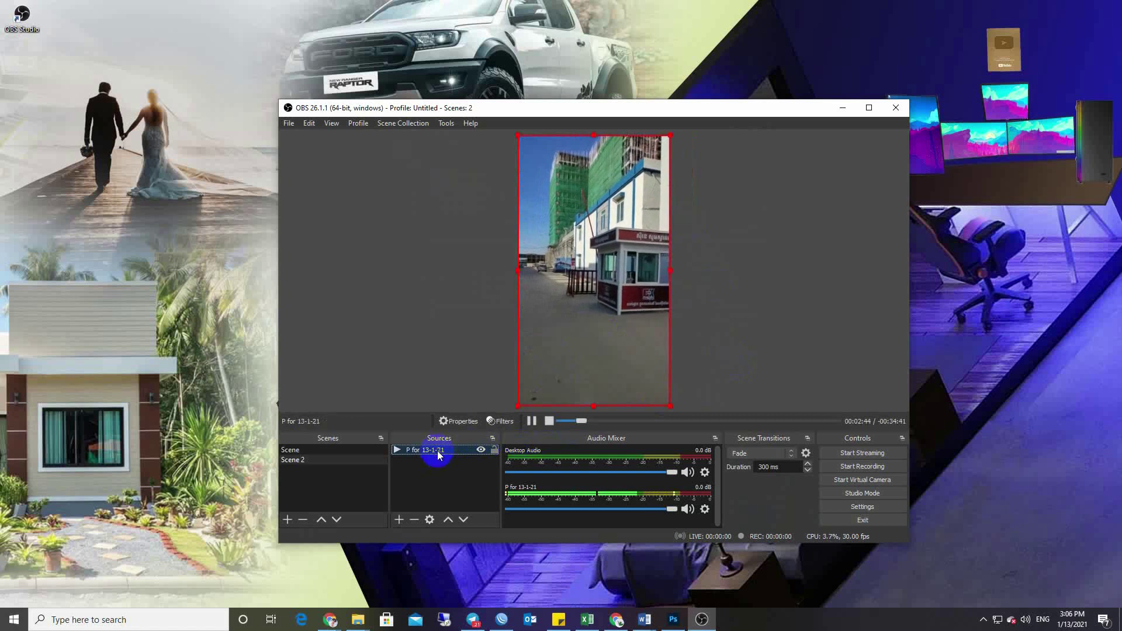
left_click_drag(582, 421, 549, 423)
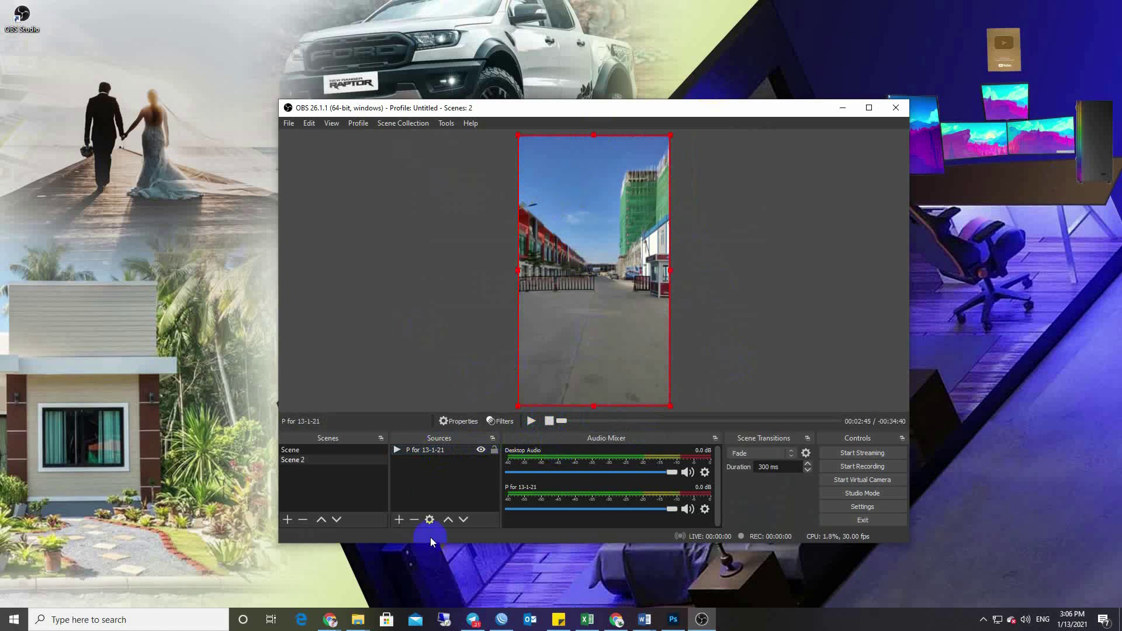
Add a new image source named "Logo" to Scene 2
left_click(399, 520)
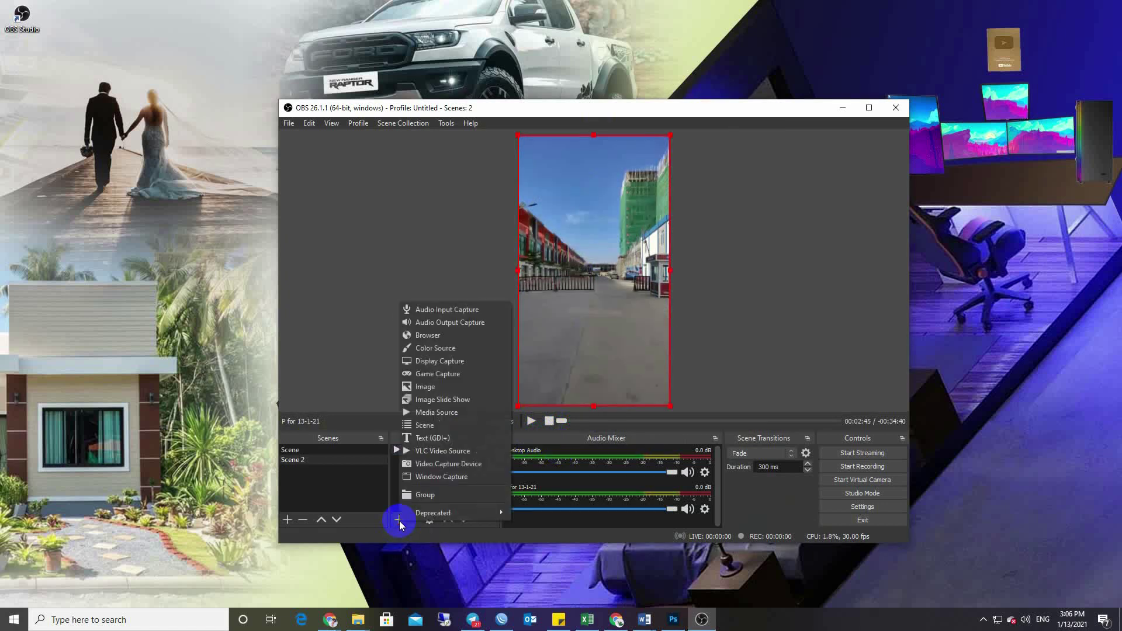
left_click(319, 461)
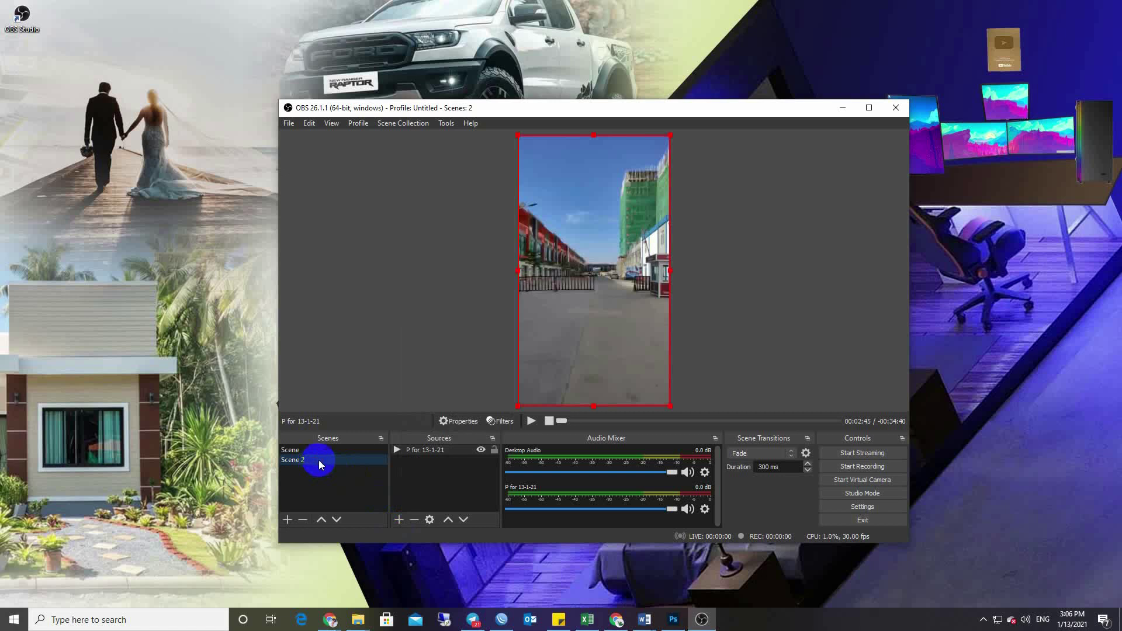
left_click(408, 510)
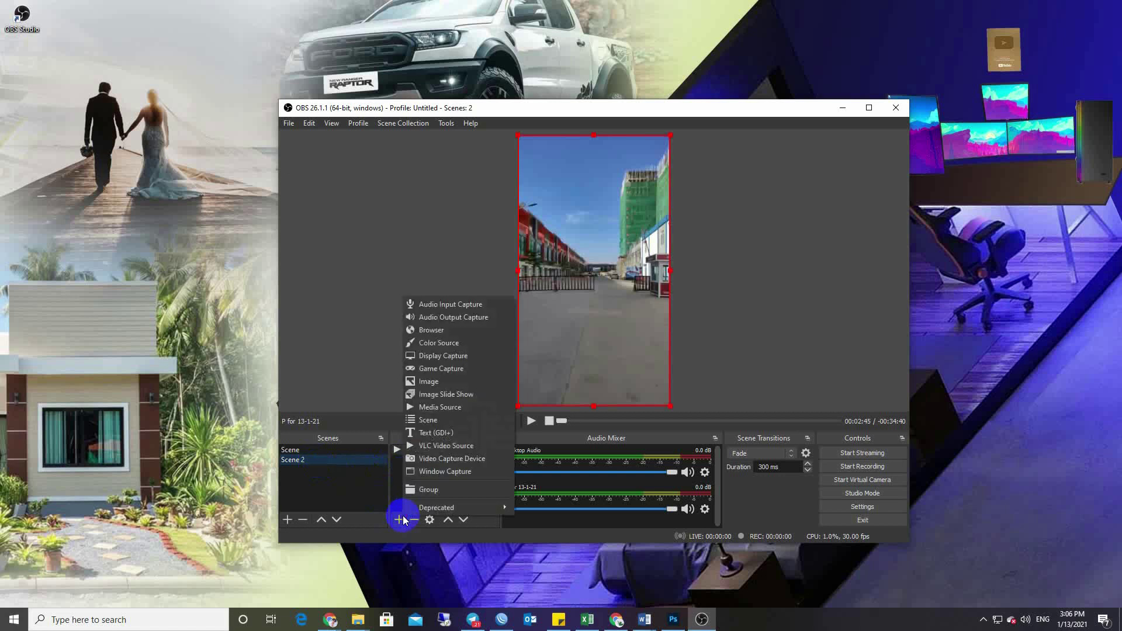
left_click(443, 387)
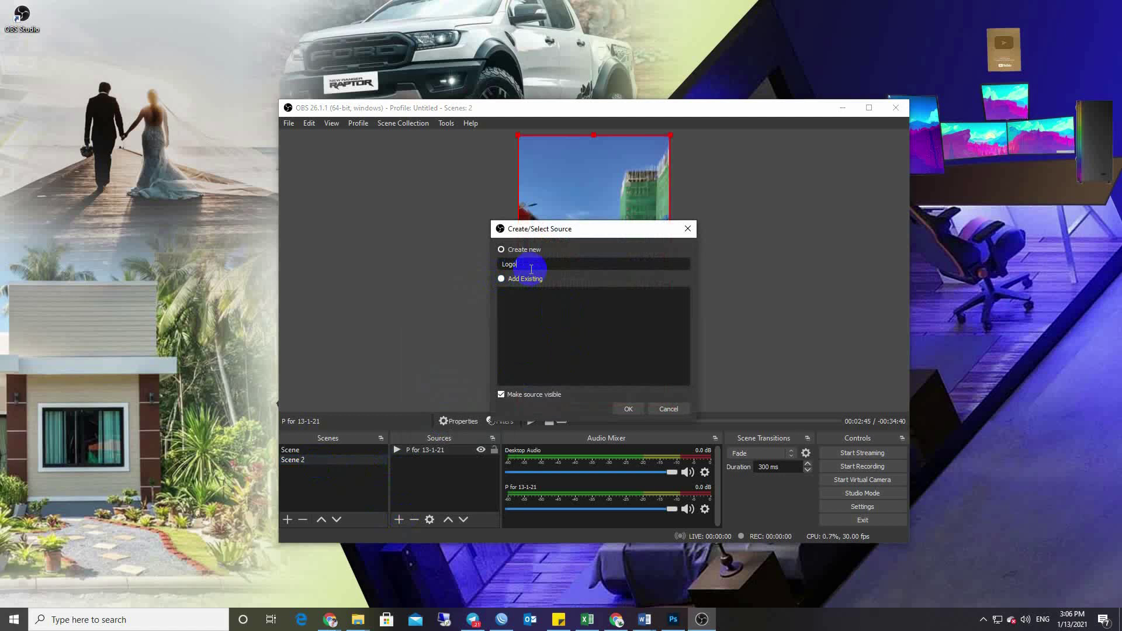
left_click(630, 410)
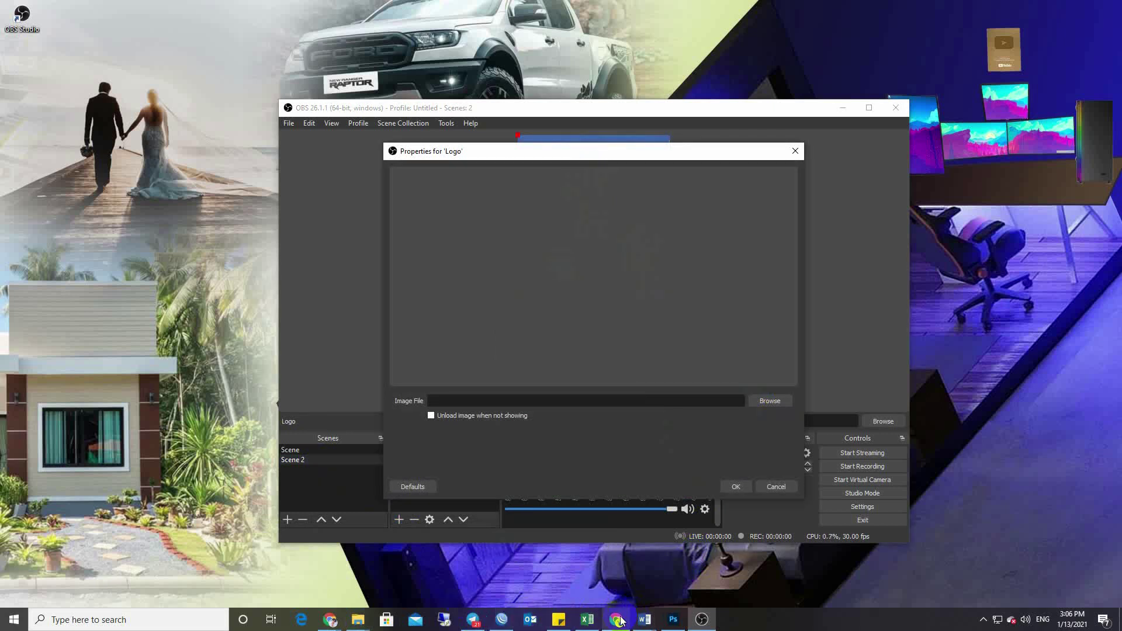
Switch to Photoshop and examine the file formats offered for saving the CK logo, including PNG, without saving a copy
left_click(672, 621)
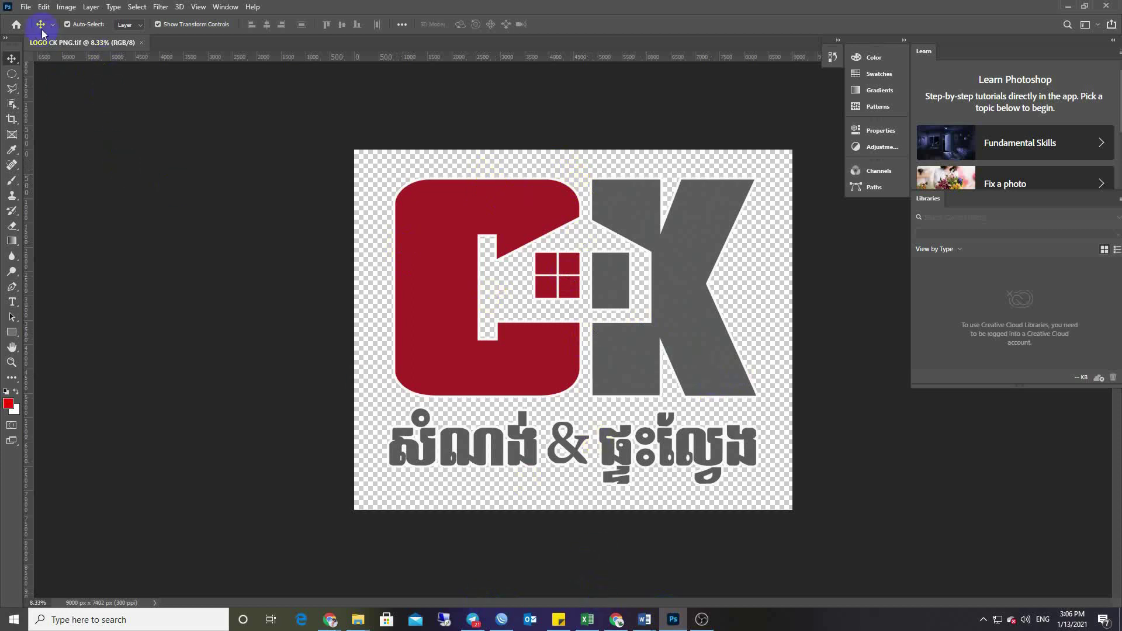
left_click(24, 7)
left_click(46, 147)
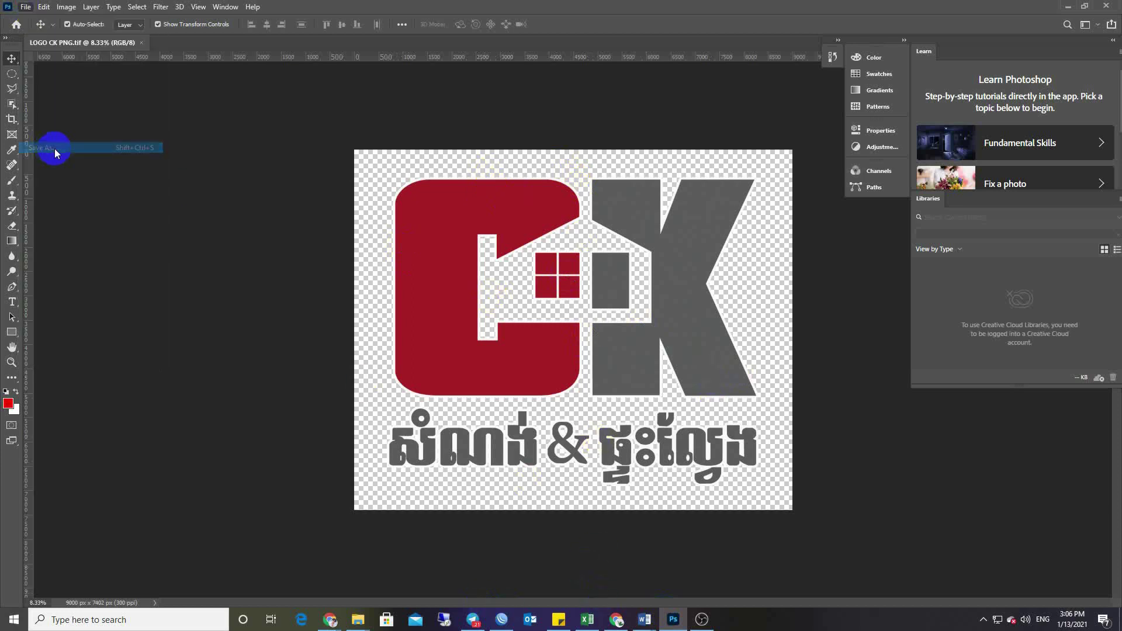
left_click(187, 270)
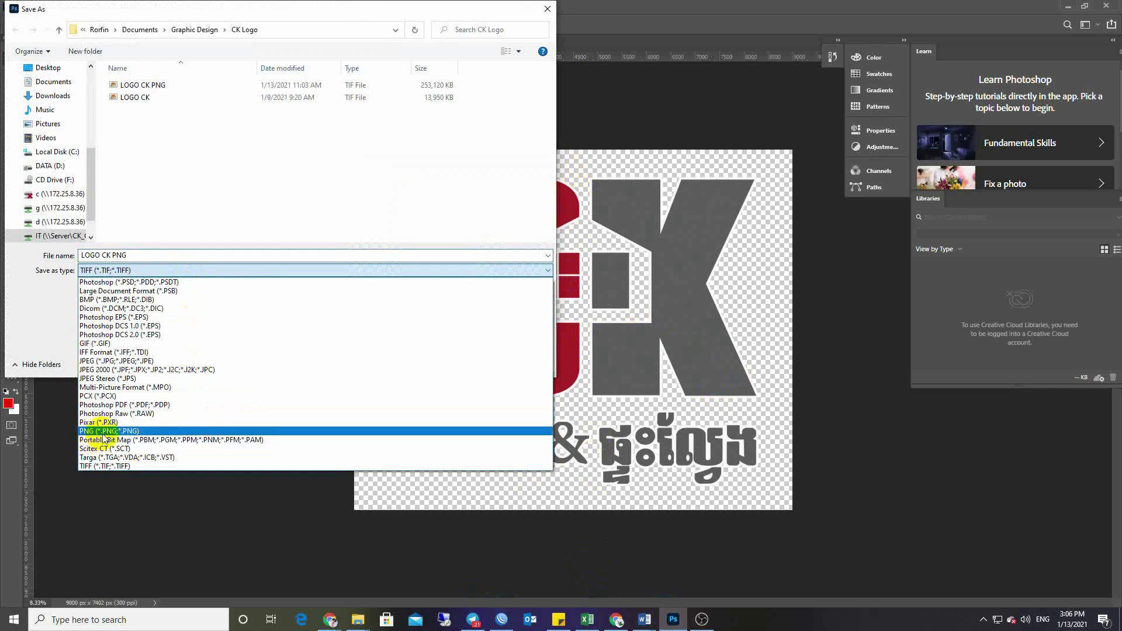
left_click(485, 493)
left_click(521, 367)
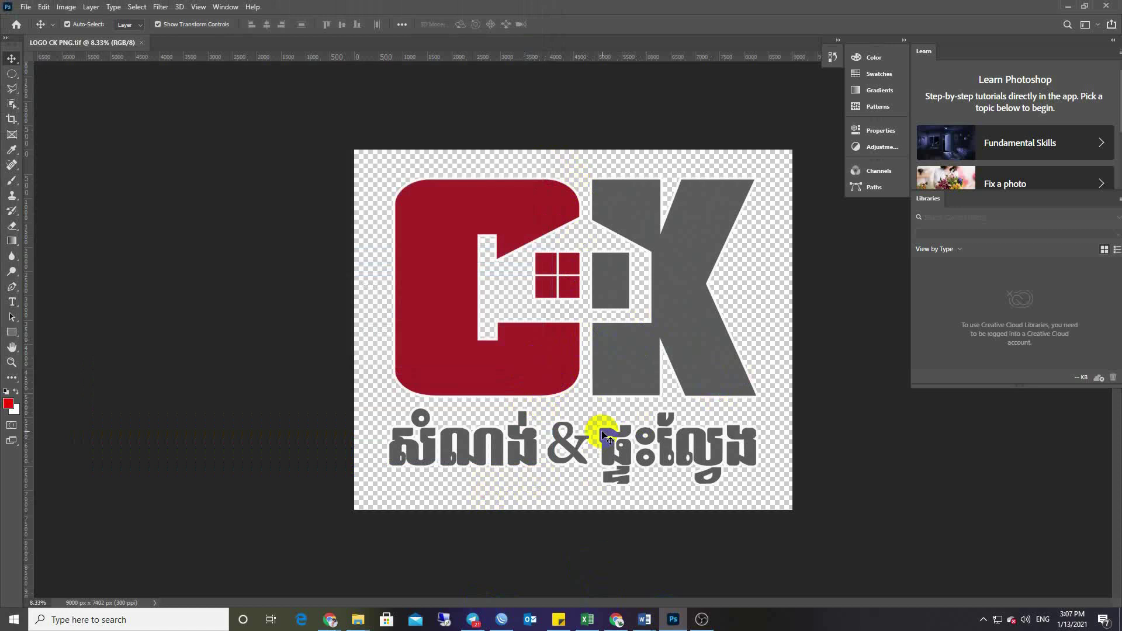
Open the CK Logo folder and preview the LOGO CK image at full view, then return to Photoshop
left_click(374, 618)
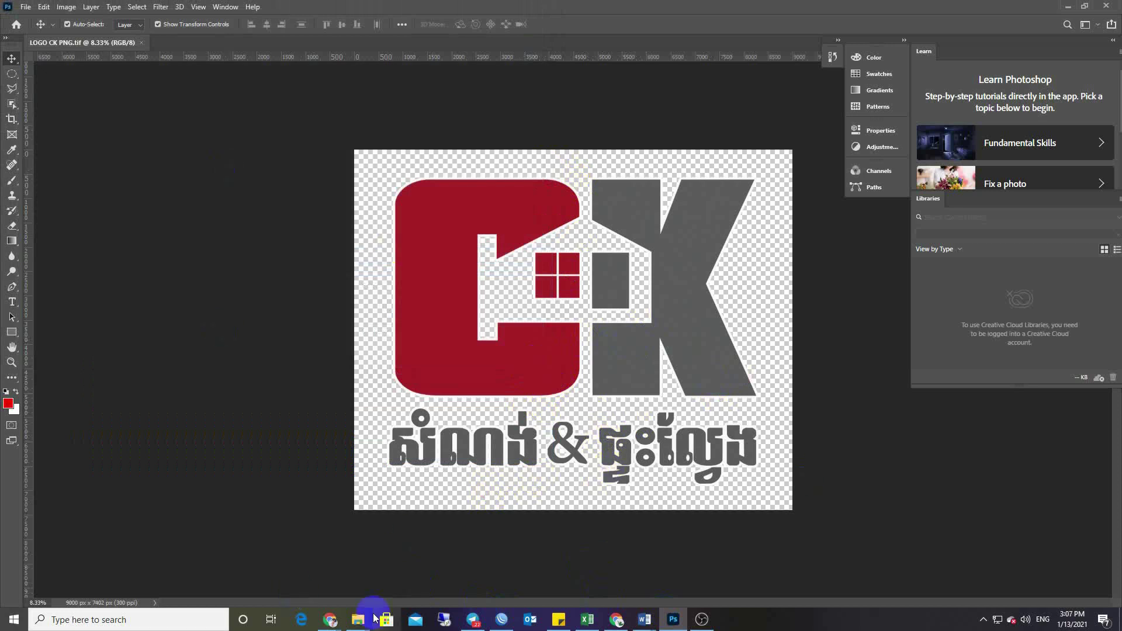
left_click(362, 621)
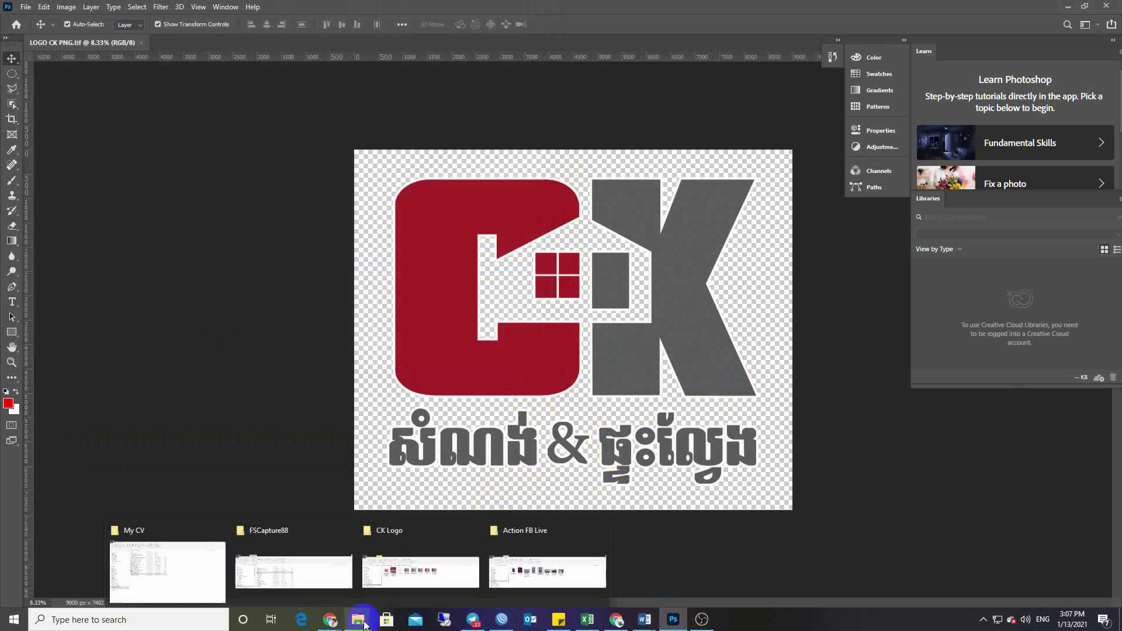
left_click(439, 584)
left_click(453, 325)
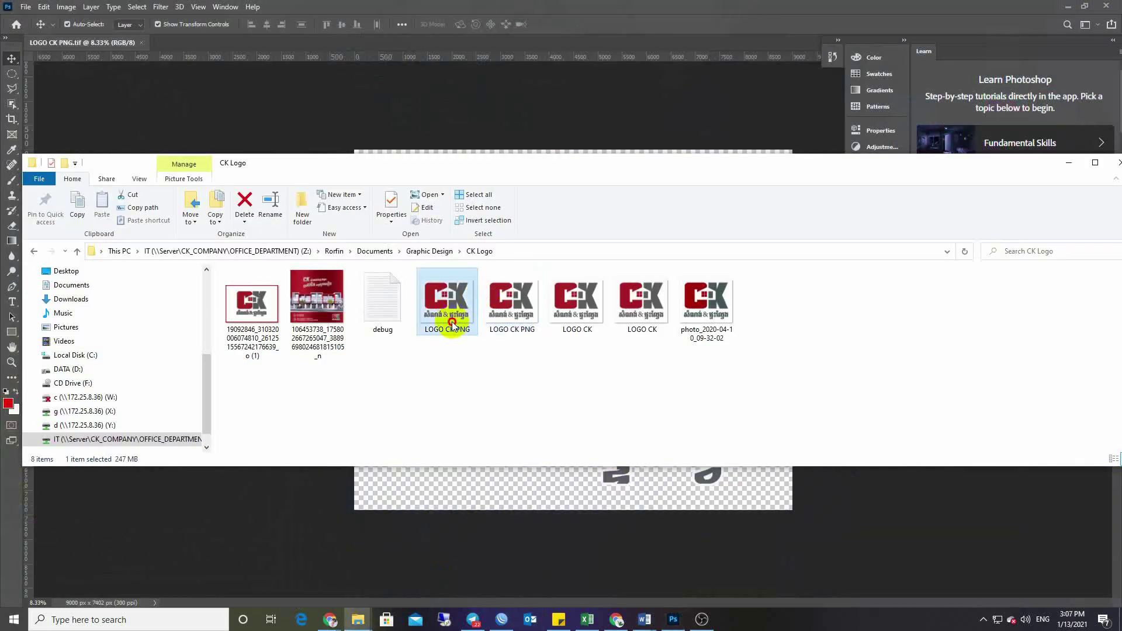
left_click(639, 323)
double_click(637, 317)
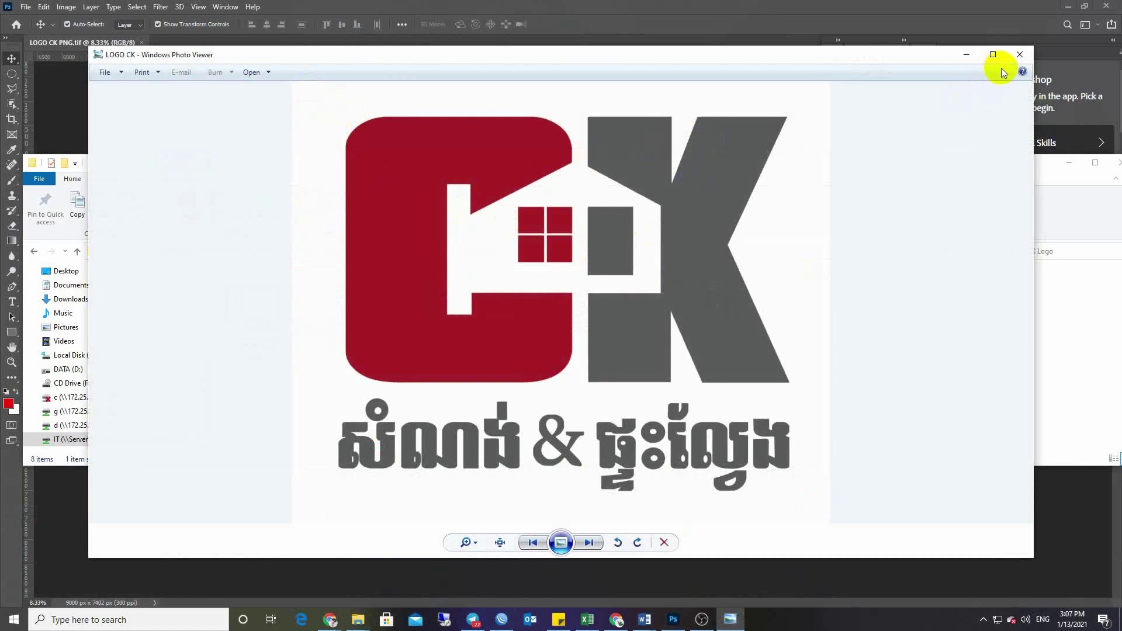
left_click(1020, 54)
left_click(535, 478)
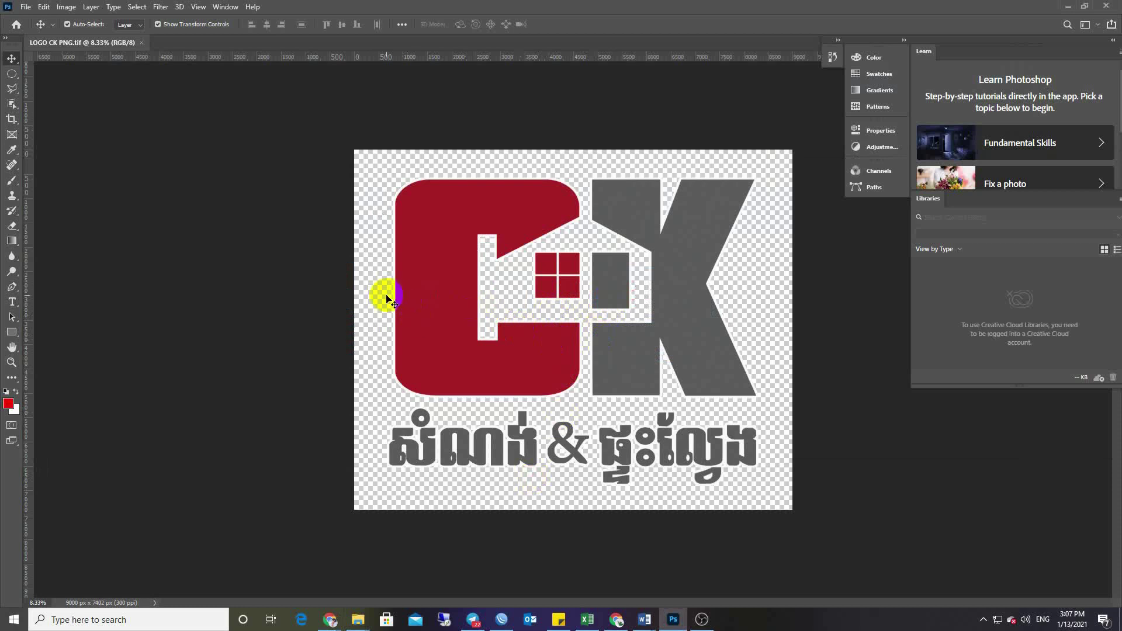
Inspect the logo layer on its transparent background and review saving it as PNG, without saving a copy
left_click(423, 302)
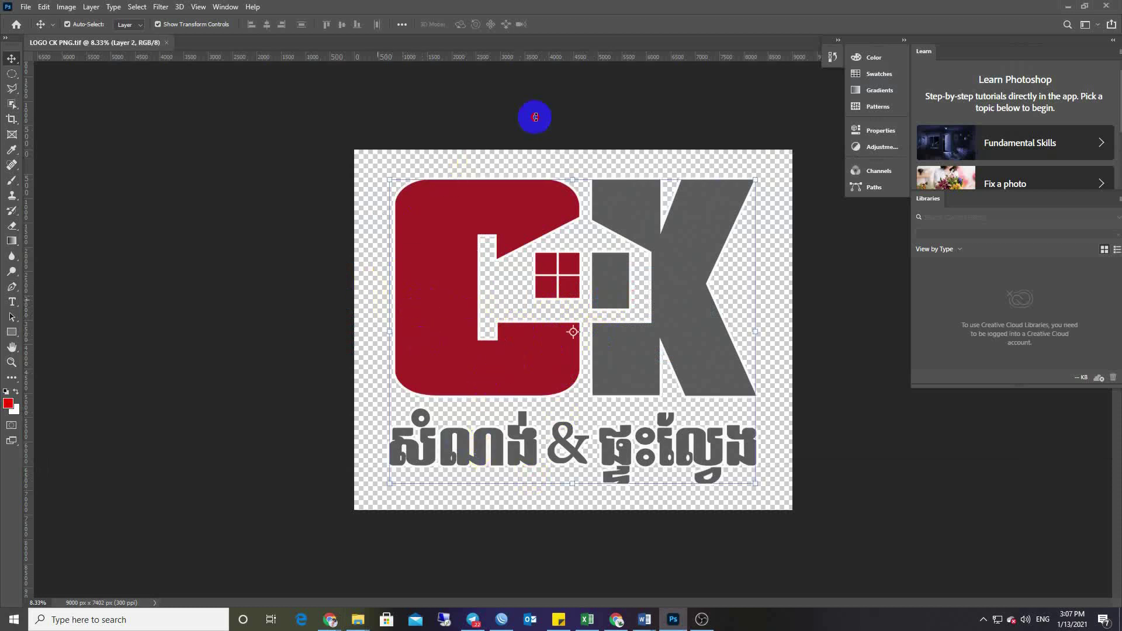
left_click(860, 272)
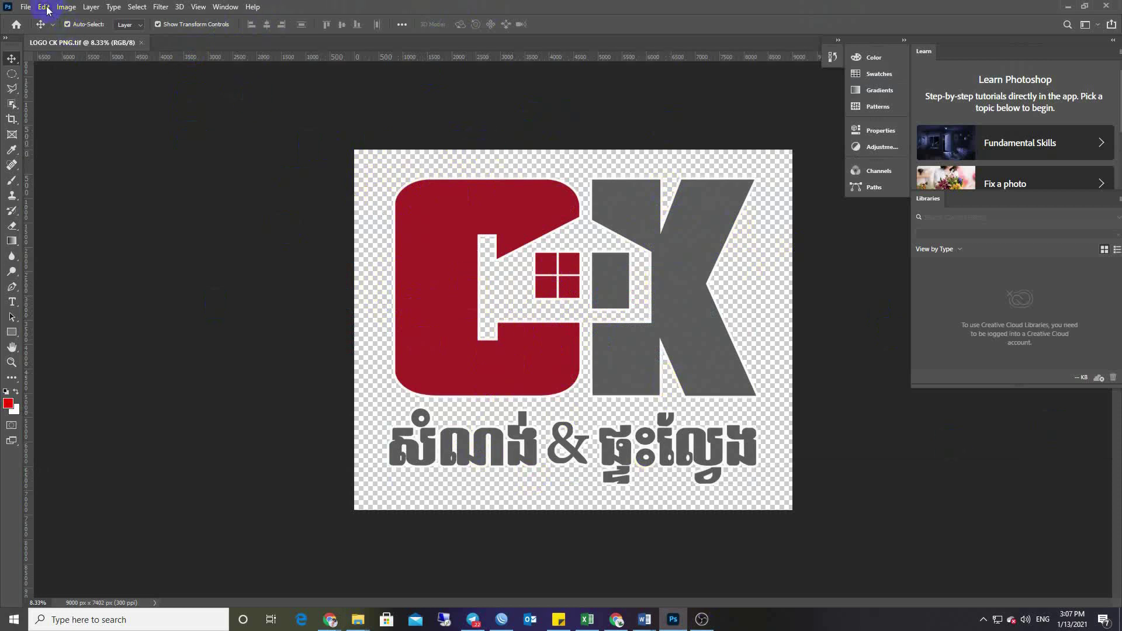
left_click(25, 7)
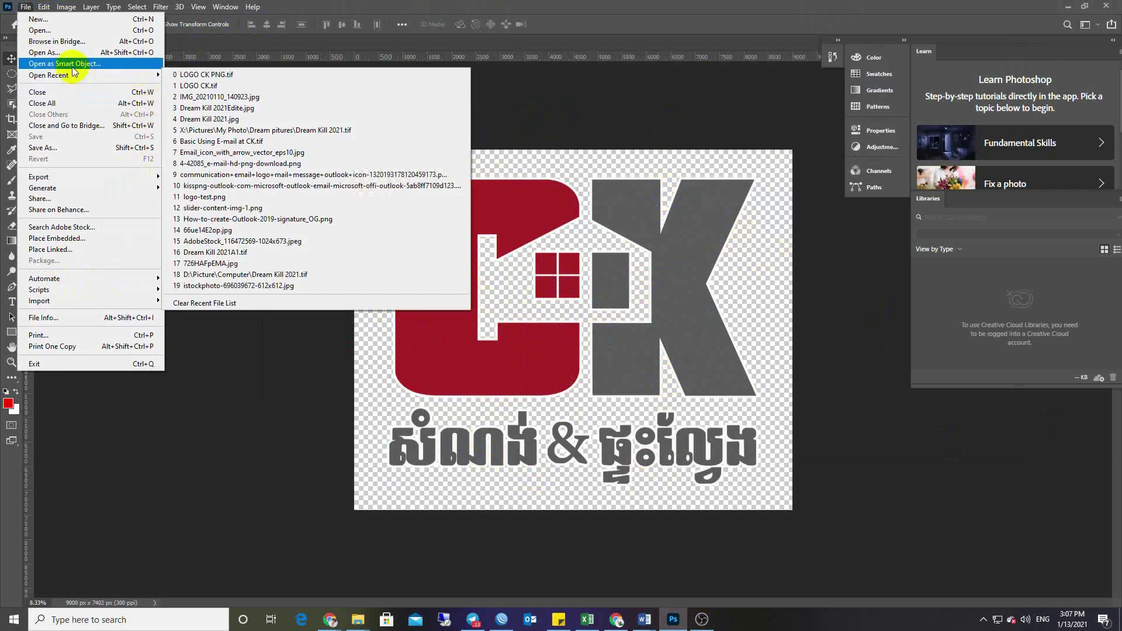
left_click(334, 172)
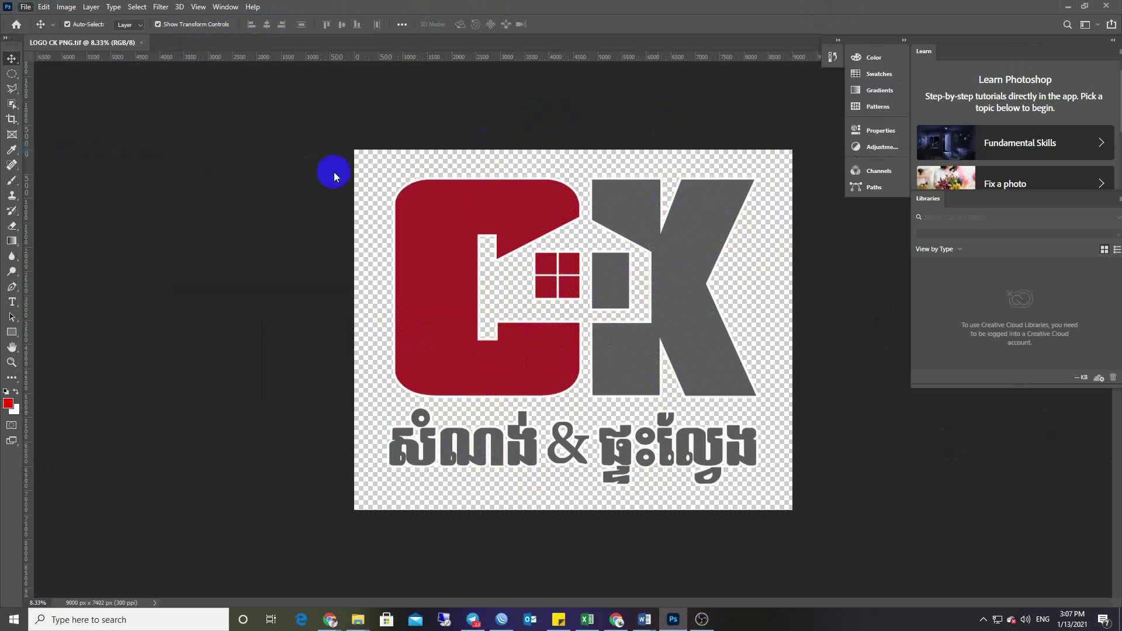
key("ctrl+shift+s")
left_click(228, 270)
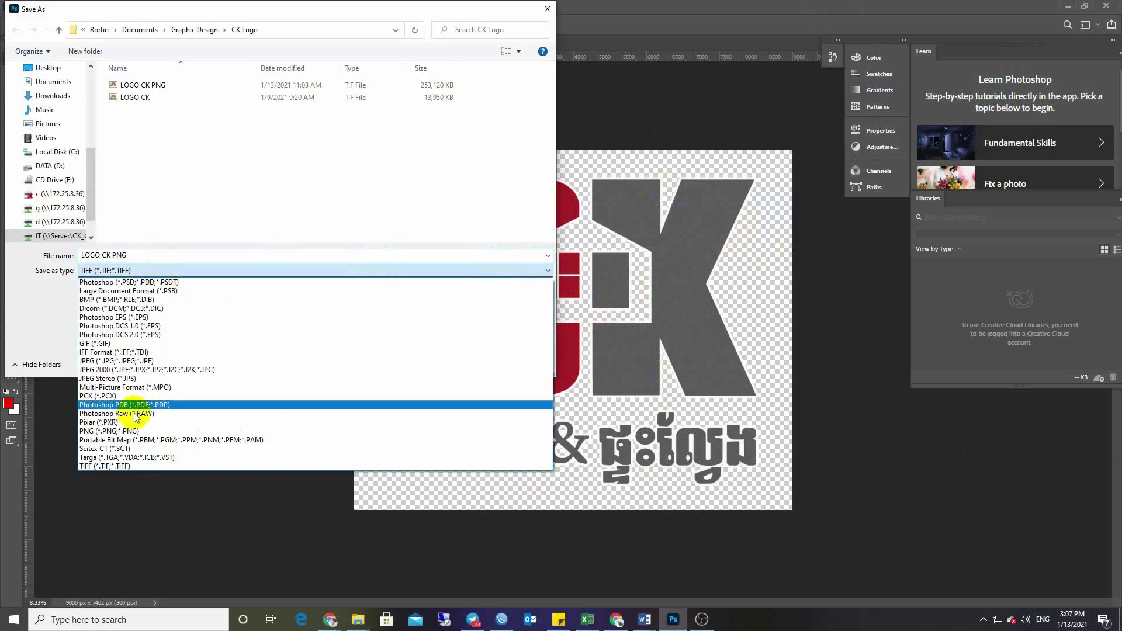
left_click(114, 431)
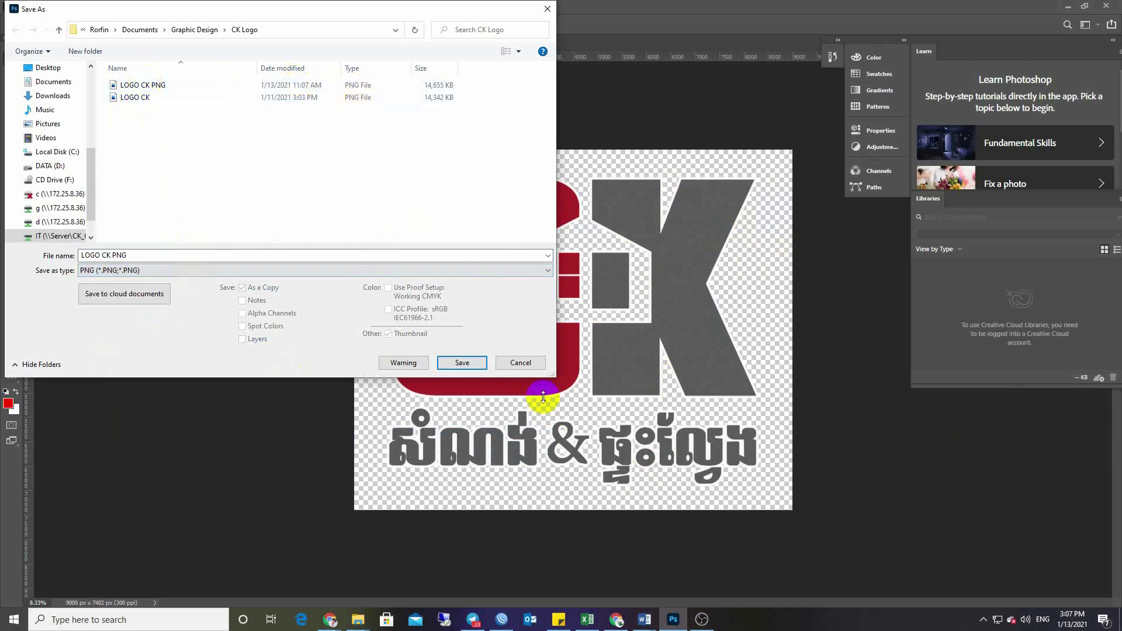
left_click(521, 362)
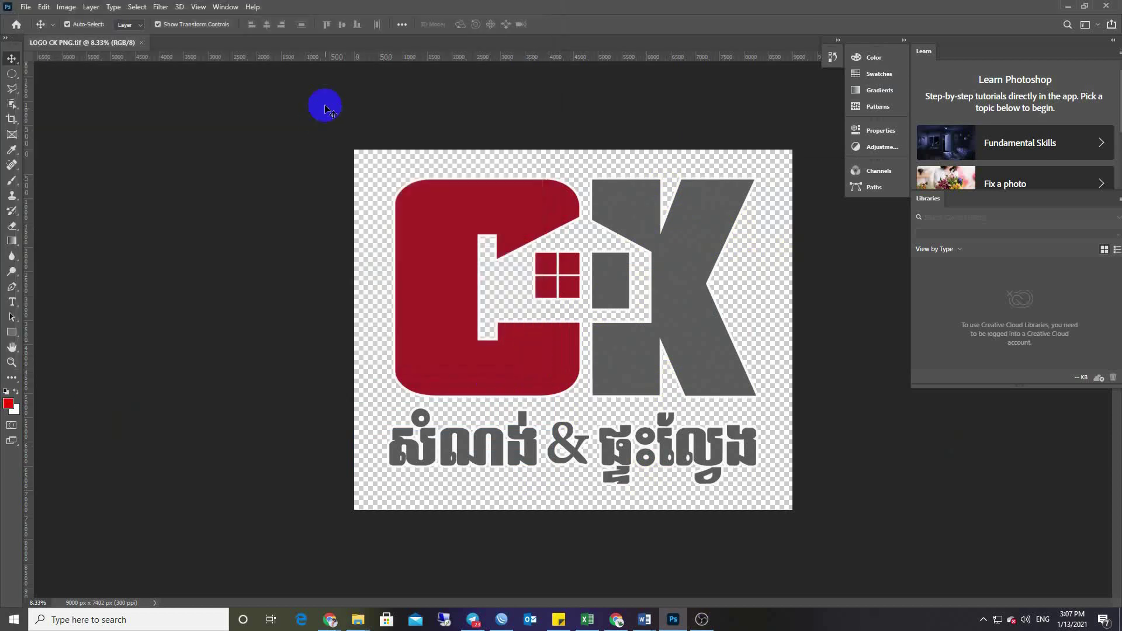
Copy the path of the CK Logo folder in File Explorer and minimize the folder window
mouse_move(358, 619)
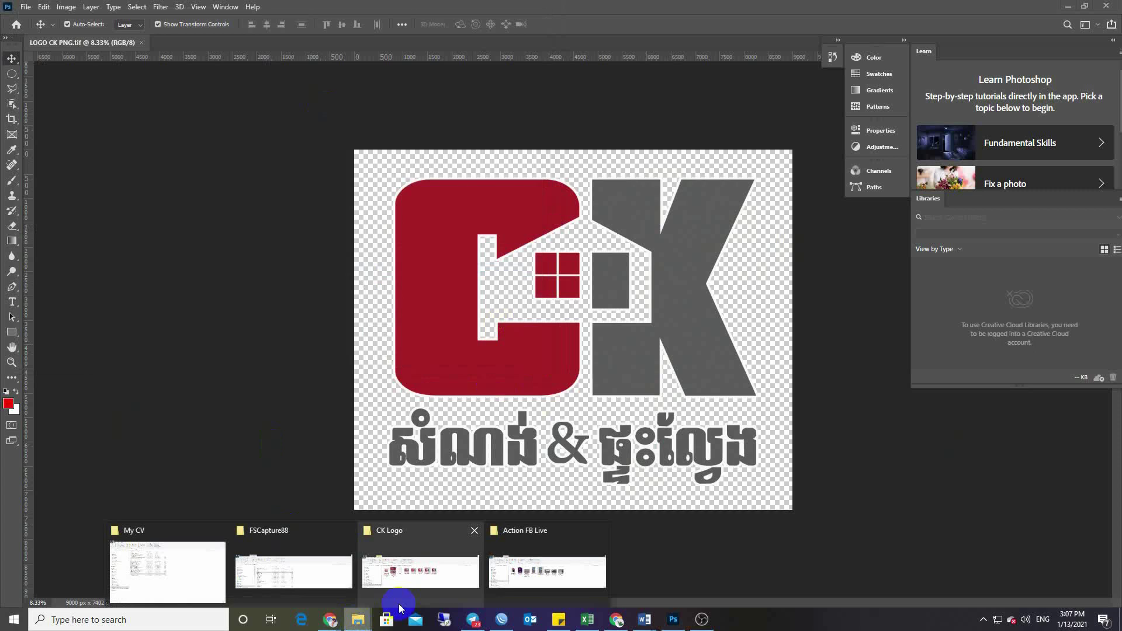
left_click(449, 577)
left_click(526, 250)
key("ctrl+c")
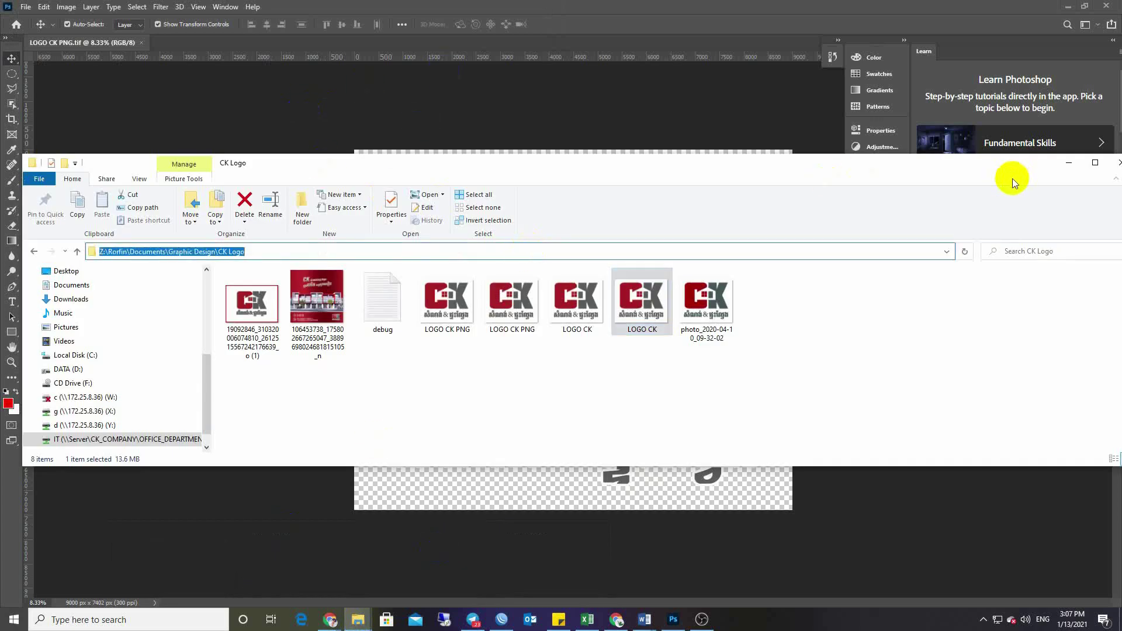
left_click(1068, 163)
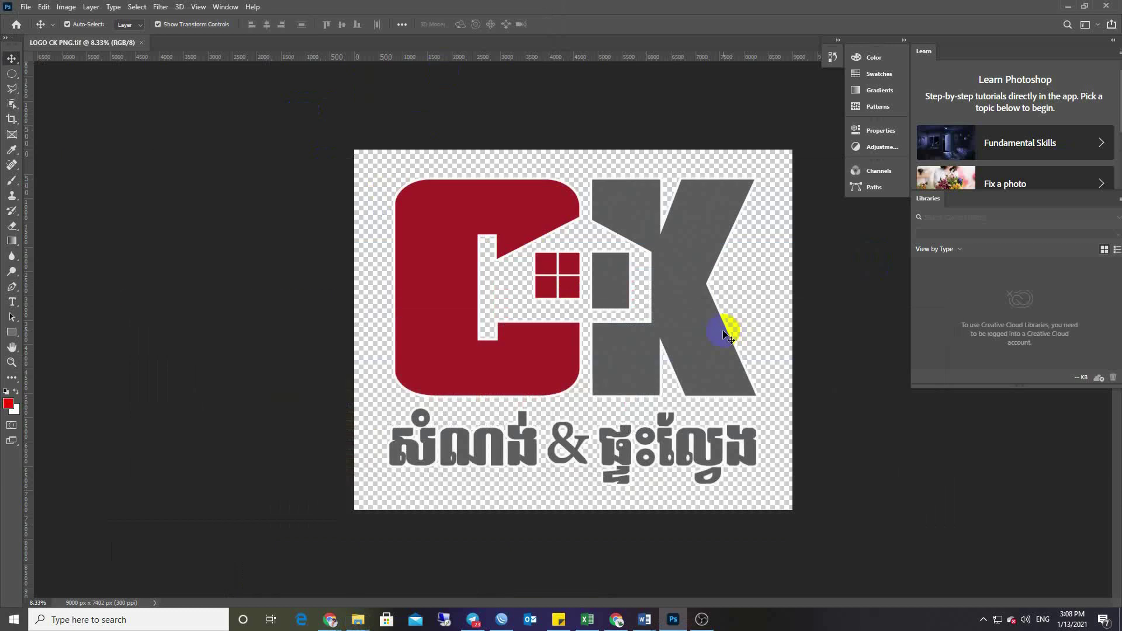
Switch to OBS and browse for the Logo source's image file in the CK Logo folder using the copied path
left_click(701, 619)
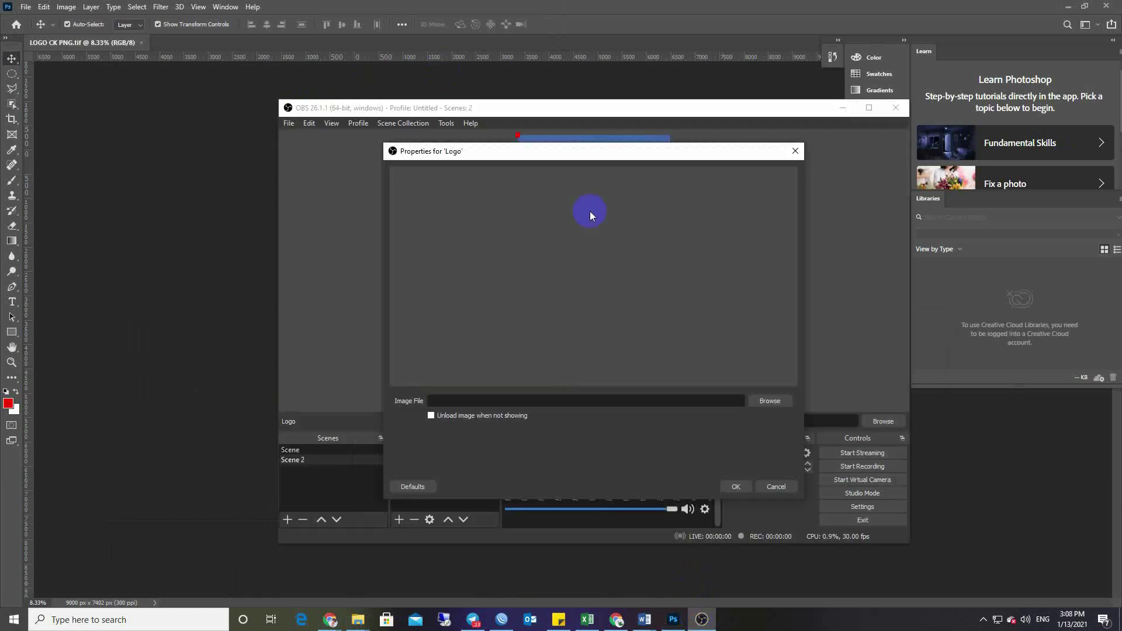
left_click(763, 401)
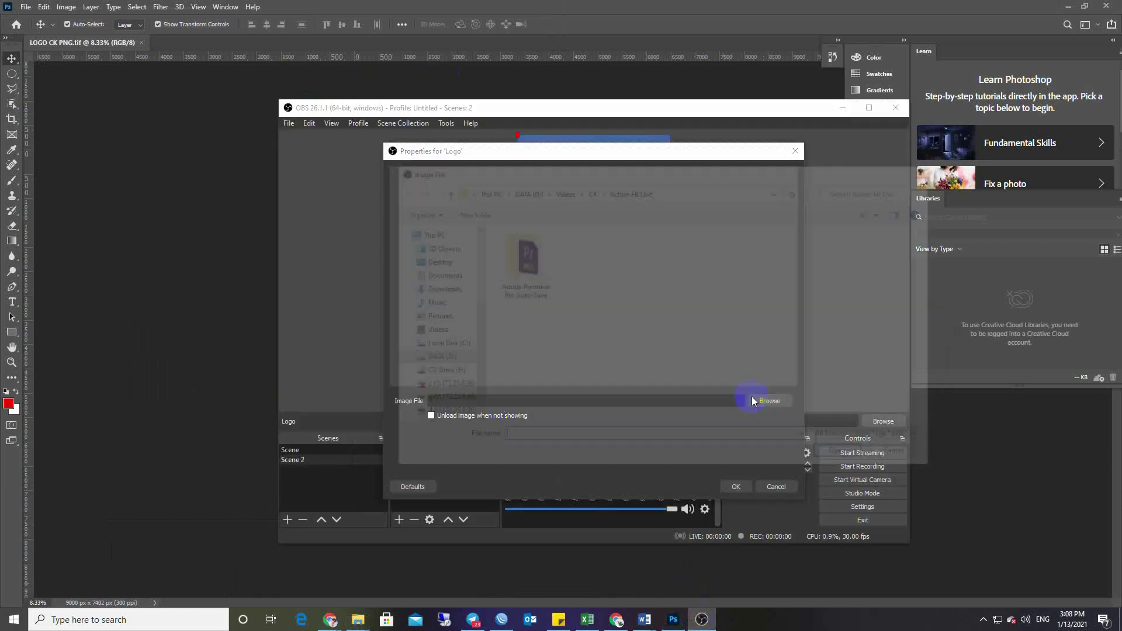
left_click(675, 193)
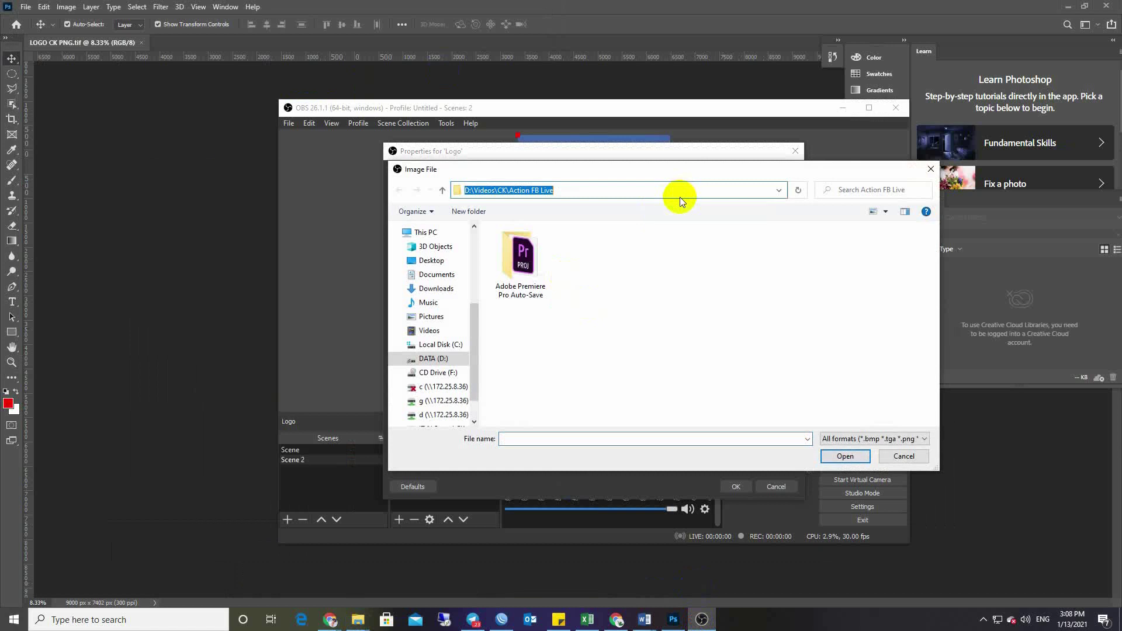
key("ctrl+v")
left_click(843, 455)
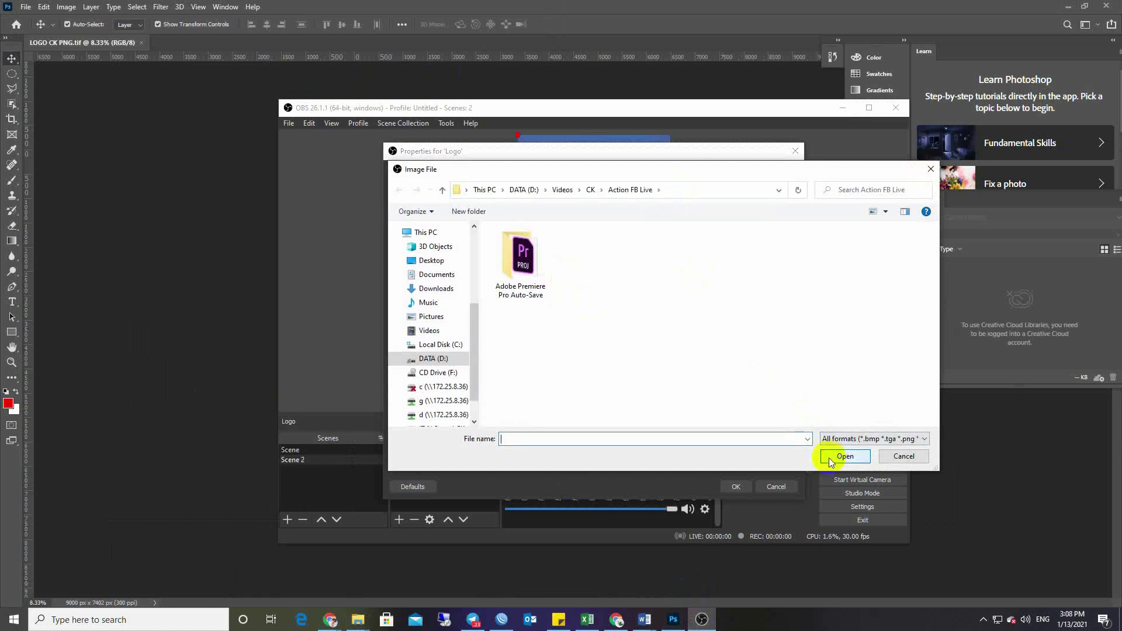
left_click(690, 190)
key("Escape")
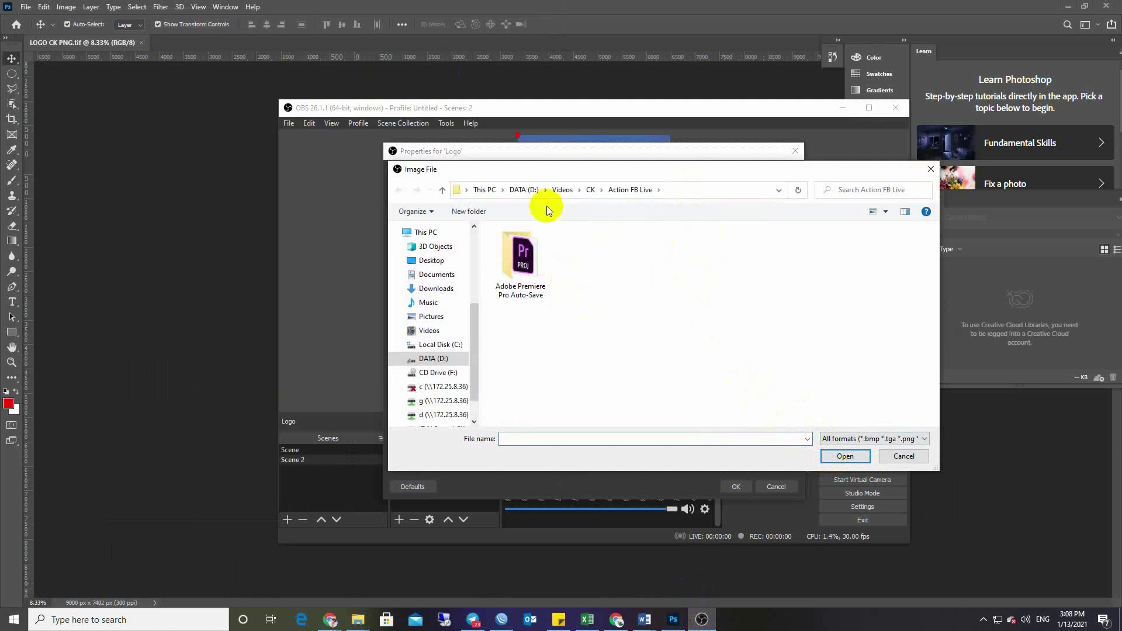
left_click(679, 190)
key("ctrl+v")
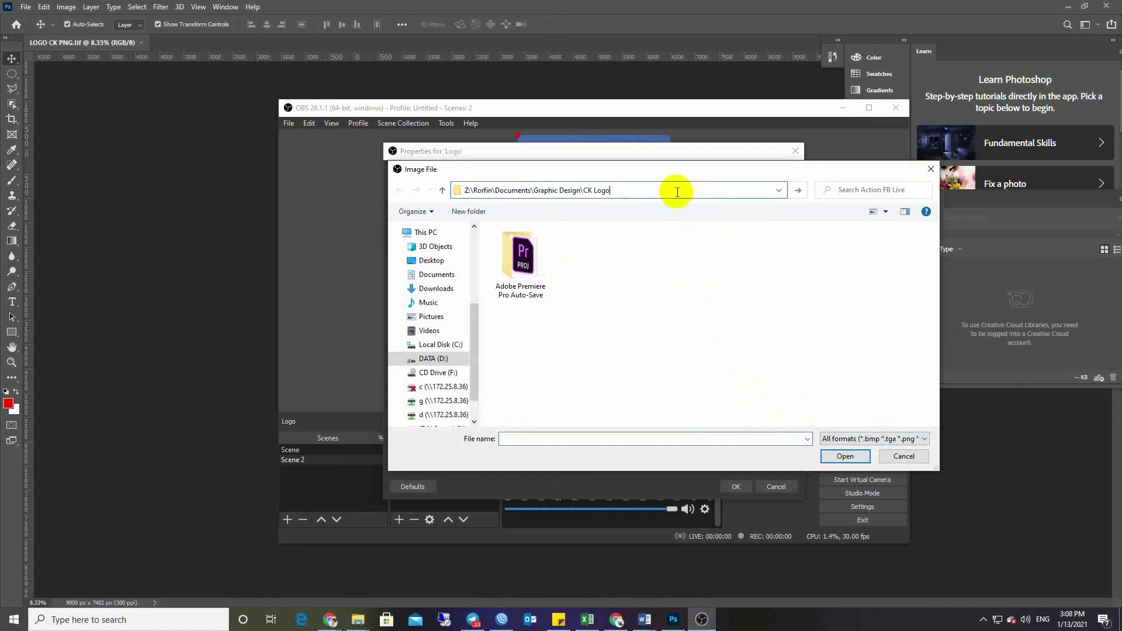
key("Return")
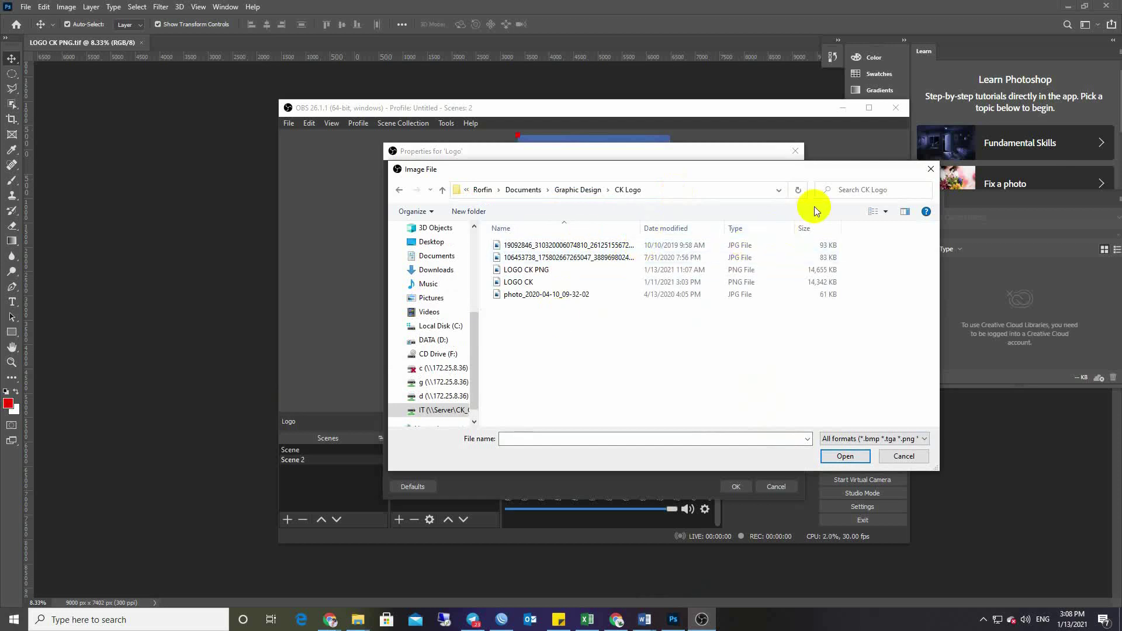
Show the files as thumbnails and load LOGO CK.png as the Logo source's image
left_click(885, 211)
left_click(919, 146)
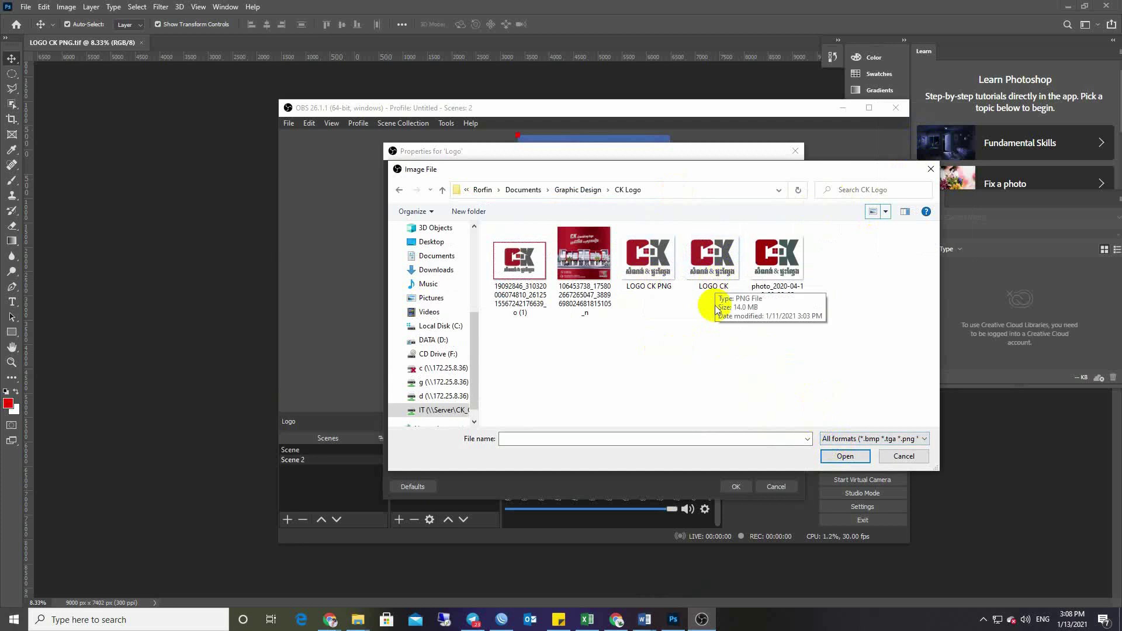
left_click(719, 280)
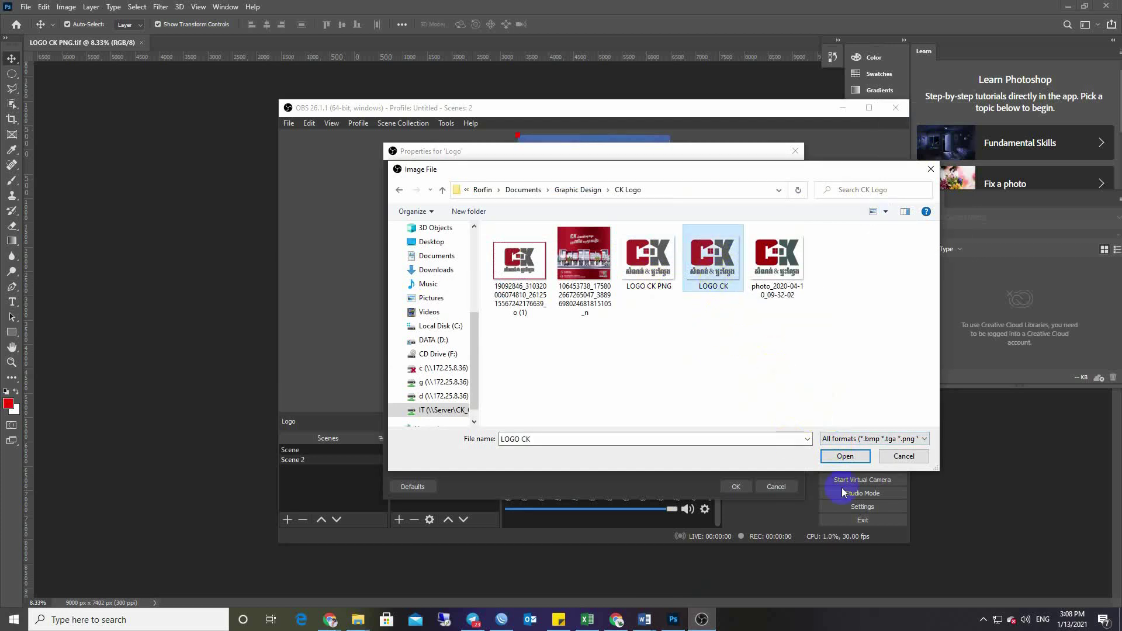
left_click(845, 455)
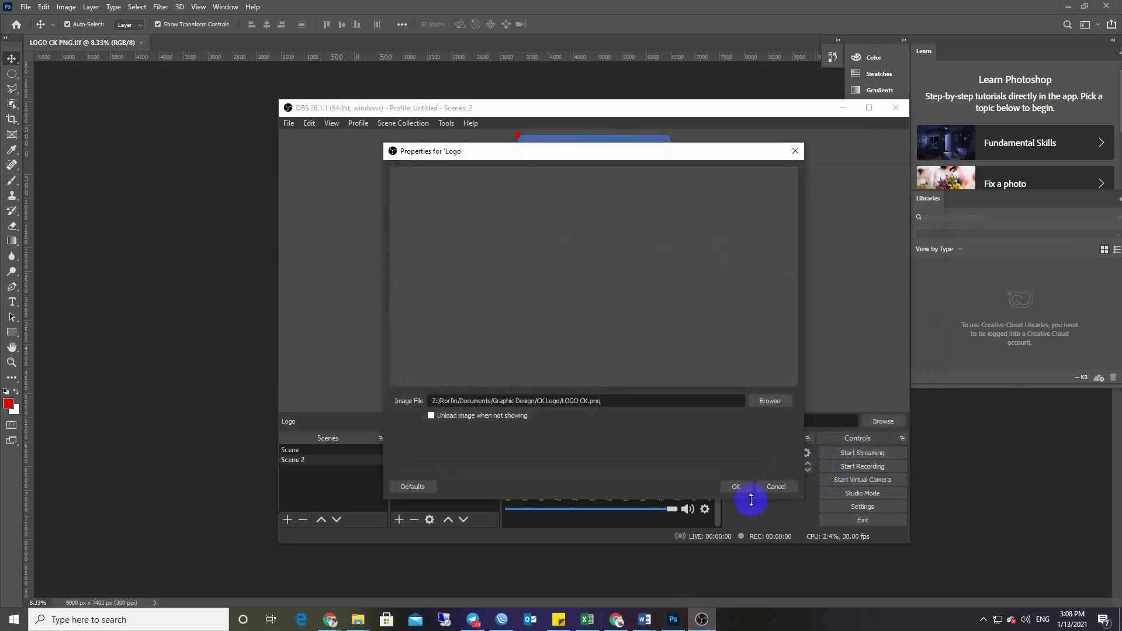
left_click(737, 488)
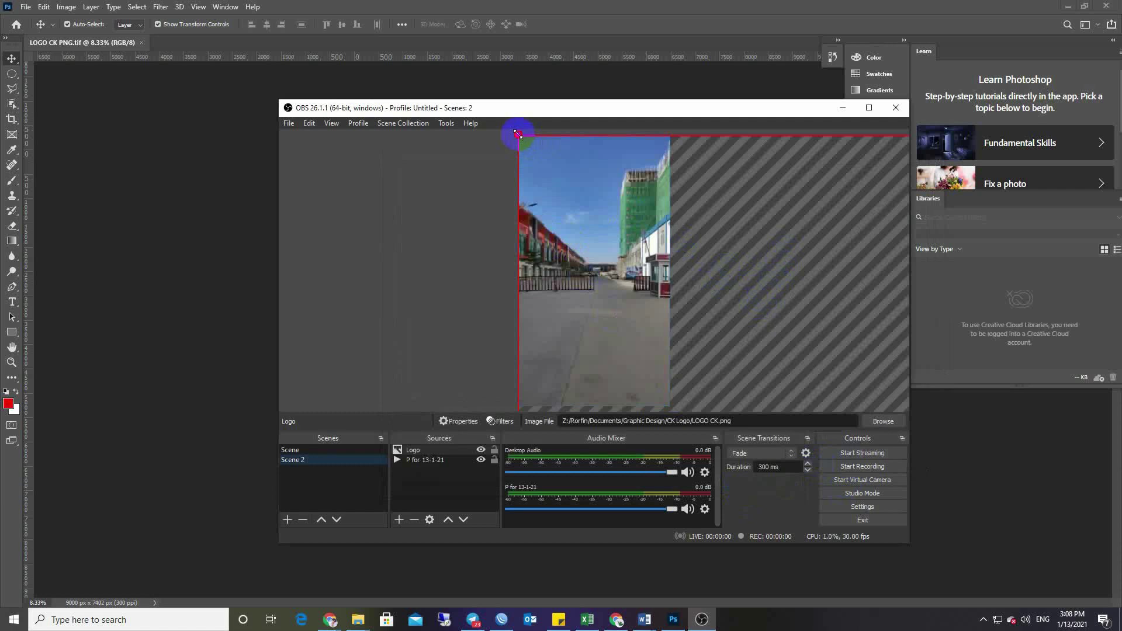
Scale the oversized logo down to a small overlay and place it in the upper-left area of the video
left_click_drag(517, 134, 462, 157)
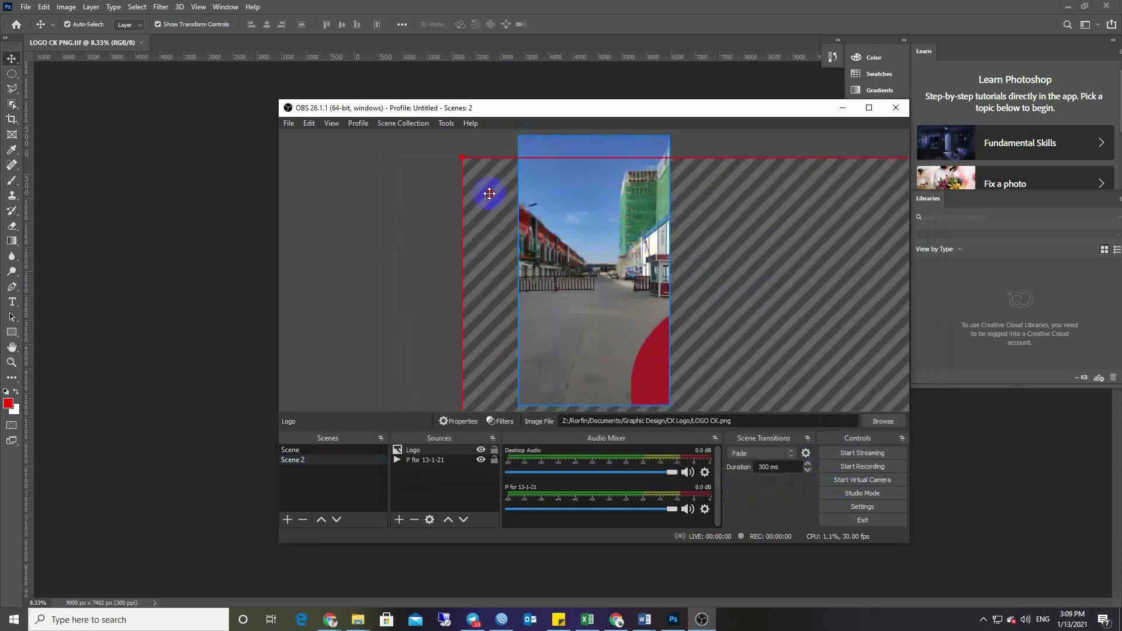
left_click_drag(489, 193, 517, 211)
left_click_drag(551, 262, 466, 176)
left_click_drag(486, 214, 450, 187)
left_click_drag(411, 136, 565, 262)
left_click_drag(701, 259, 573, 162)
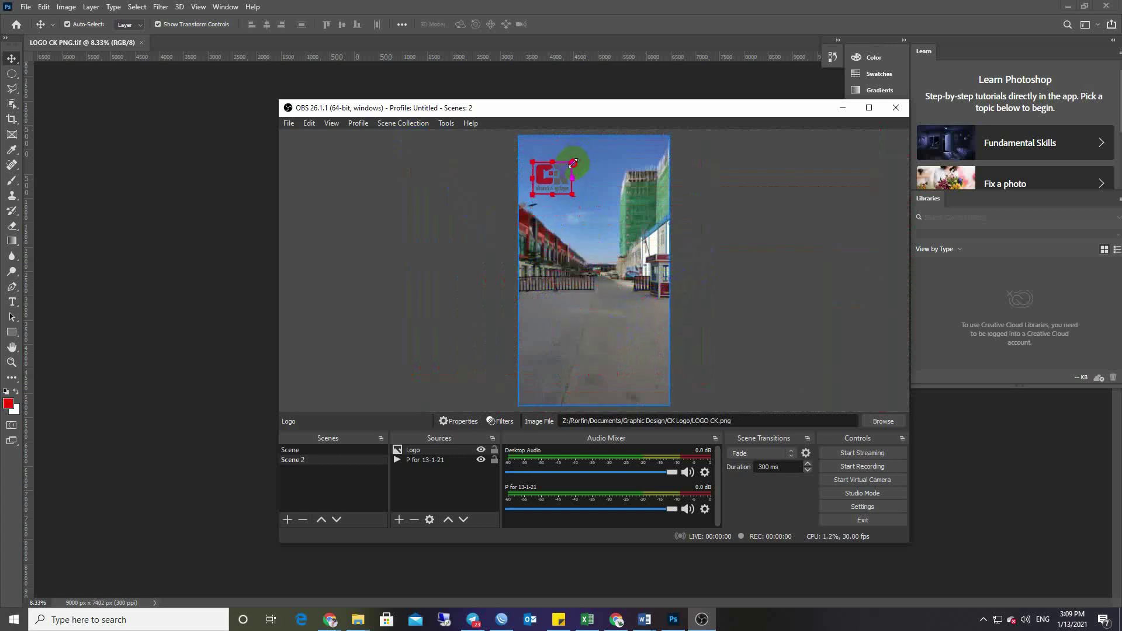
left_click_drag(532, 194, 572, 189)
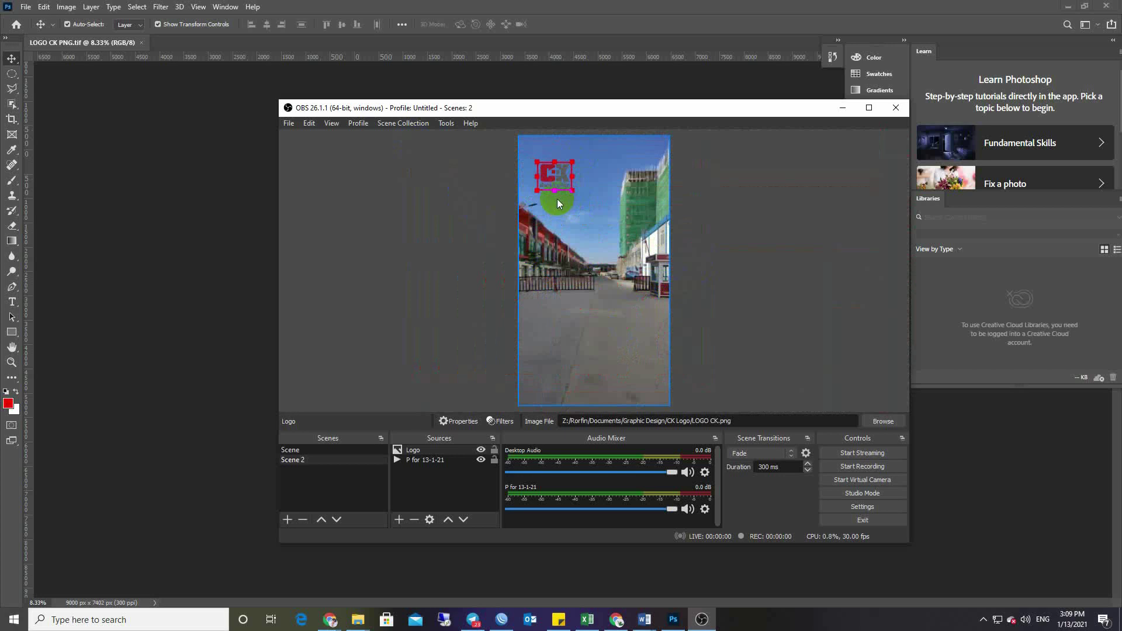
Switch to the CK Logo folder and preview the LOGO CK PNG image, closing the viewer when done
left_click(673, 619)
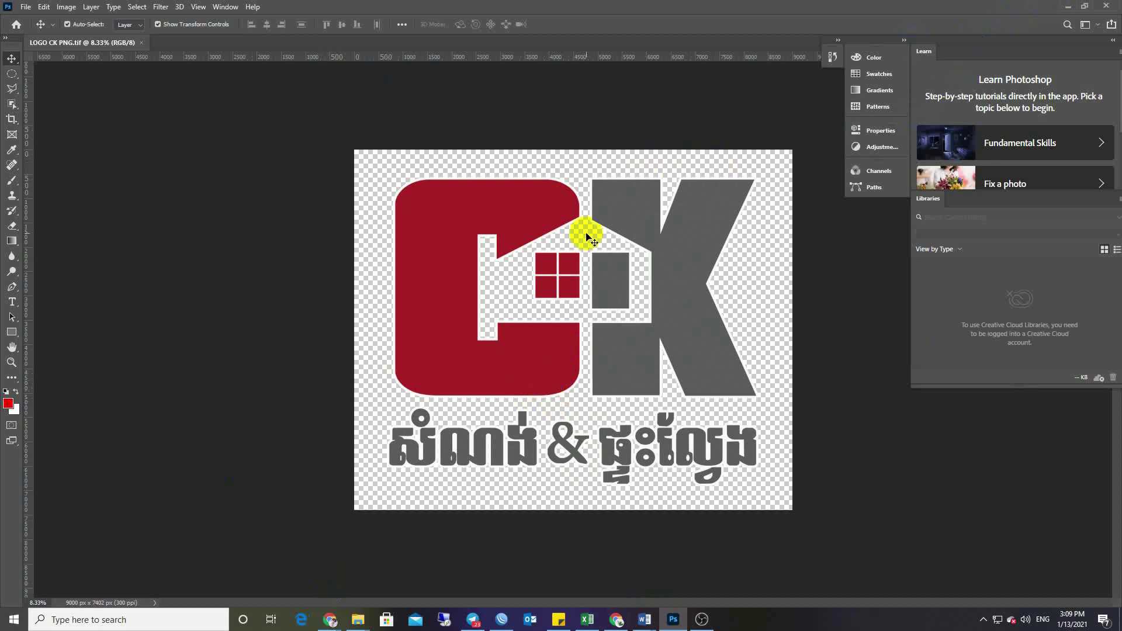
mouse_move(364, 619)
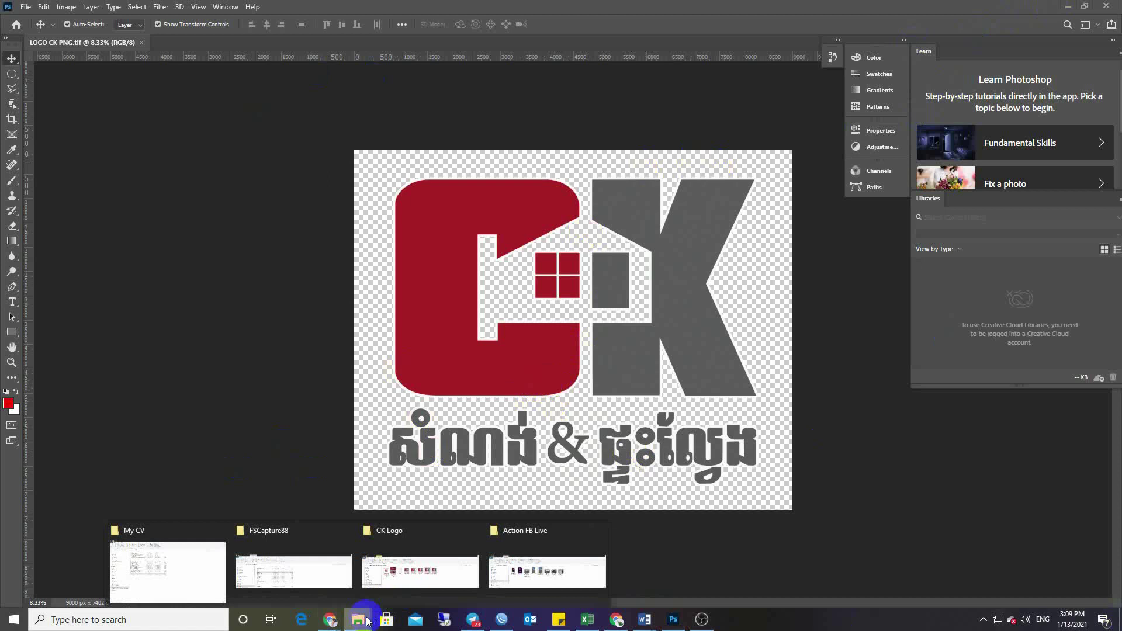
left_click(439, 566)
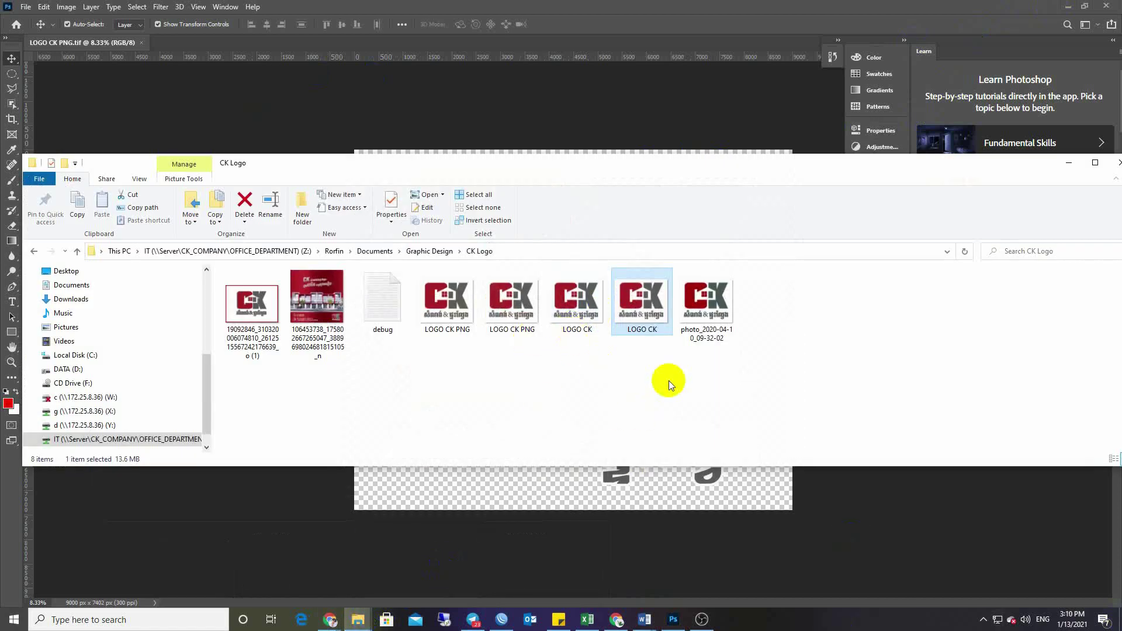
left_click(510, 325)
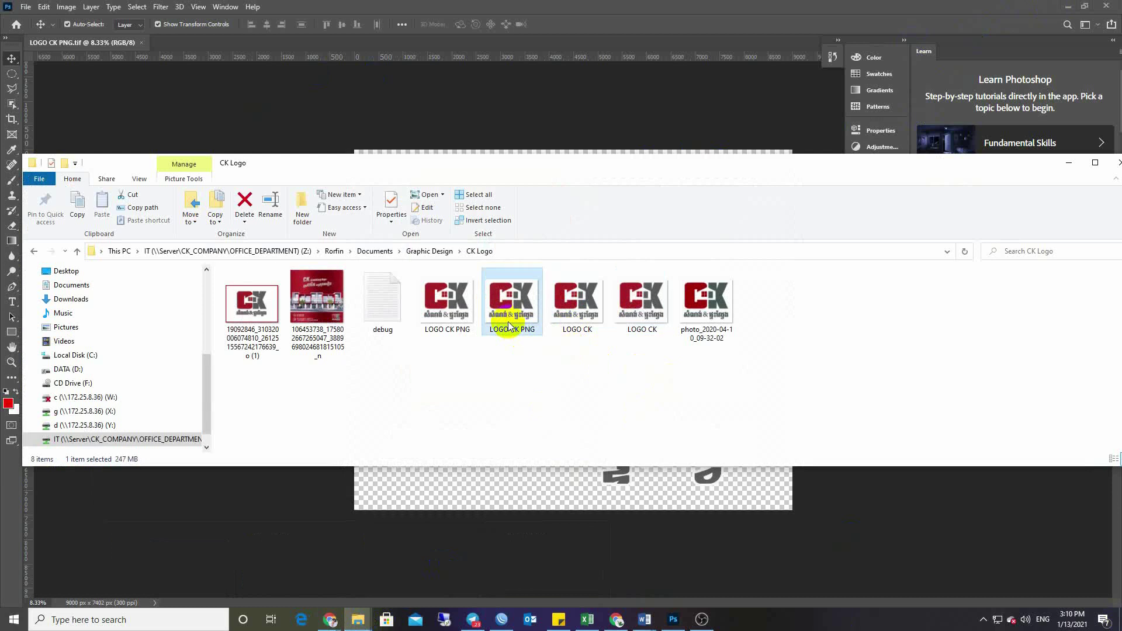
double_click(508, 326)
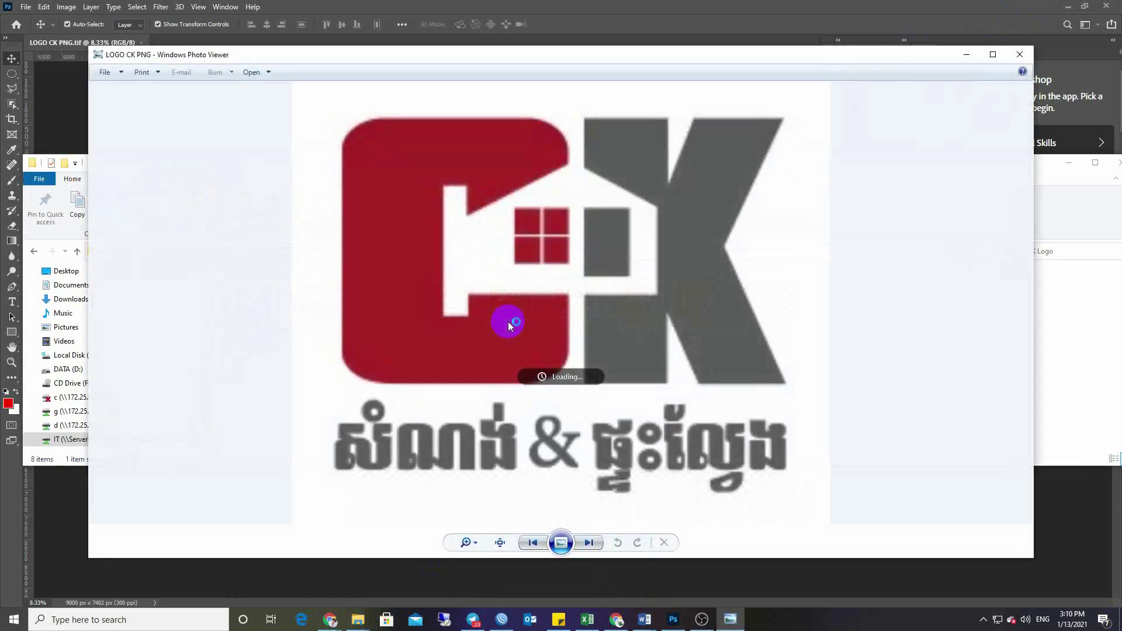
left_click(1019, 54)
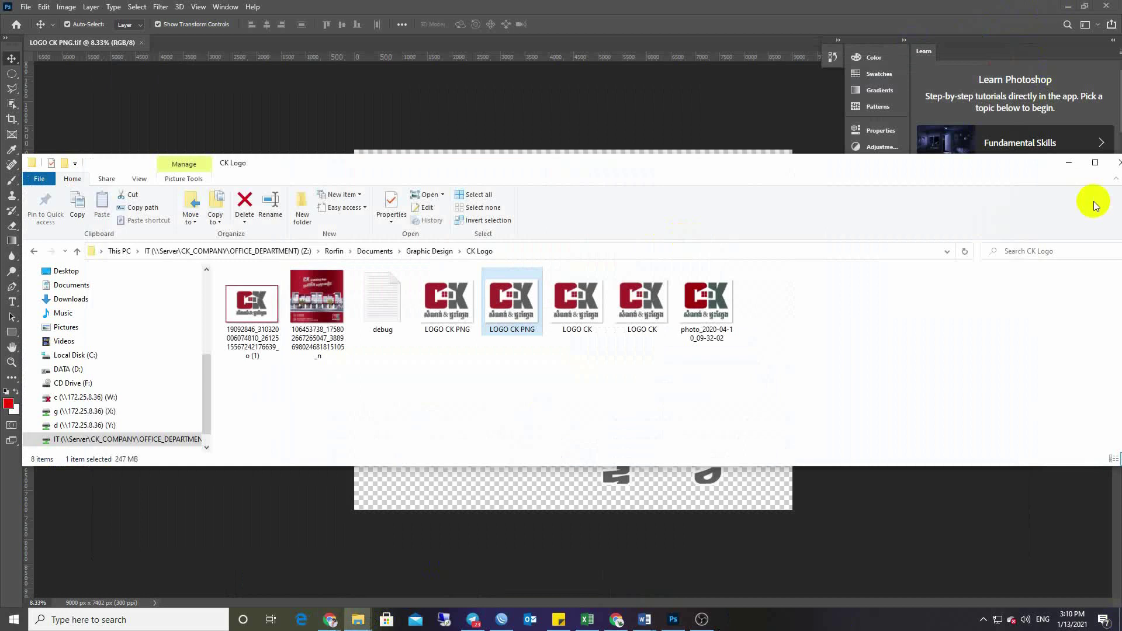
Close the CK Logo folder, inspect the logo layer in Photoshop, and return to a maximized OBS window
left_click(1117, 162)
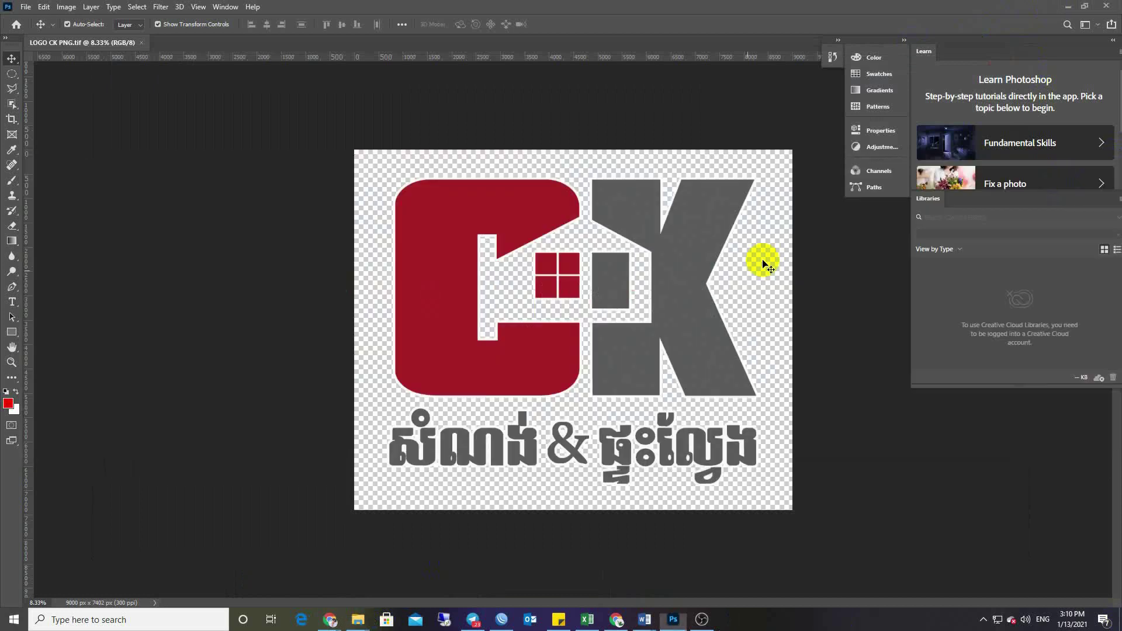
left_click(618, 298)
left_click(477, 257)
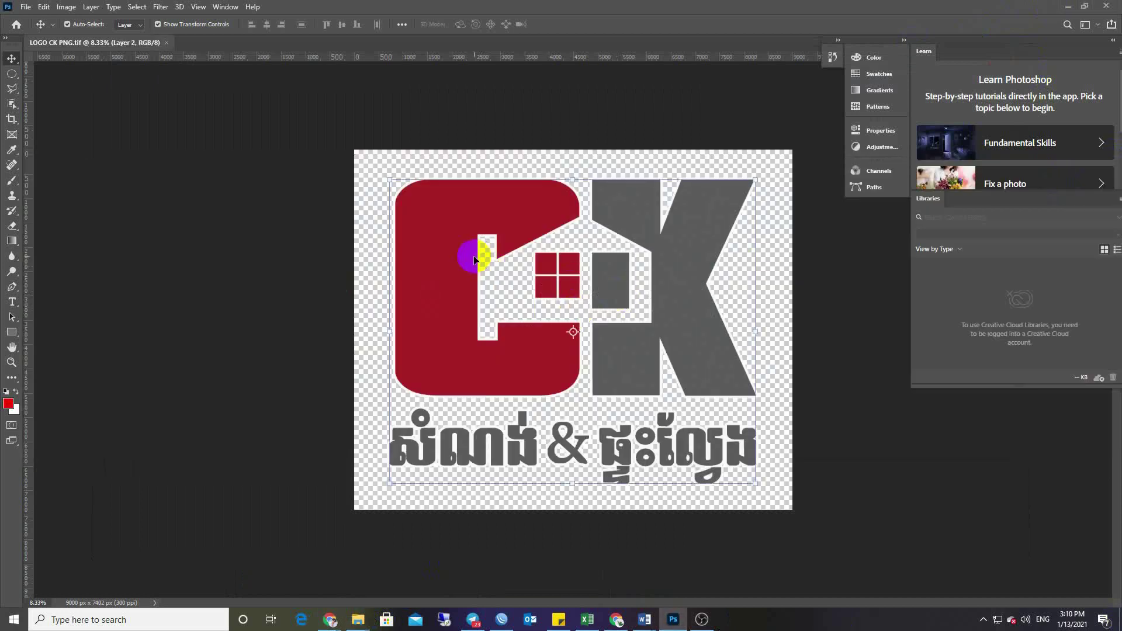
left_click(1058, 22)
left_click(1064, 7)
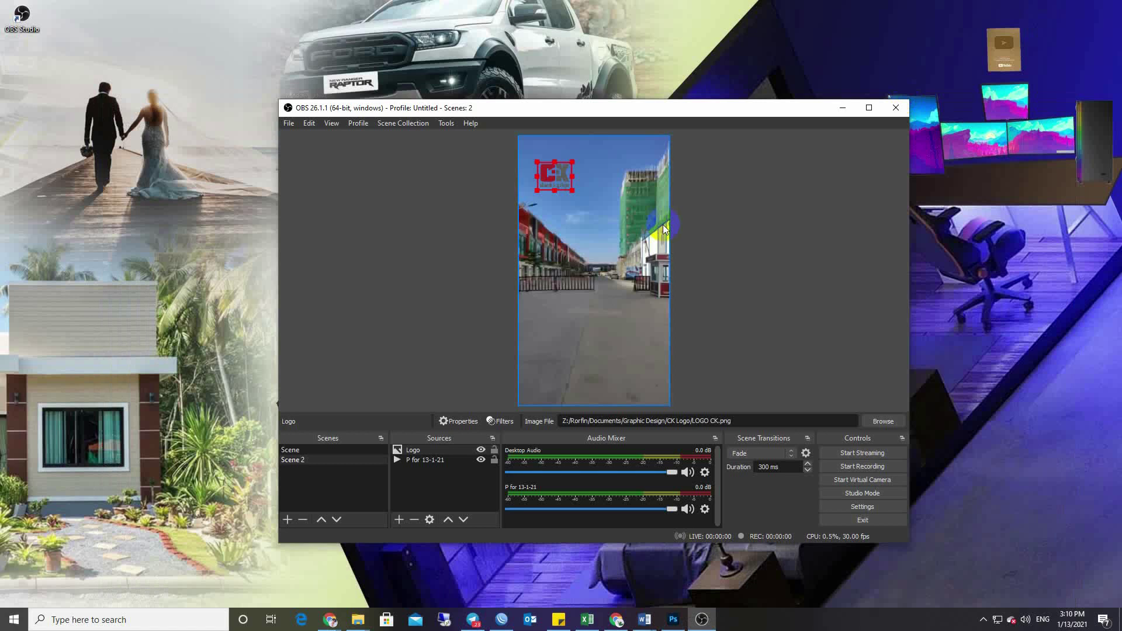
left_click(862, 110)
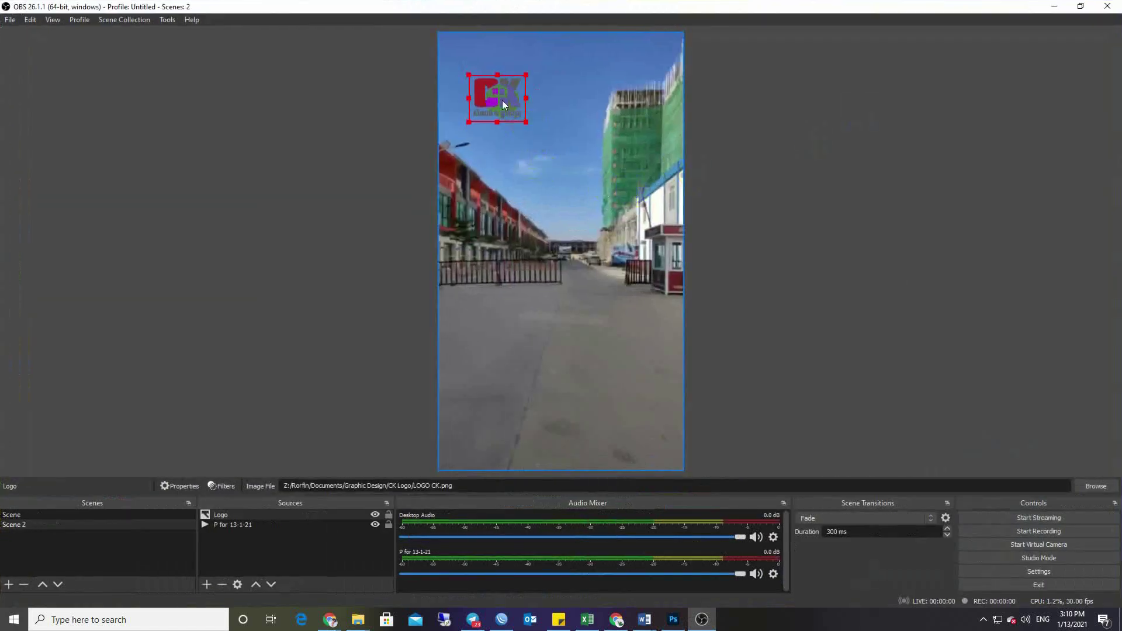
Remove the P for 13-1-21 video source from Scene 2
left_click(529, 110)
left_click(514, 110)
key("Delete")
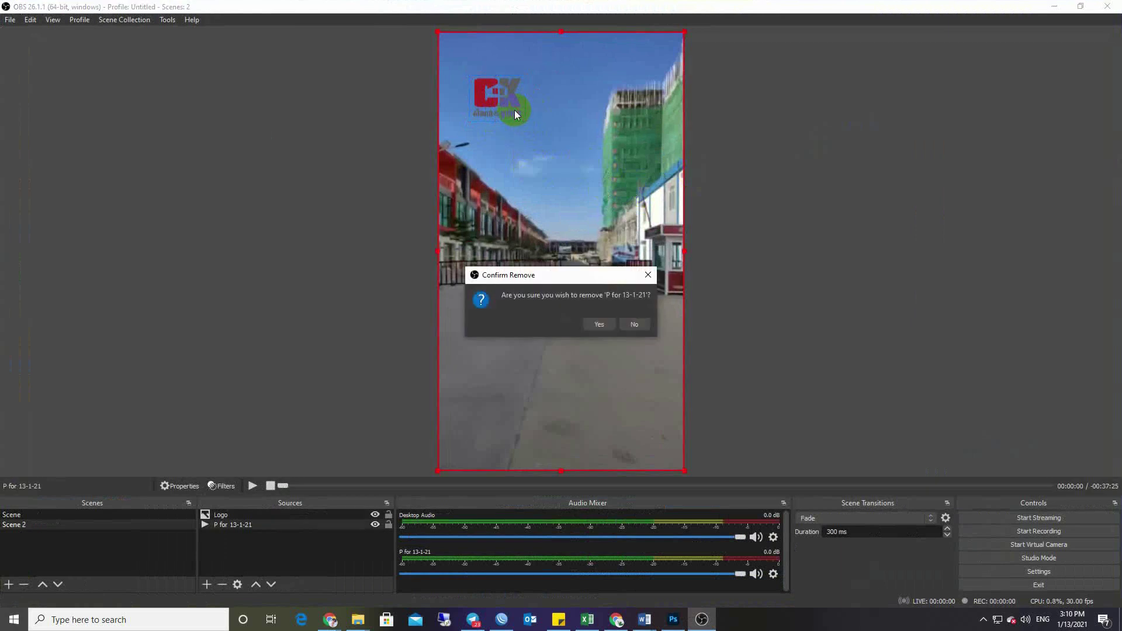
left_click(606, 325)
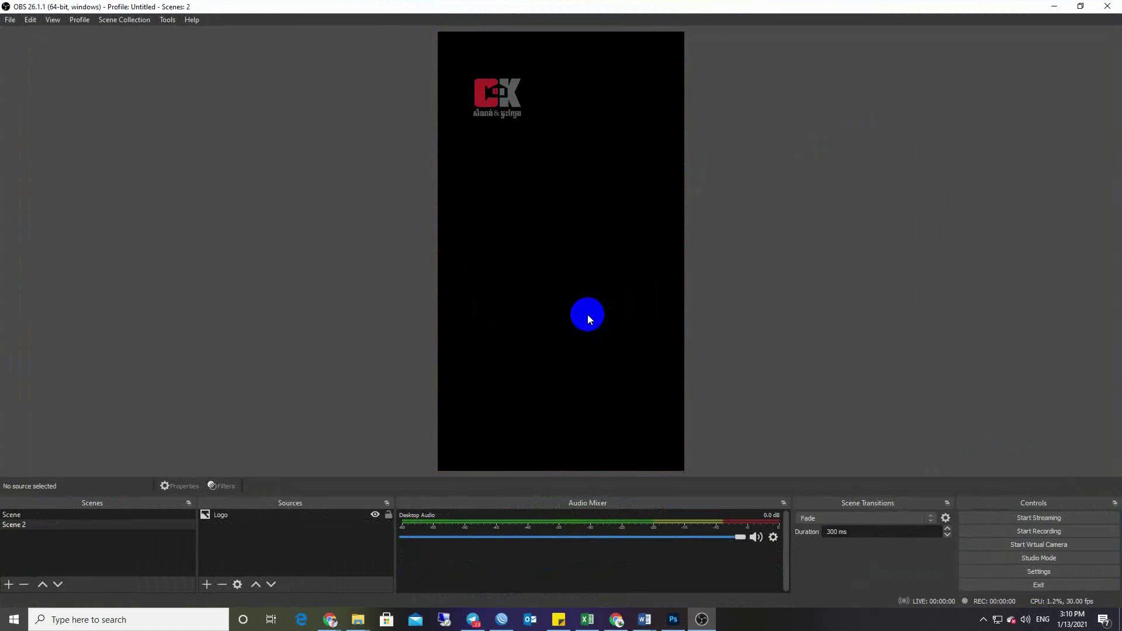
left_click(502, 100)
left_click(518, 218)
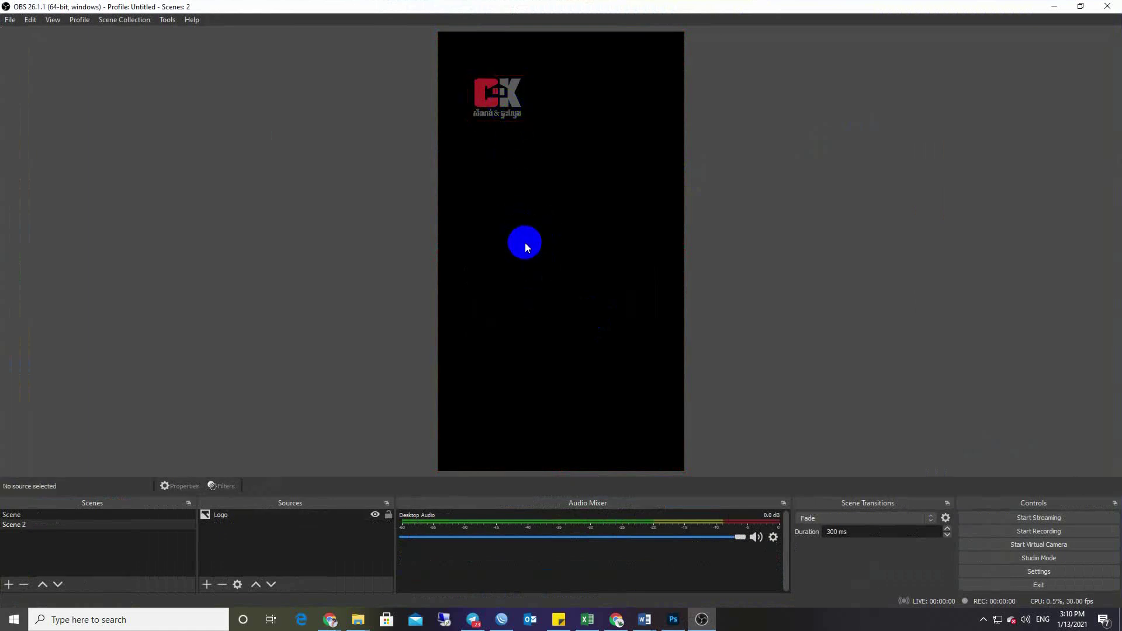
Add a new Media Source with the default name to Scene 2 and browse for its local file
left_click(277, 517)
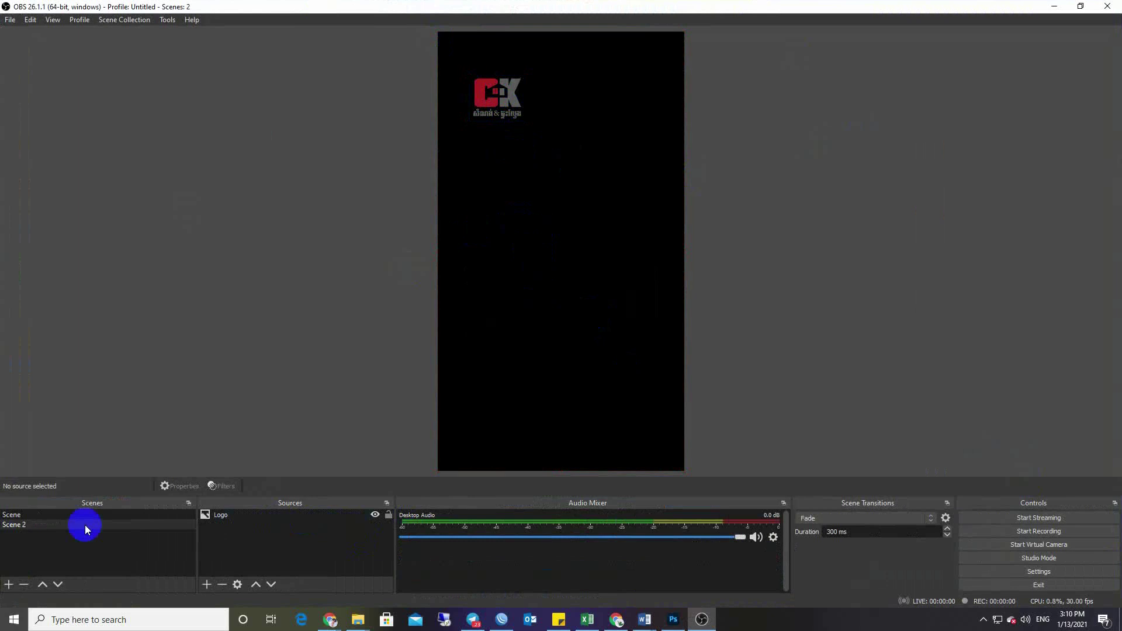
left_click(207, 585)
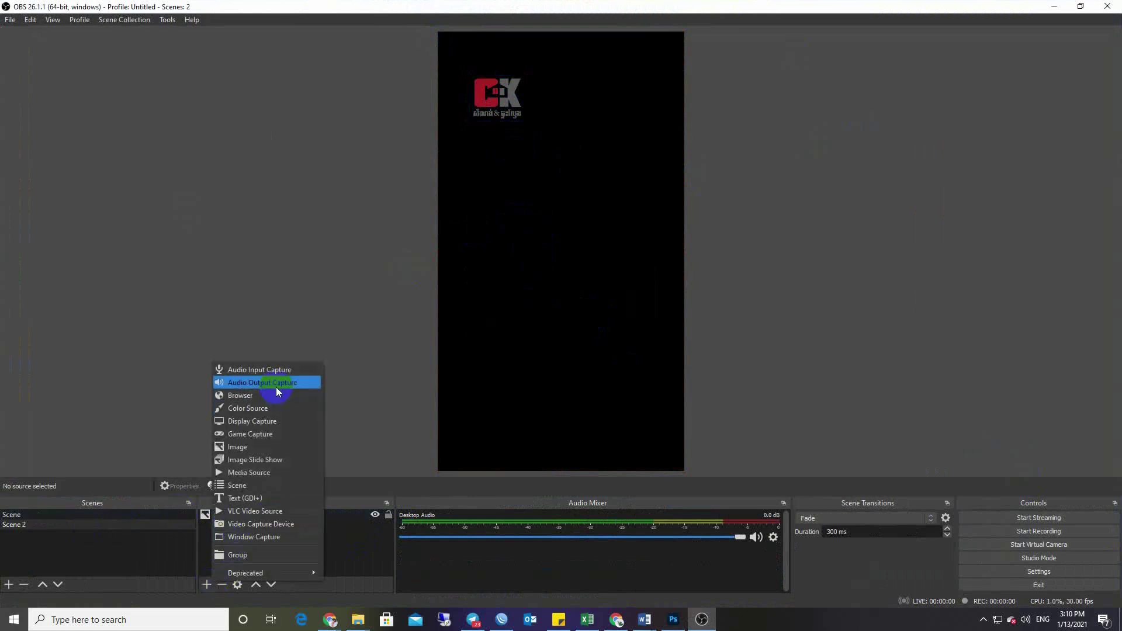
left_click(239, 472)
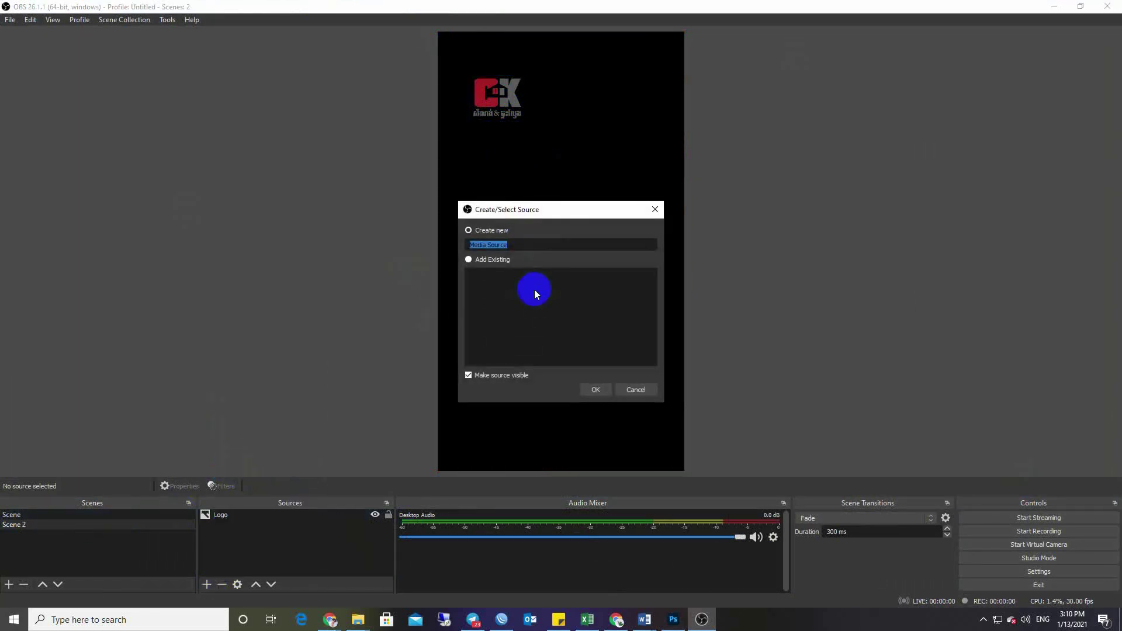
left_click(593, 389)
left_click(738, 381)
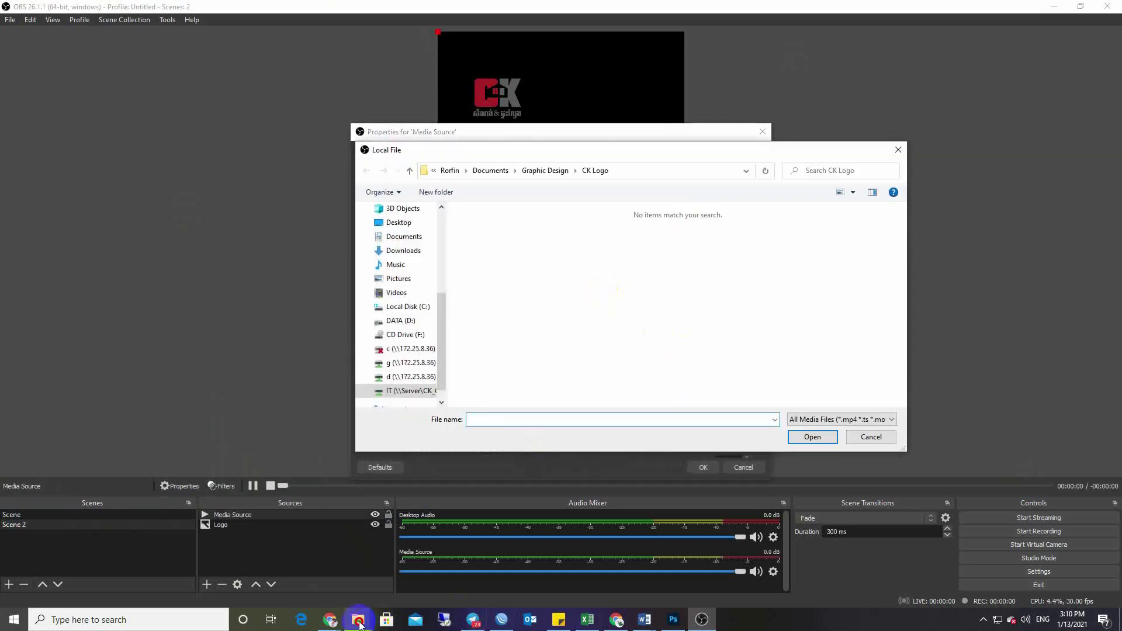
Switch to the Action FB Live folder in File Explorer and copy its path
mouse_move(358, 619)
left_click(438, 581)
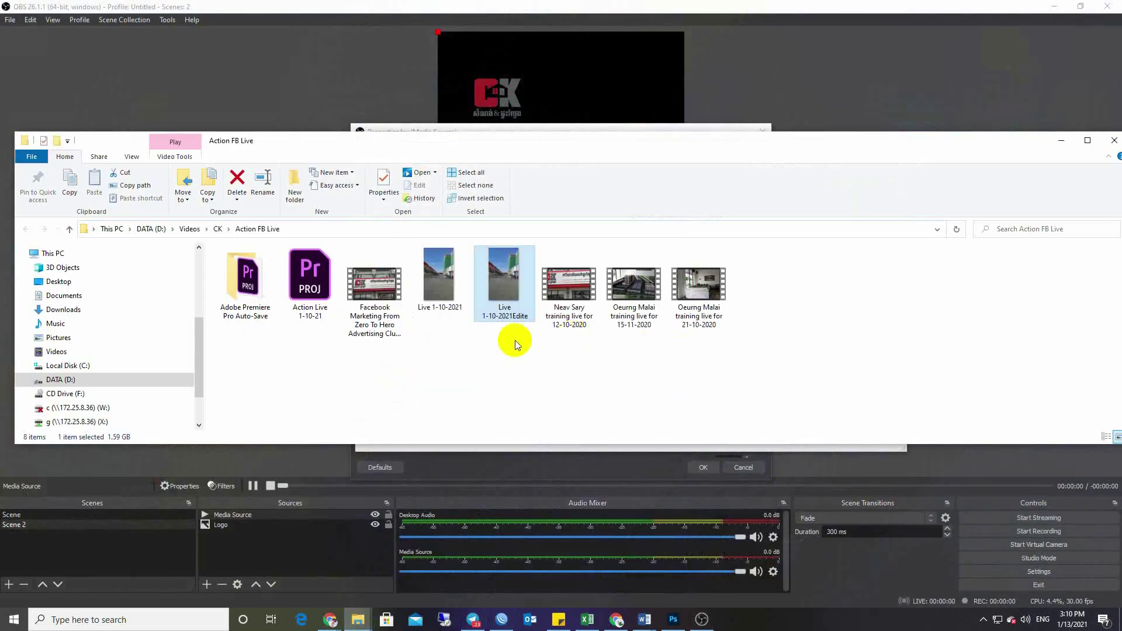
left_click(512, 322)
left_click(648, 232)
key("ctrl+c")
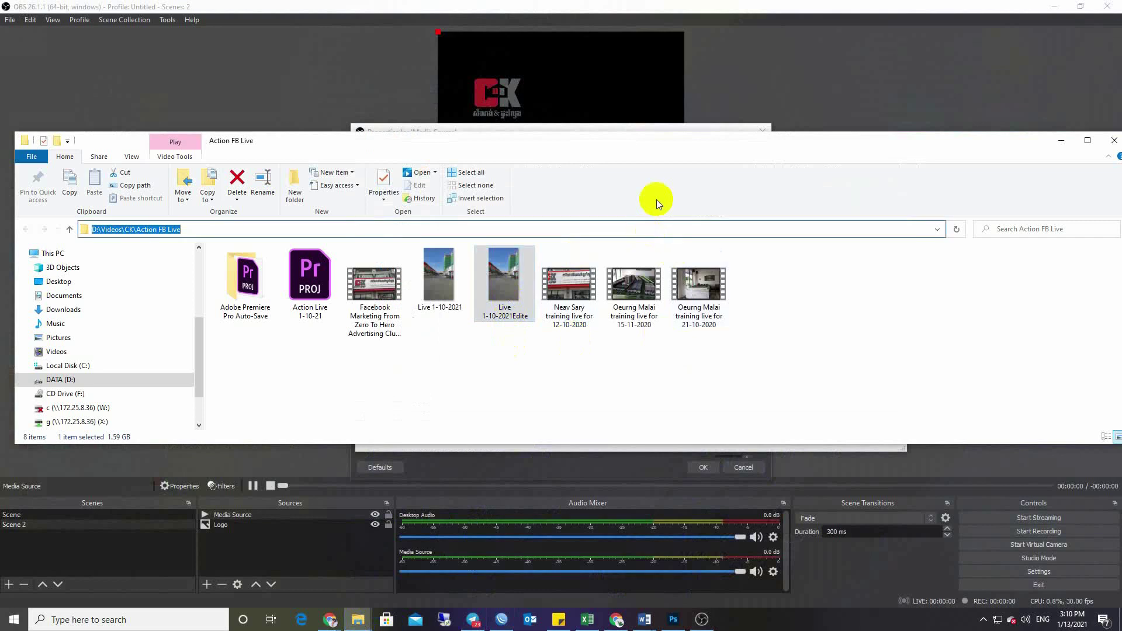
Return to OBS and load Live 1-10-2021Edite from D:\Videos\CK\Action FB Live as the Media Source's video
left_click(568, 126)
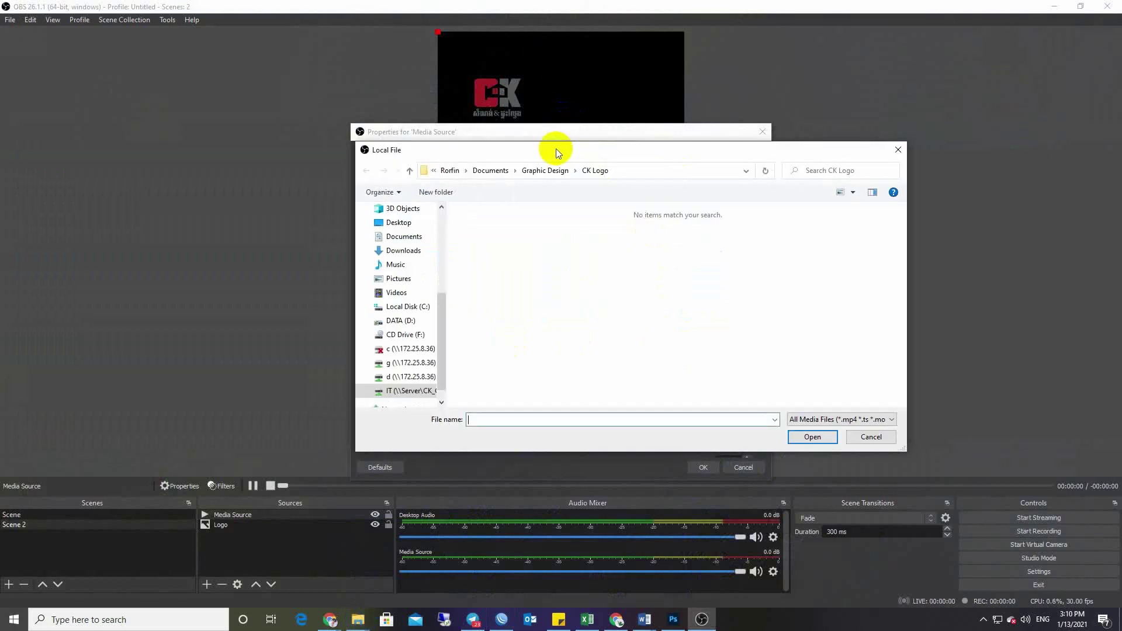
left_click(619, 169)
key("ctrl+v")
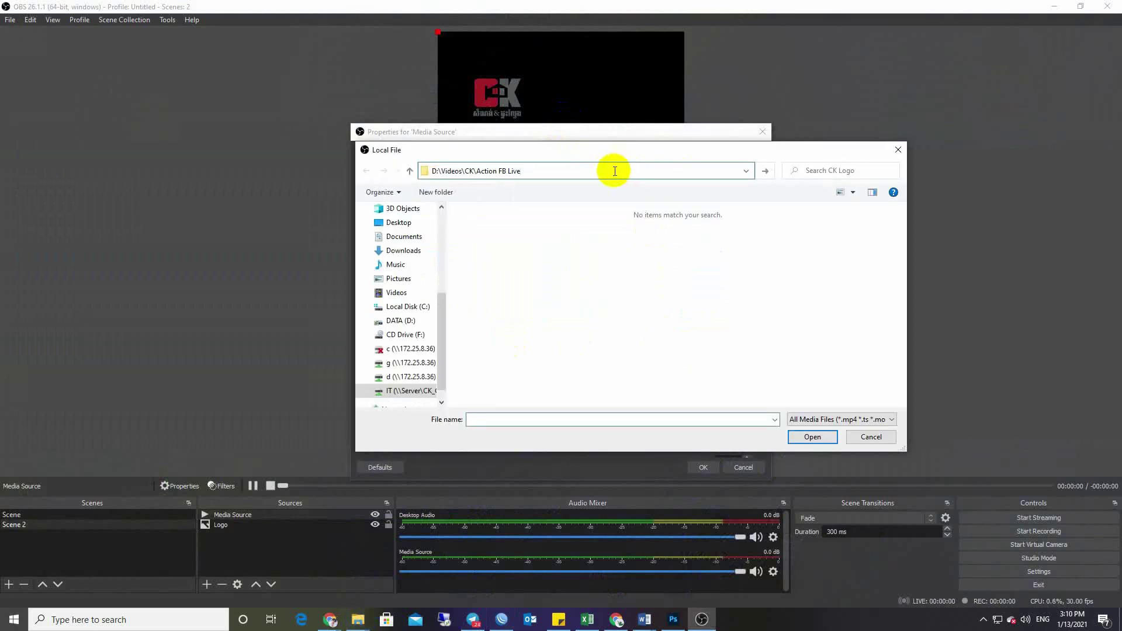
key("Return")
left_click(679, 257)
left_click(805, 435)
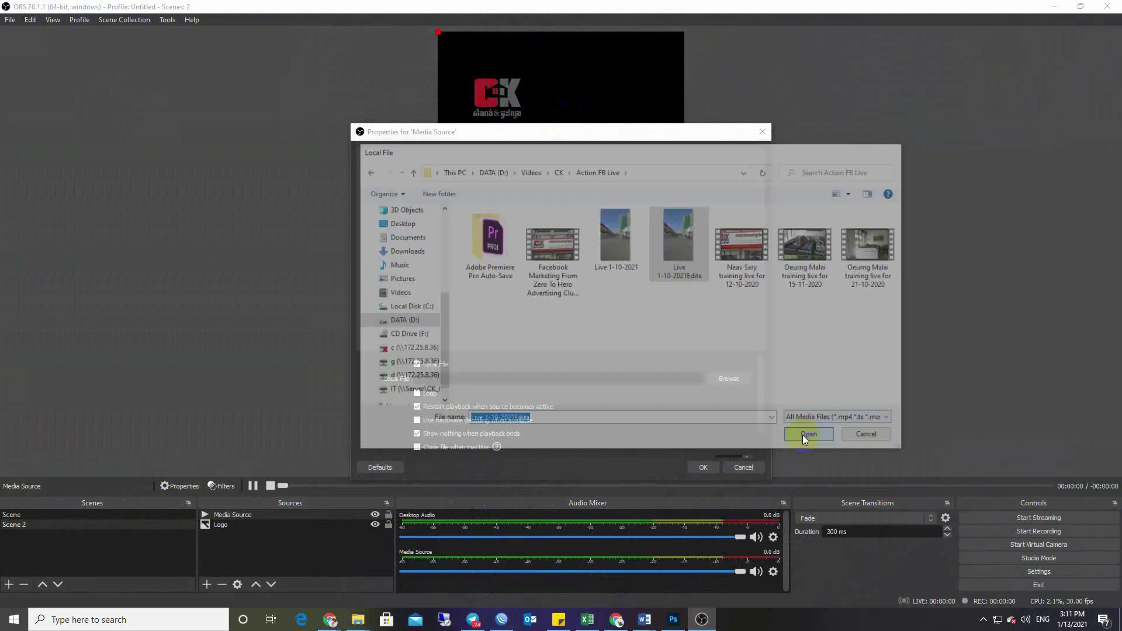
left_click(702, 466)
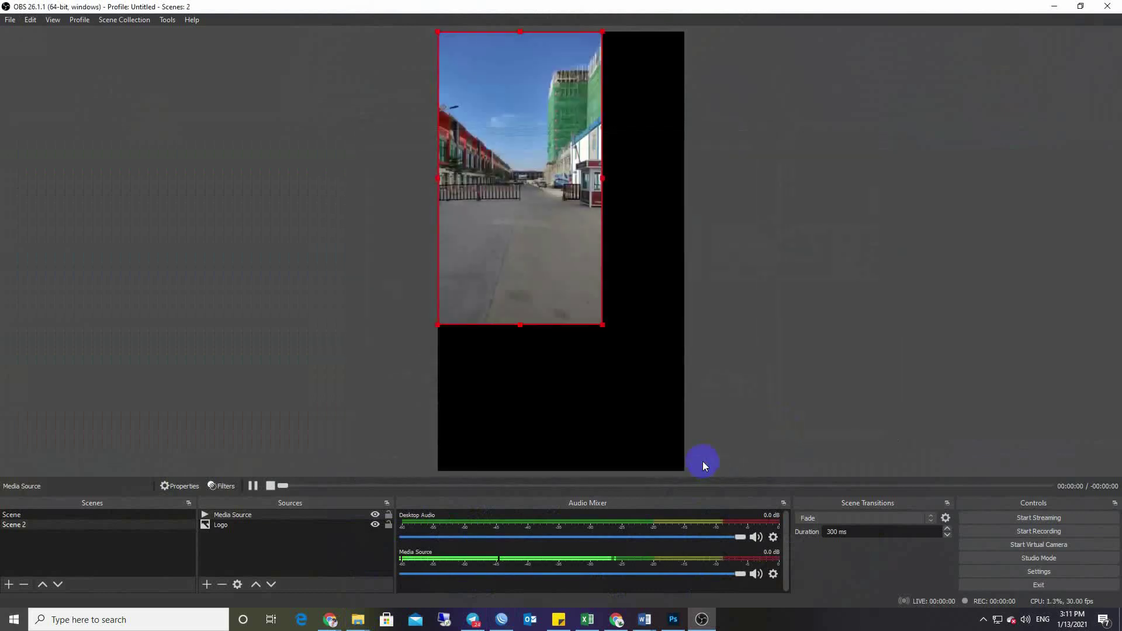
Scale the Media Source video to fill the canvas and place it below the Logo source in the source order
left_click(602, 336)
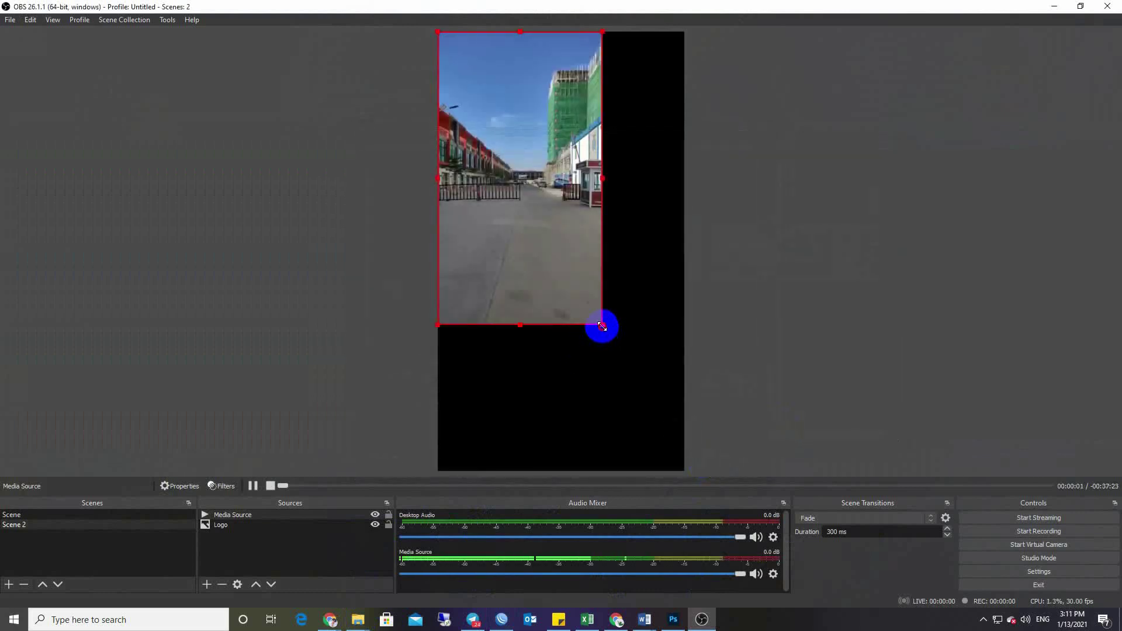
left_click_drag(602, 326, 677, 468)
mouse_move(244, 524)
left_mouse_down()
mouse_move(228, 526)
mouse_move(250, 509)
mouse_move(246, 527)
left_mouse_up()
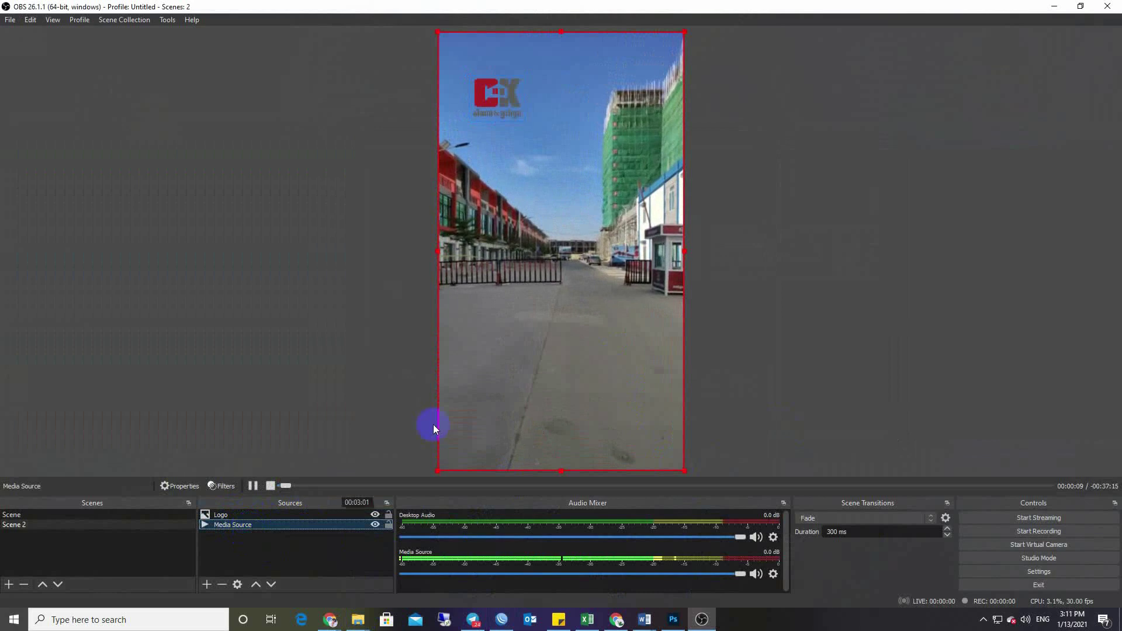
left_click(504, 101)
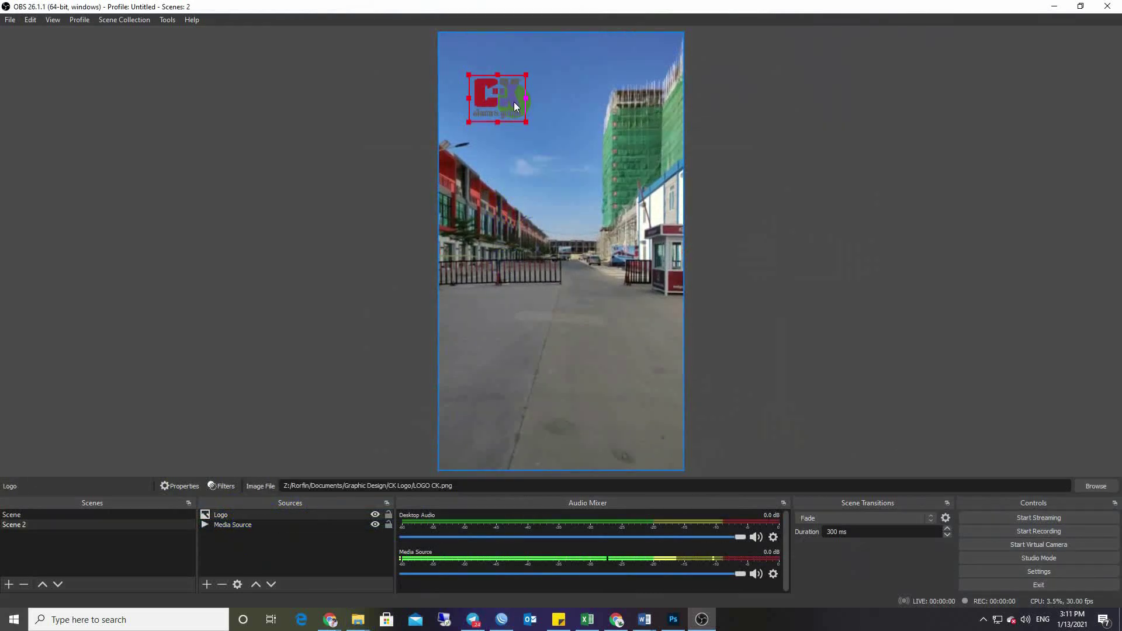
Remove the Logo source from Scene 2
left_click(229, 524)
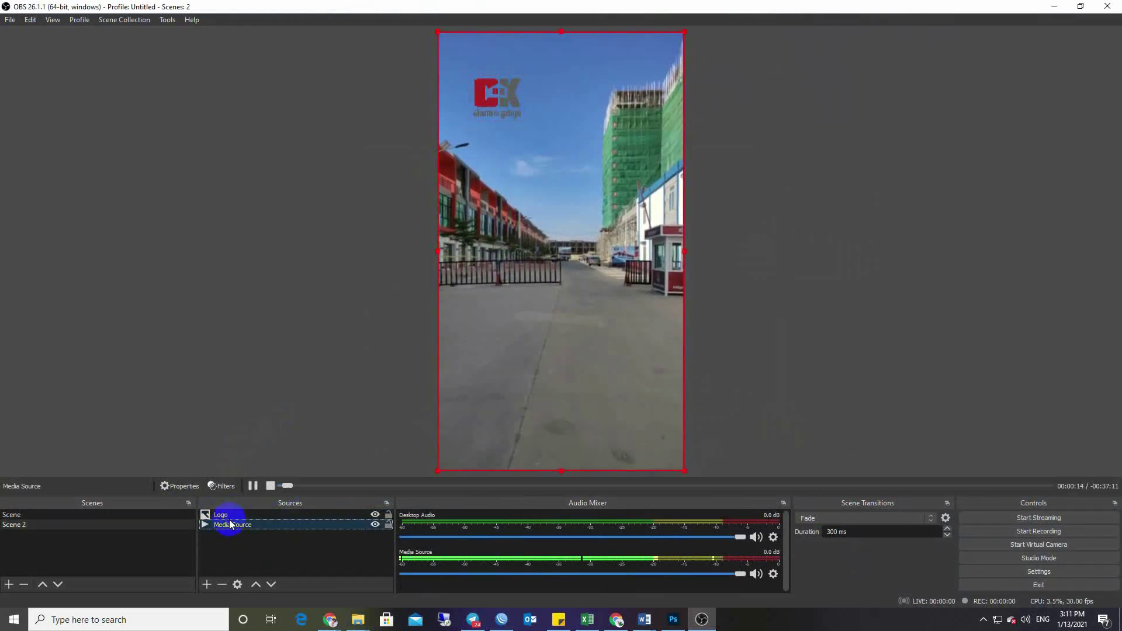
left_click(226, 516)
key("Delete")
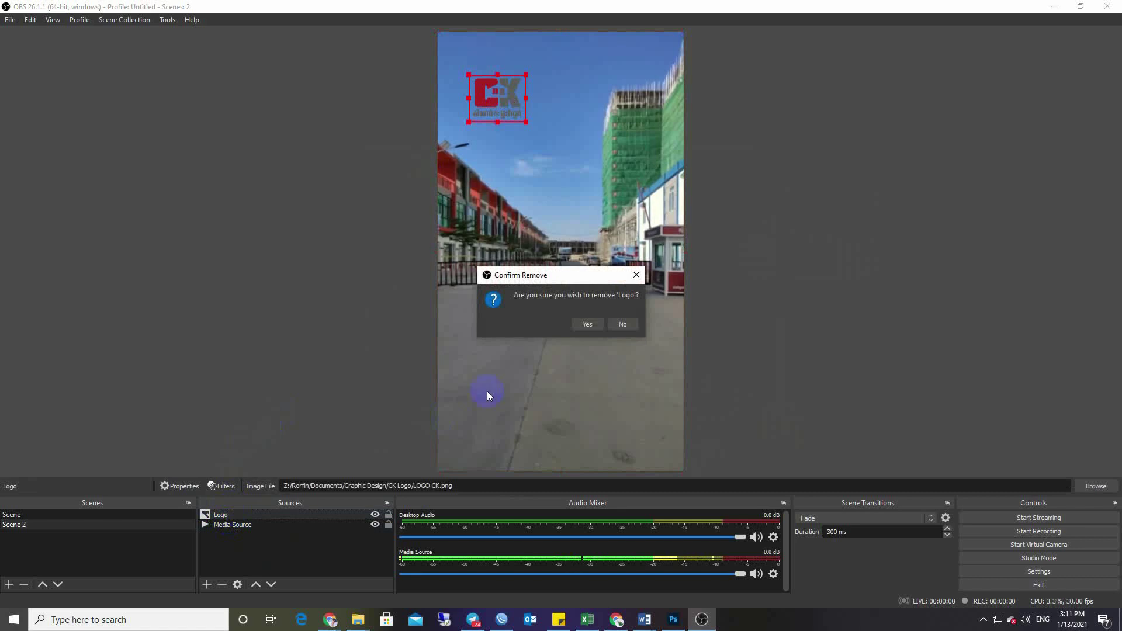
left_click(584, 323)
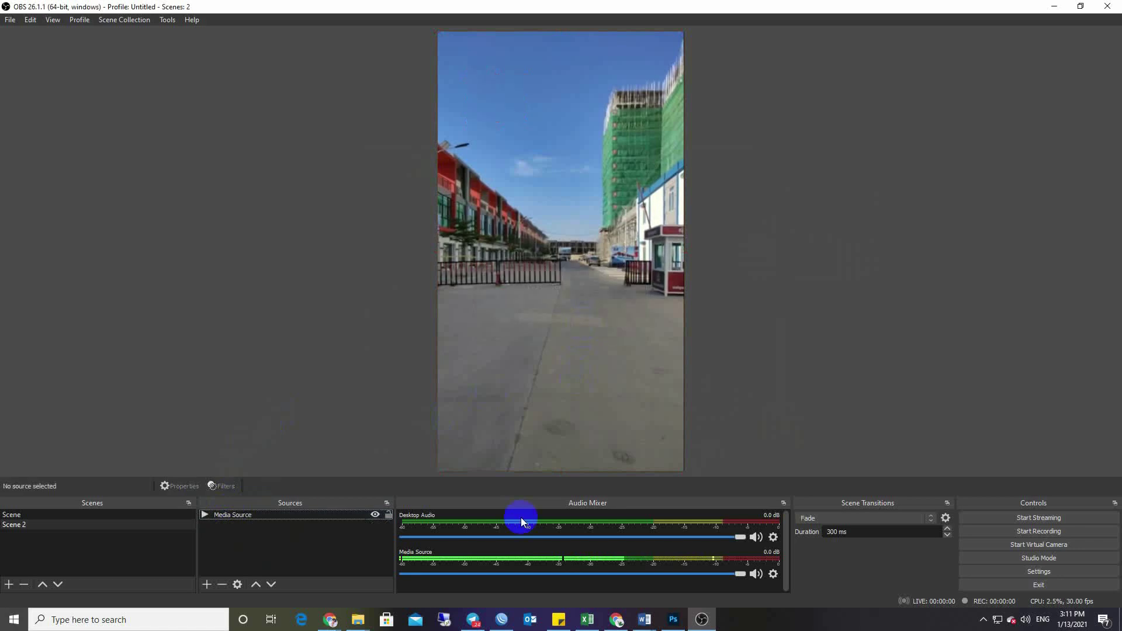
Switch to Photoshop, show the layers, and set the Stroke effect size of the logo's Layer 2 to 80 px
left_click(673, 620)
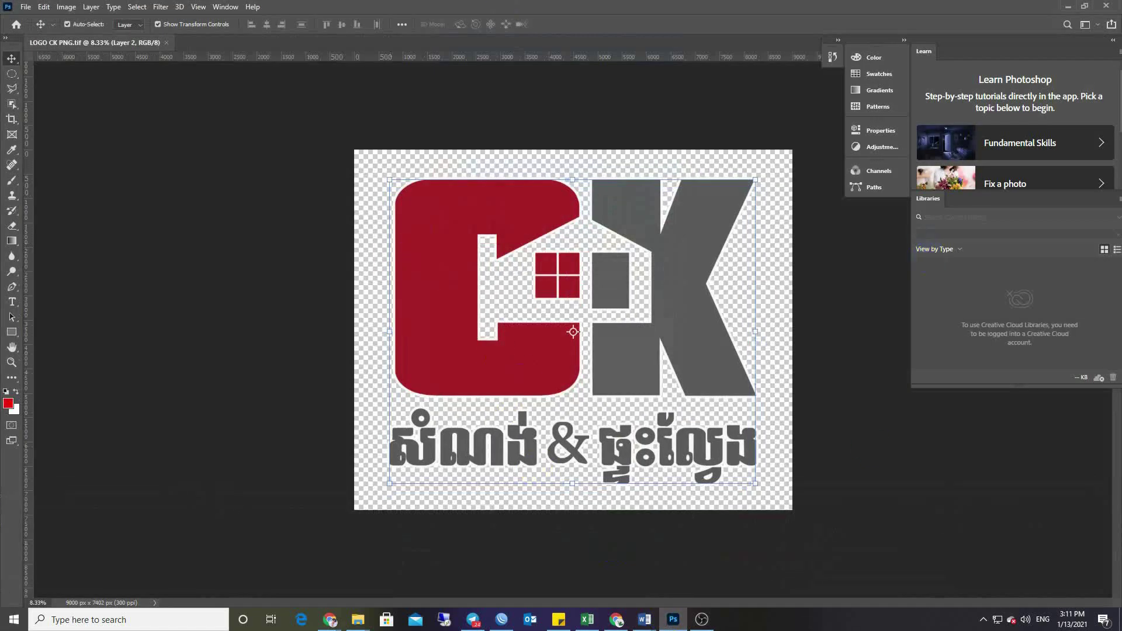
key("F7")
left_click_drag(153, 267, 193, 235)
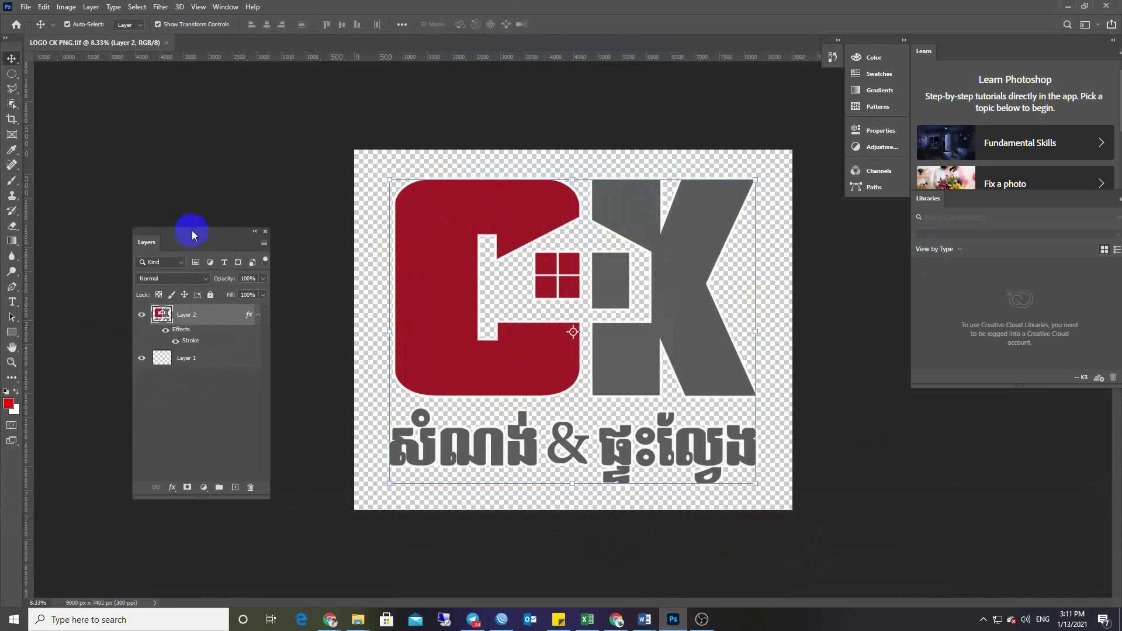
double_click(191, 341)
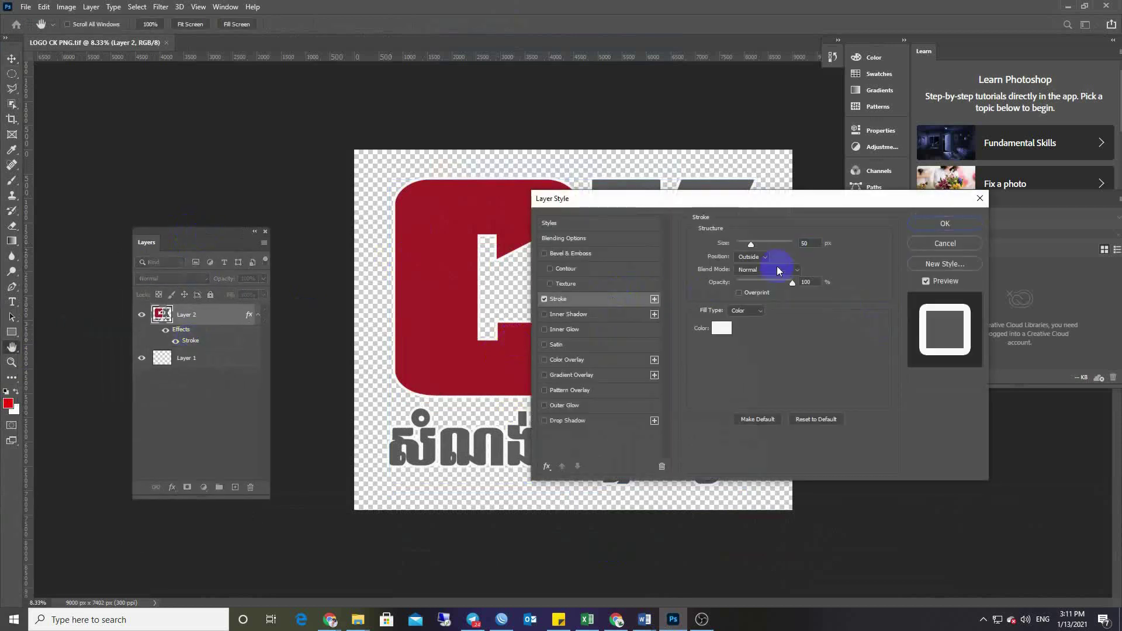
mouse_move(761, 208)
left_mouse_down()
mouse_move(805, 209)
mouse_move(807, 247)
left_mouse_up()
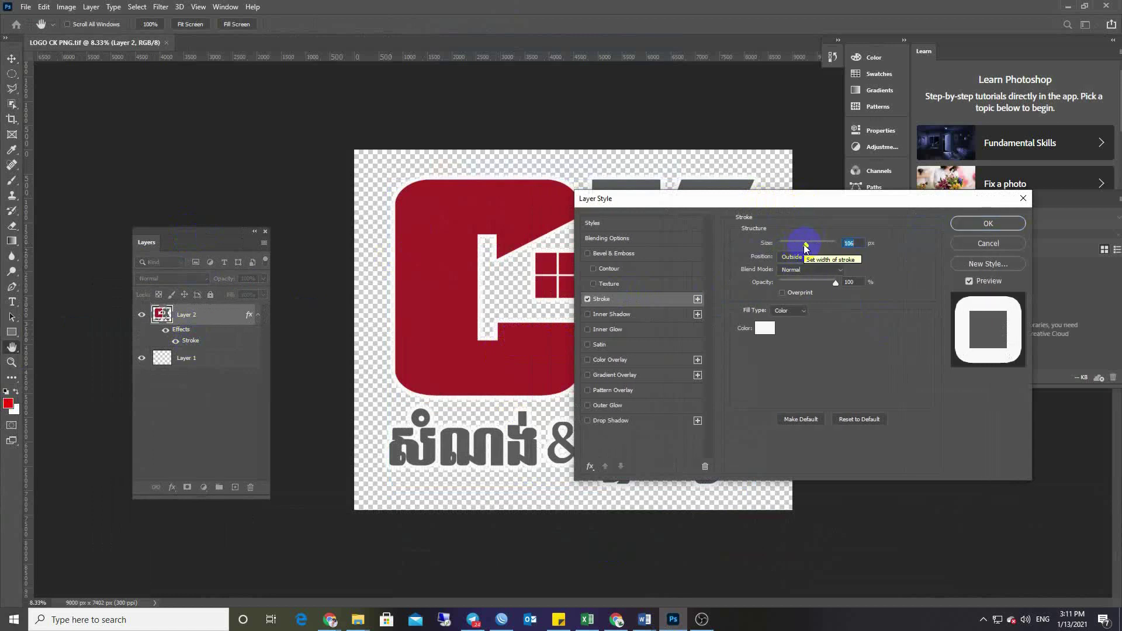
left_click_drag(803, 247, 801, 247)
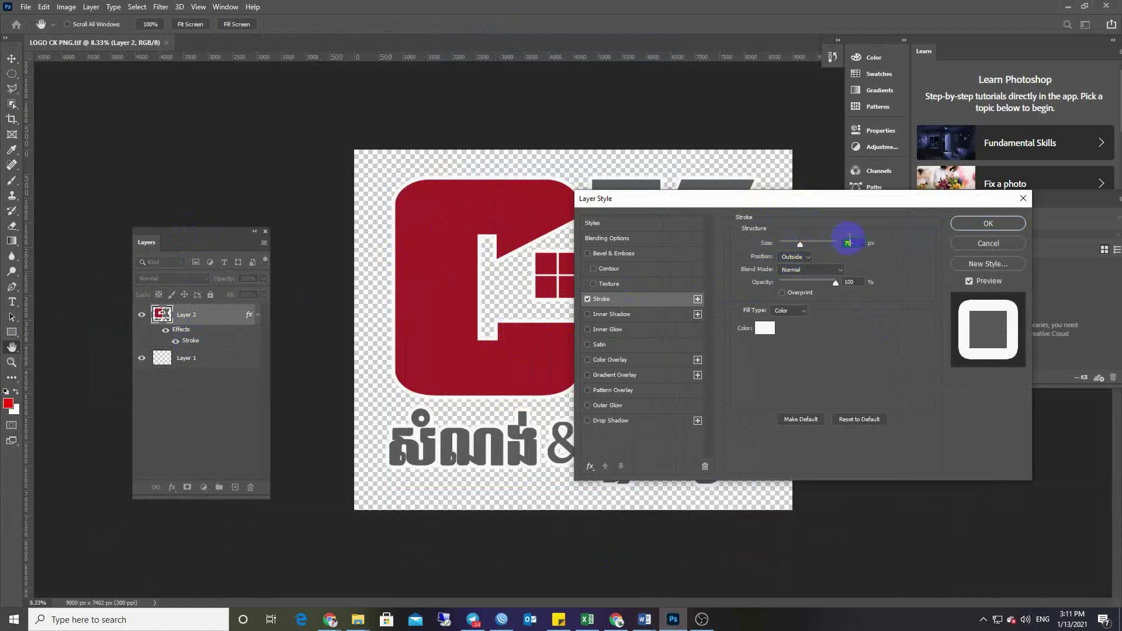
type("80")
left_click_drag(837, 201, 827, 296)
left_click(957, 319)
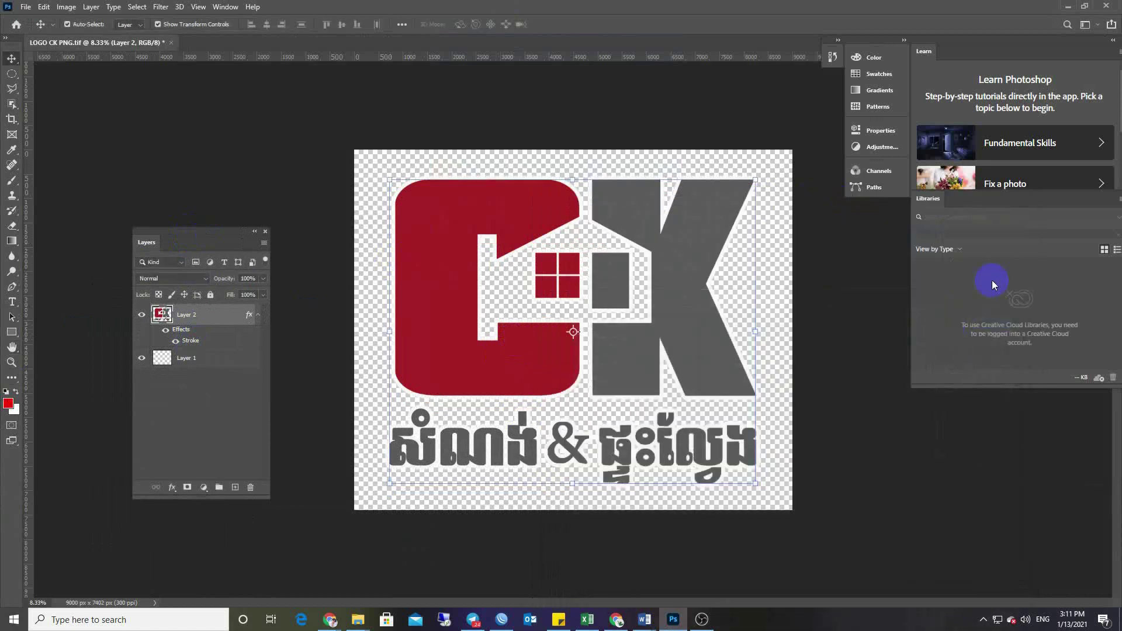
Save the stroke change to the LOGO CK PNG.tif document
left_click(30, 8)
left_click(47, 141)
left_click(110, 589)
Save the logo as a PNG named LOGO CK PNG in the CK Logo folder, replacing the existing file and using the large file size option
left_click(26, 6)
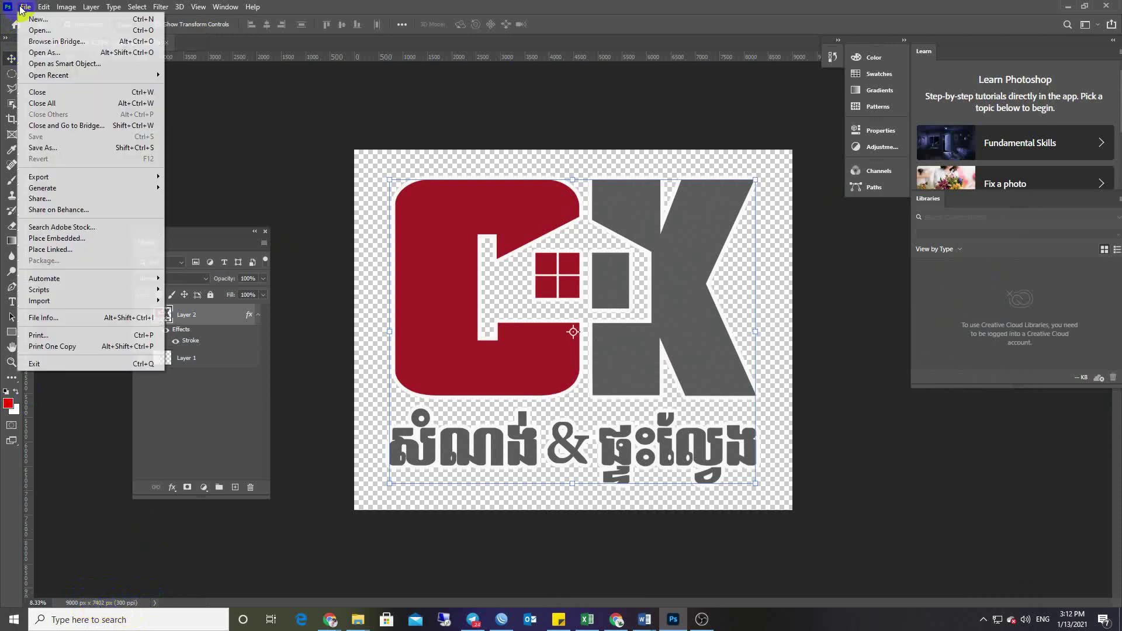
left_click(43, 147)
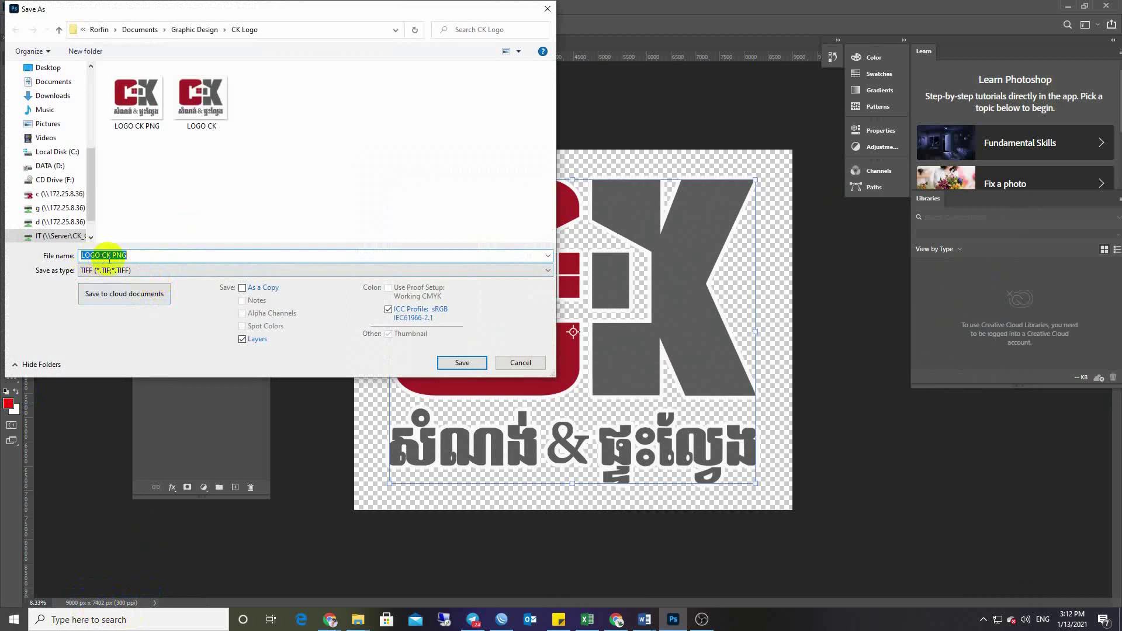
left_click(134, 273)
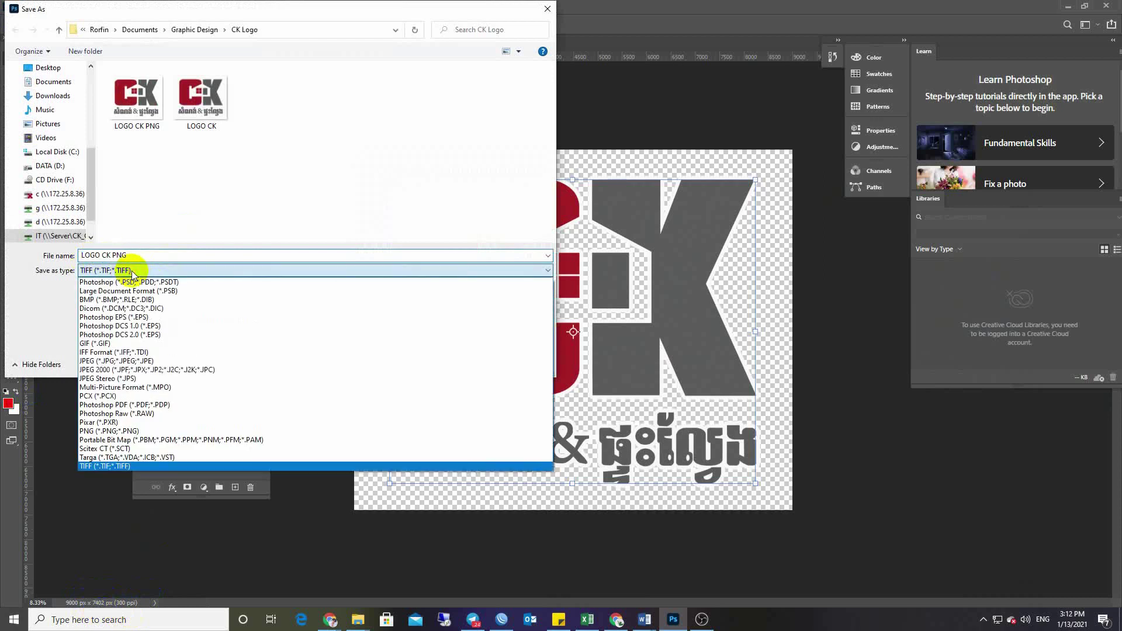
left_click(101, 432)
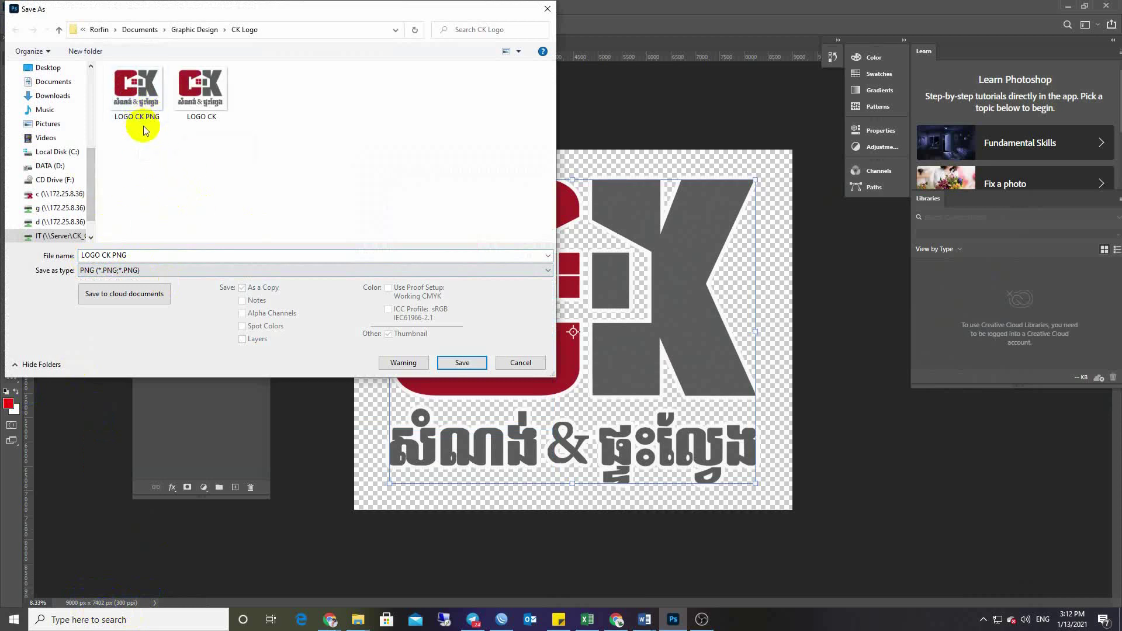
left_click(459, 363)
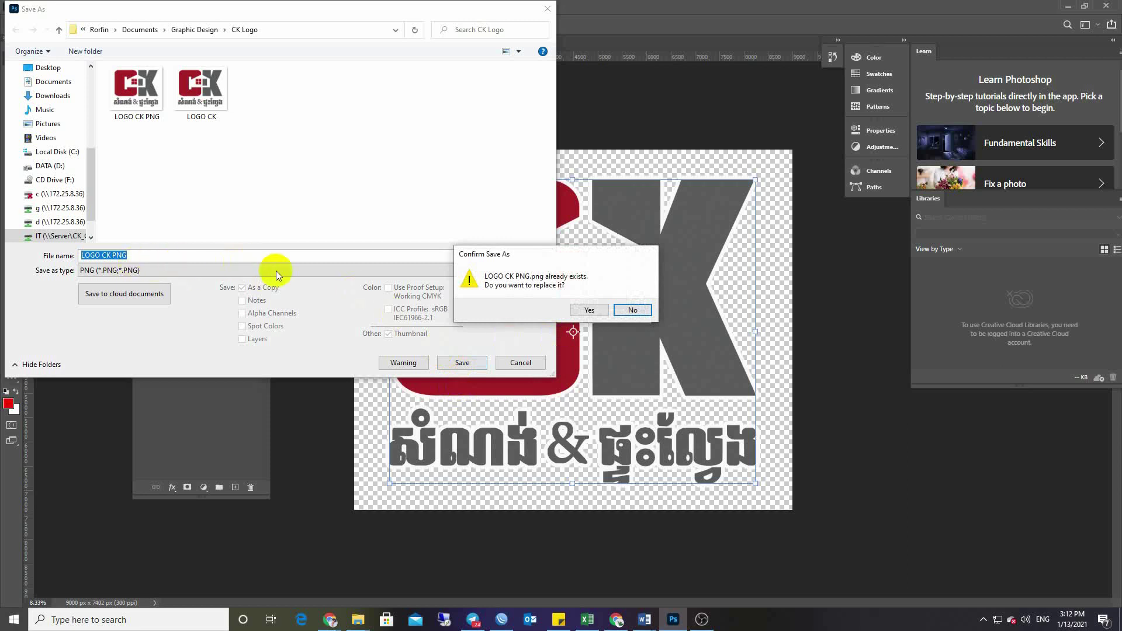
left_click(589, 310)
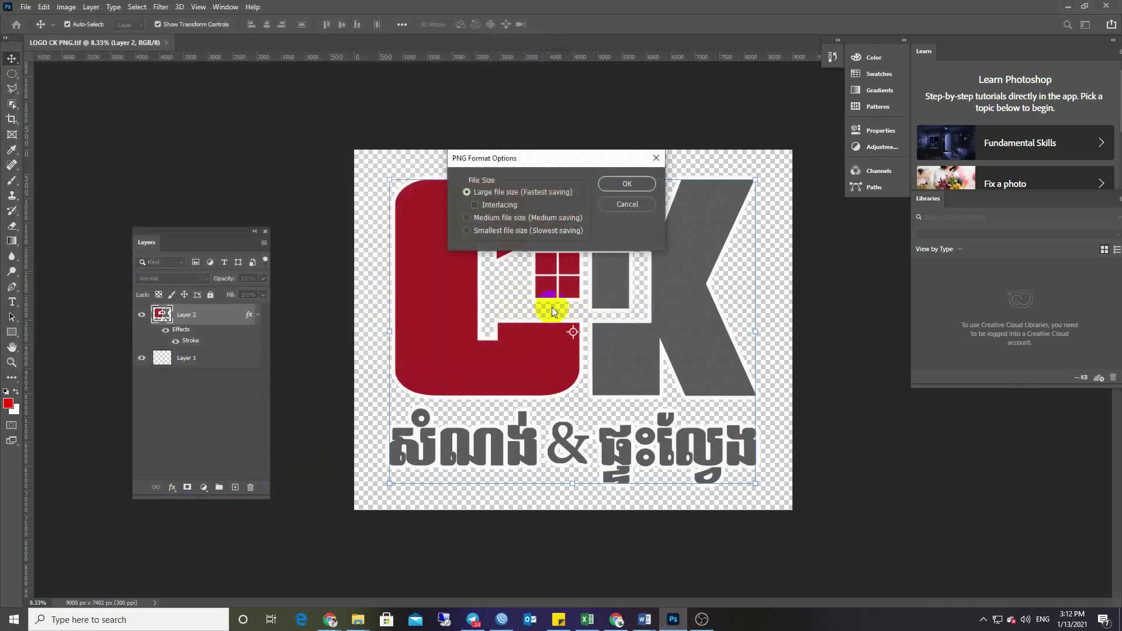
left_click(626, 186)
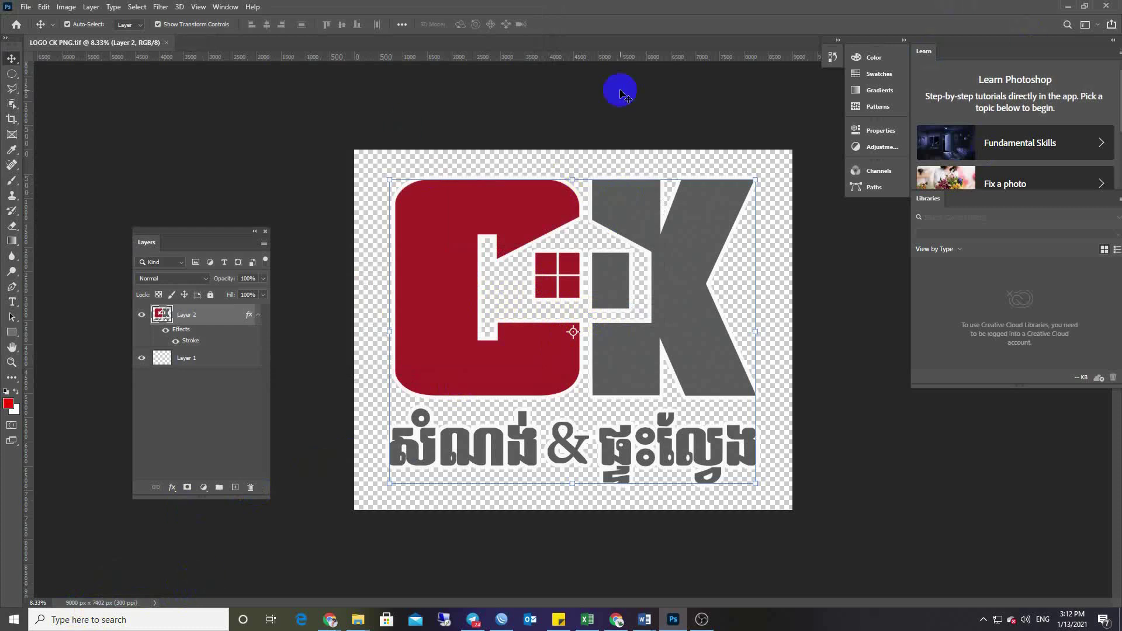
Switch to OBS, add a new Image source named Logo to Scene 2, and start browsing for its image file
left_click(700, 619)
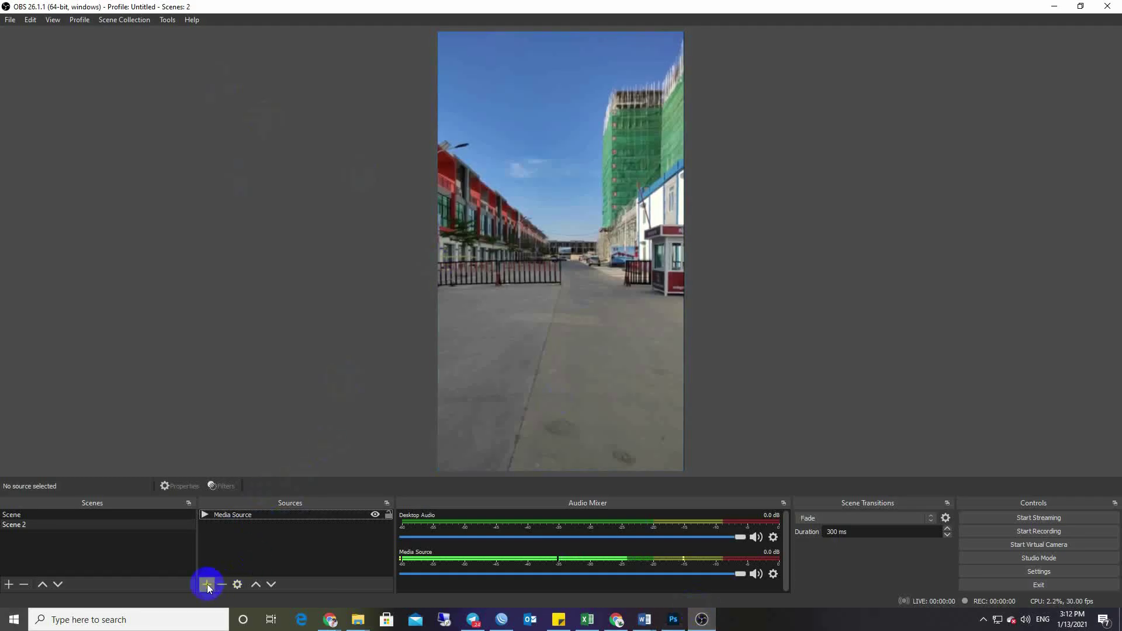
left_click(63, 529)
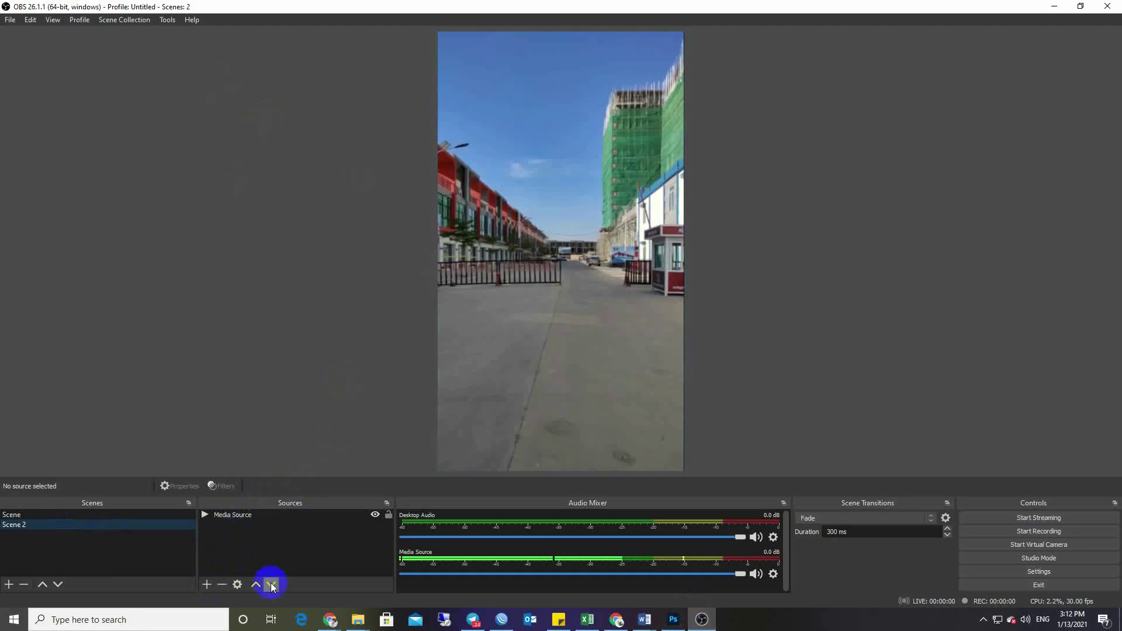
left_click(206, 585)
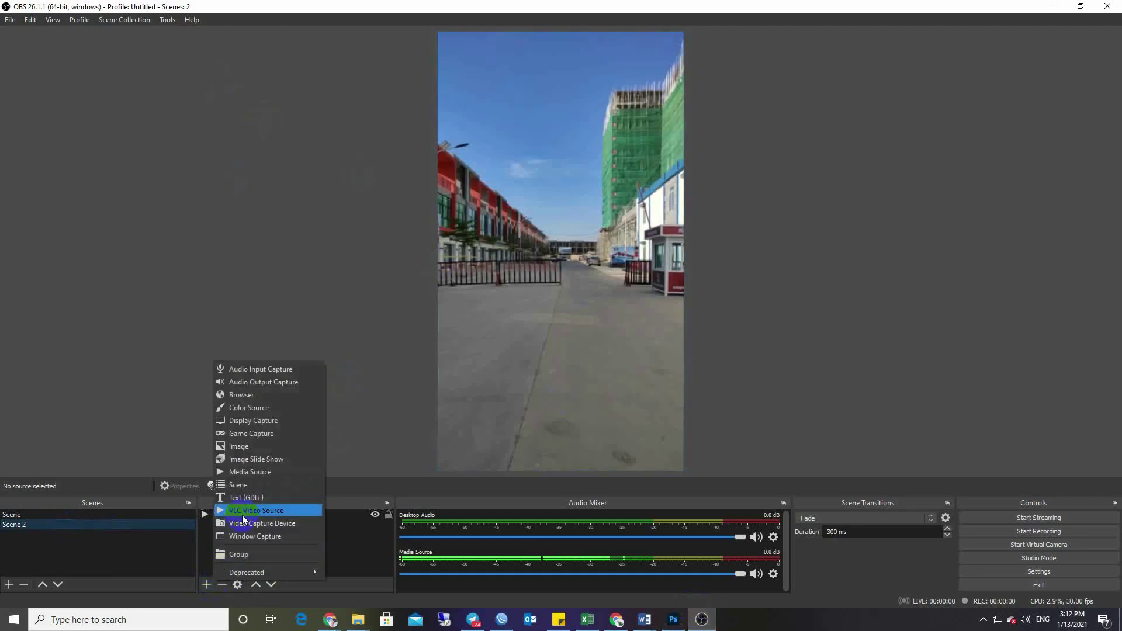
left_click(239, 447)
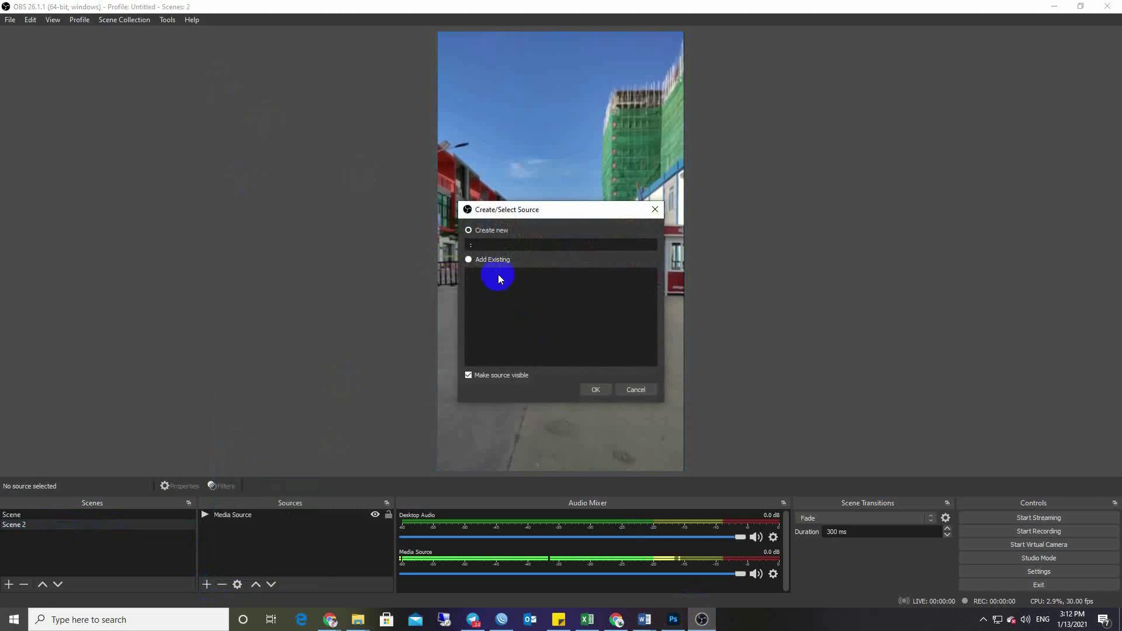
type("Logo")
left_click(593, 388)
left_click(749, 389)
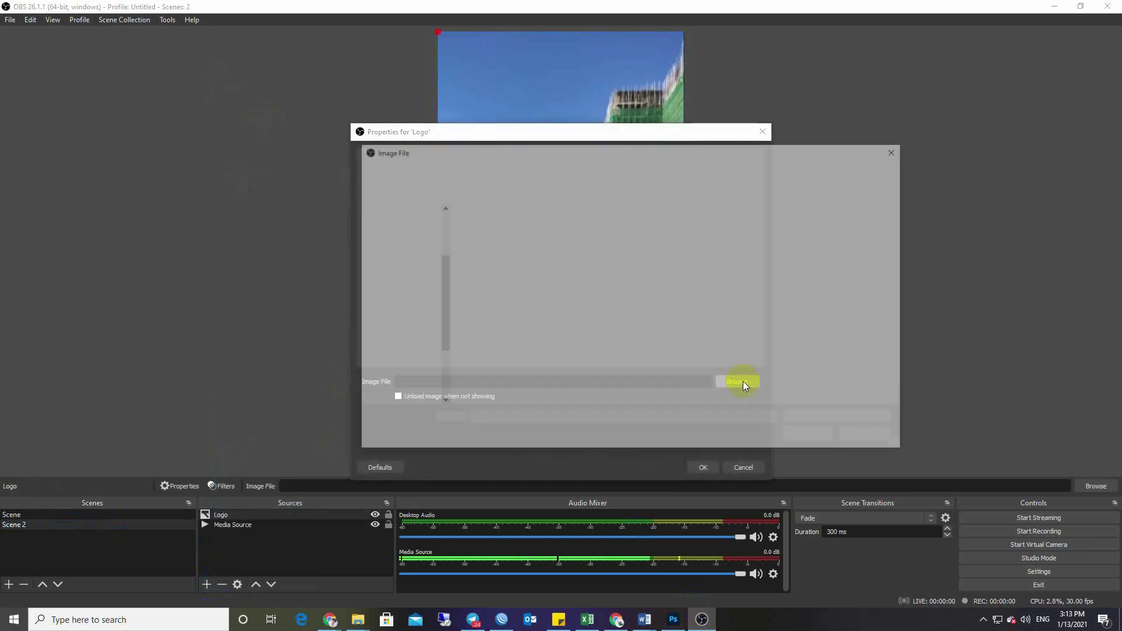
Switch to File Explorer, open the location of the recent LOGO CK PNG file, and copy the CK Logo folder path
left_click(360, 619)
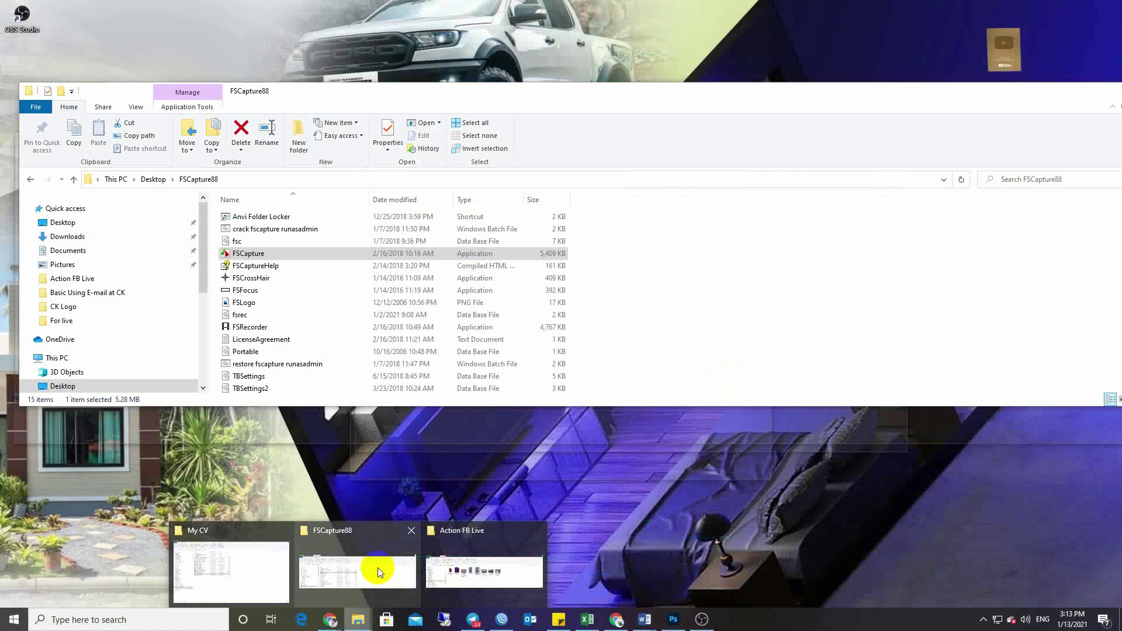
mouse_move(473, 564)
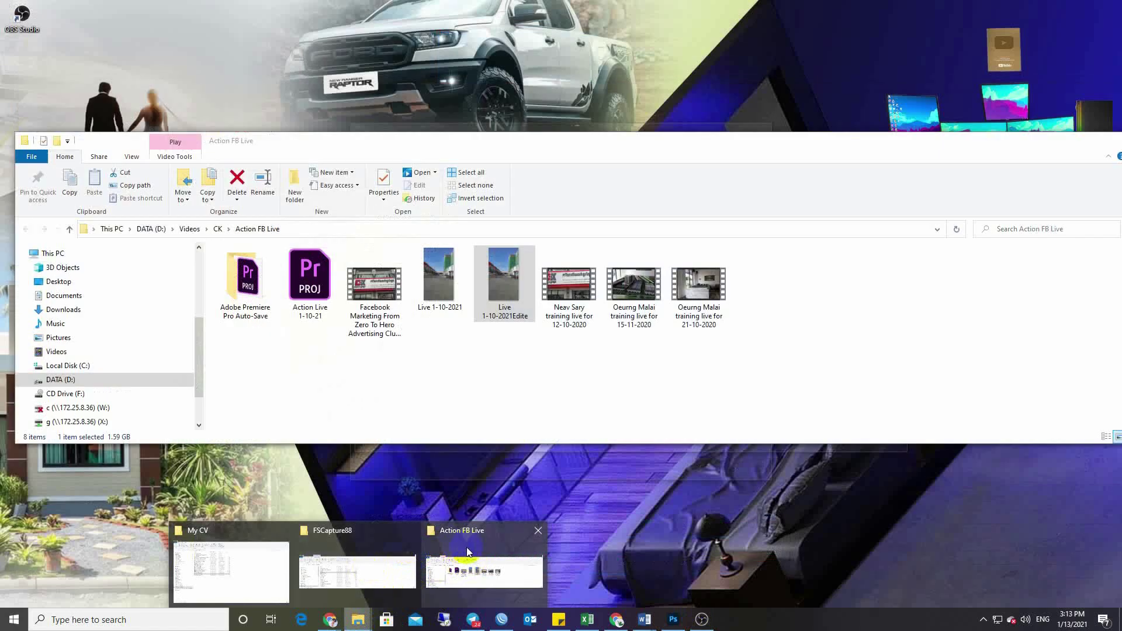
left_click(468, 552)
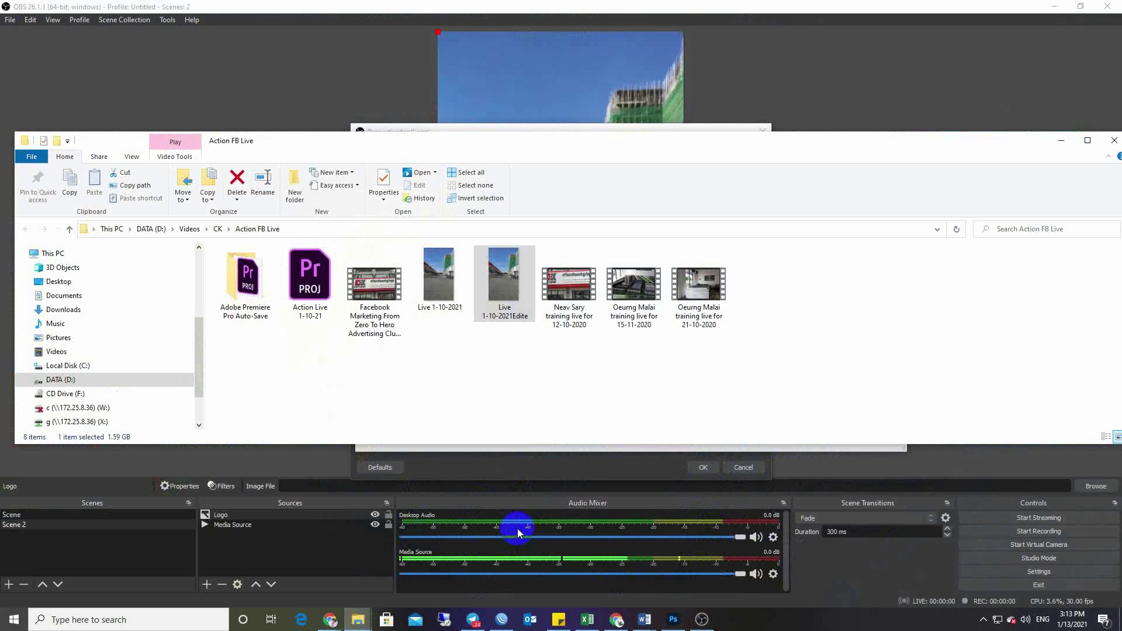
key("super+e")
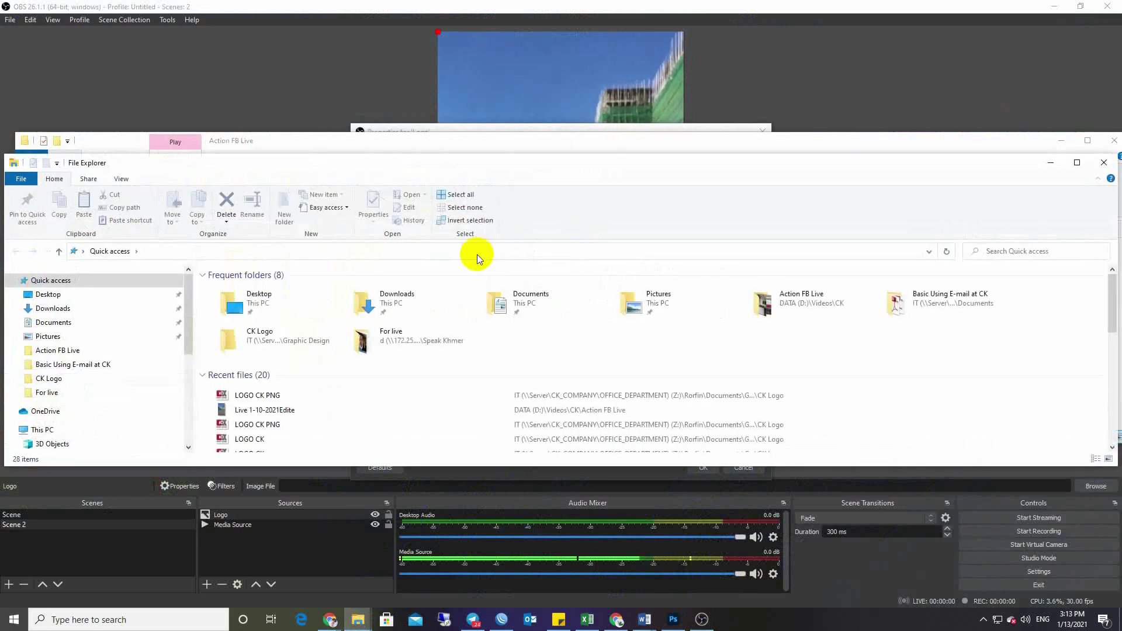
left_click(314, 395)
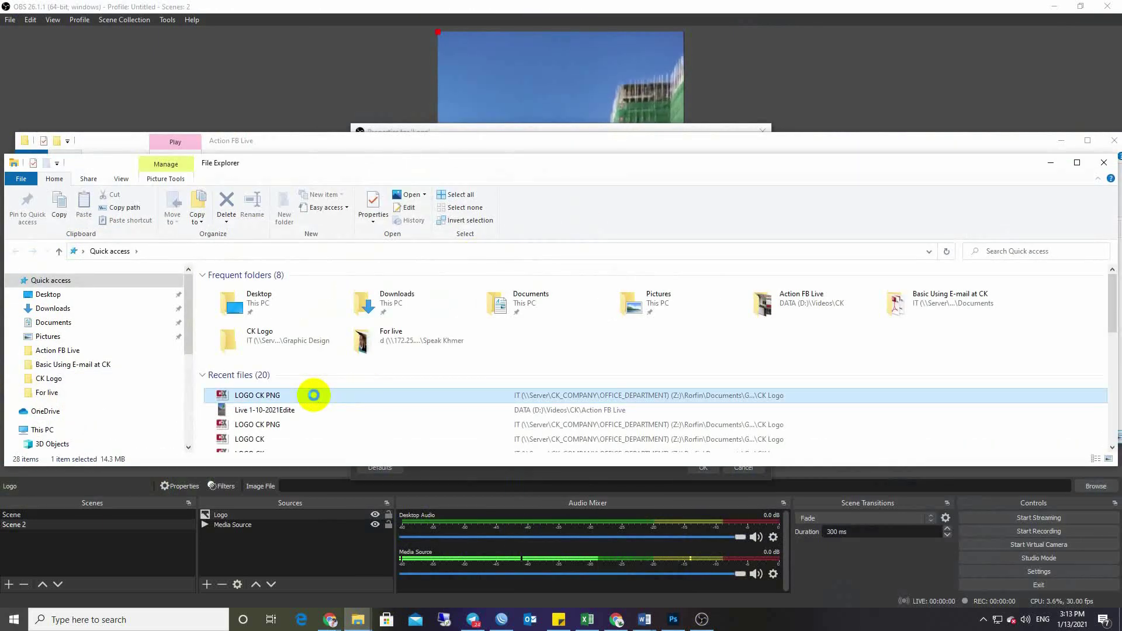
right_click(314, 395)
left_click(366, 367)
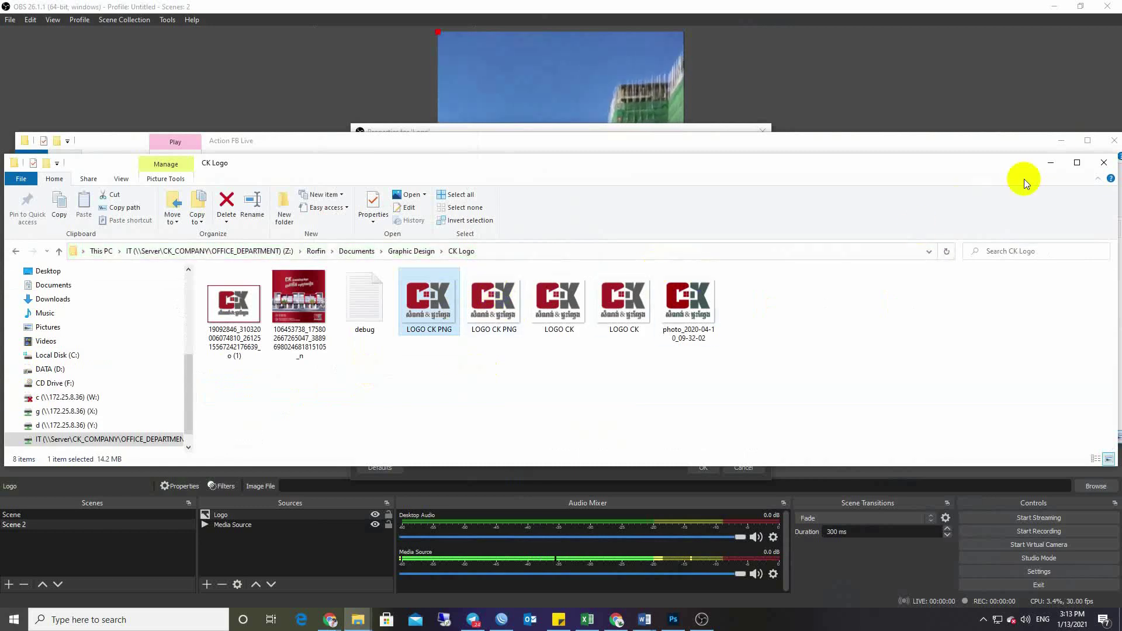
left_click(638, 250)
key("ctrl+c")
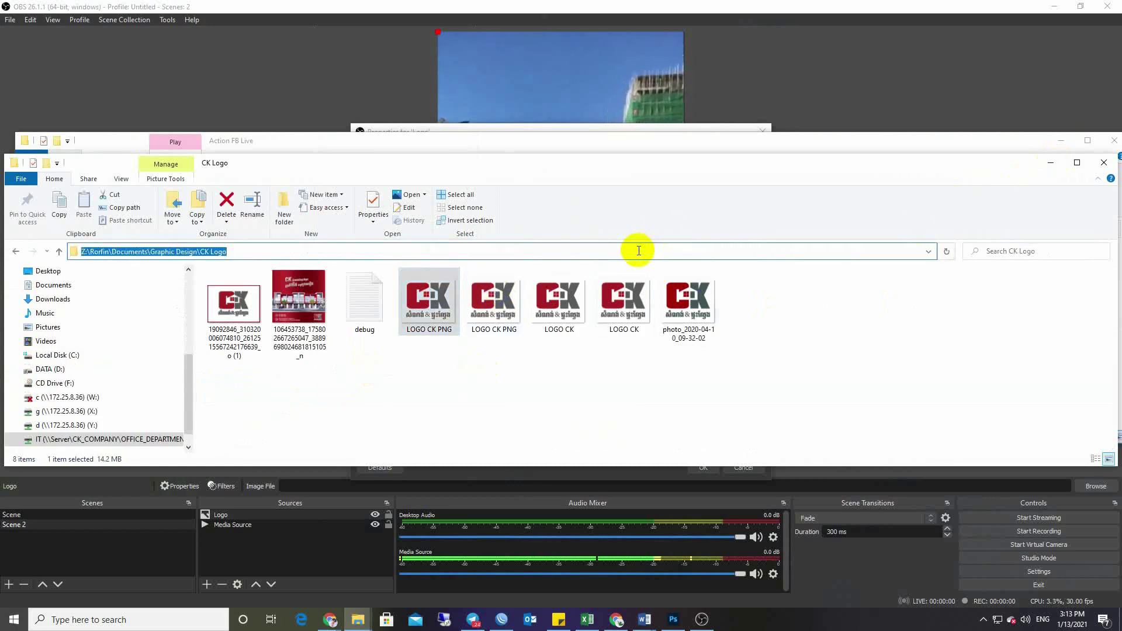
left_click(1048, 163)
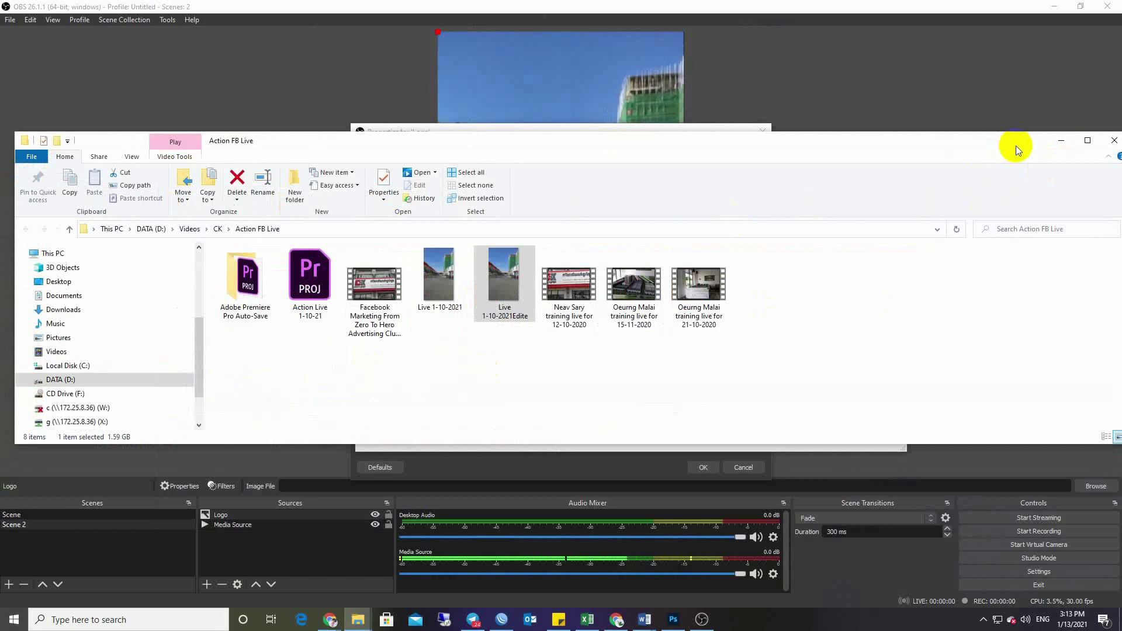
left_click(1062, 140)
In OBS, go to the copied CK Logo folder path and set LOGO CK PNG.png as the Logo source's image
left_click(634, 174)
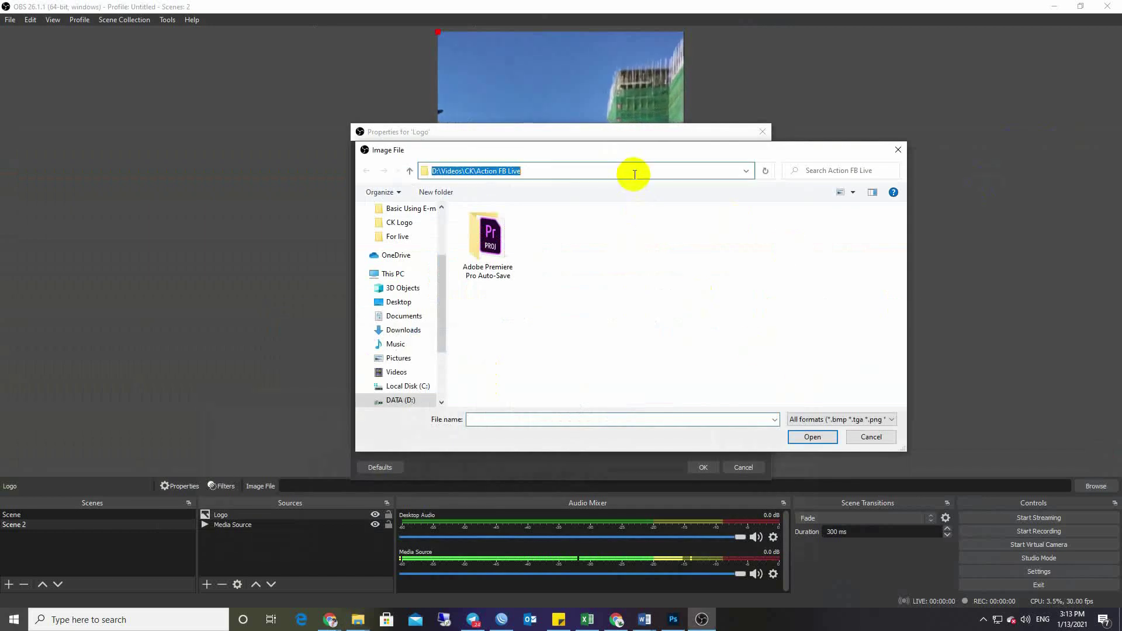
key("ctrl+v")
key("Return")
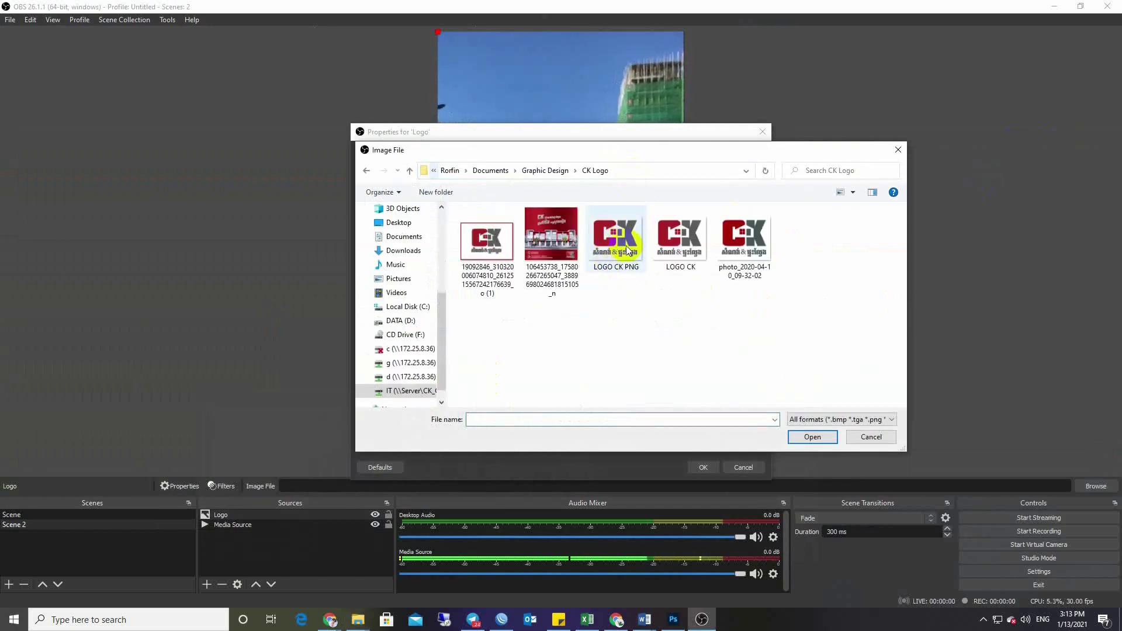
left_click(627, 250)
left_click(799, 436)
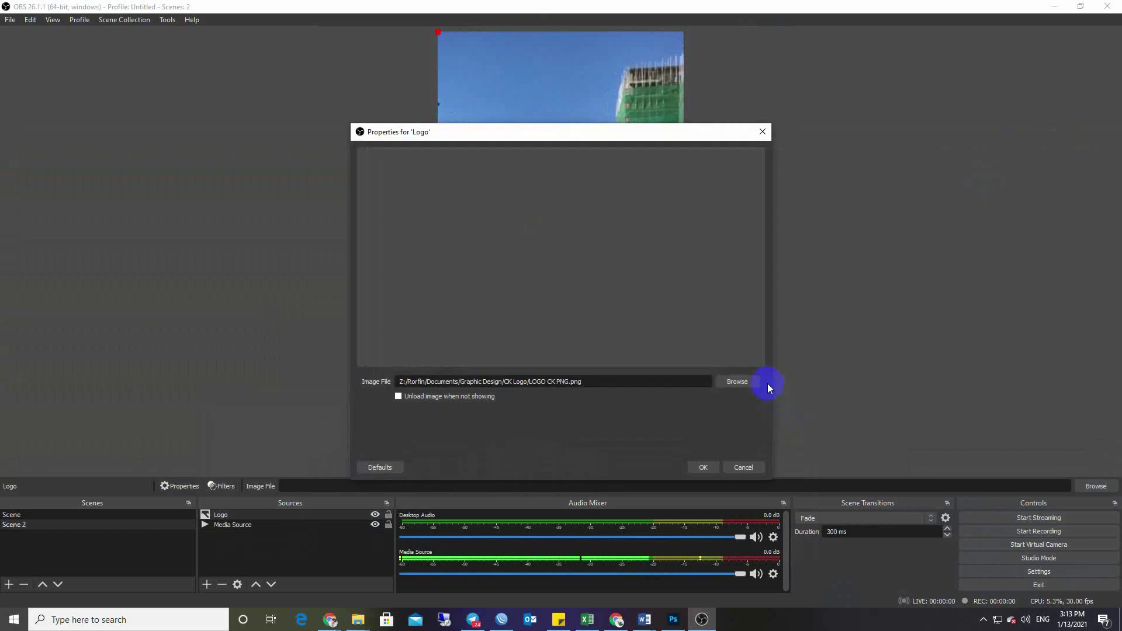
left_click(705, 466)
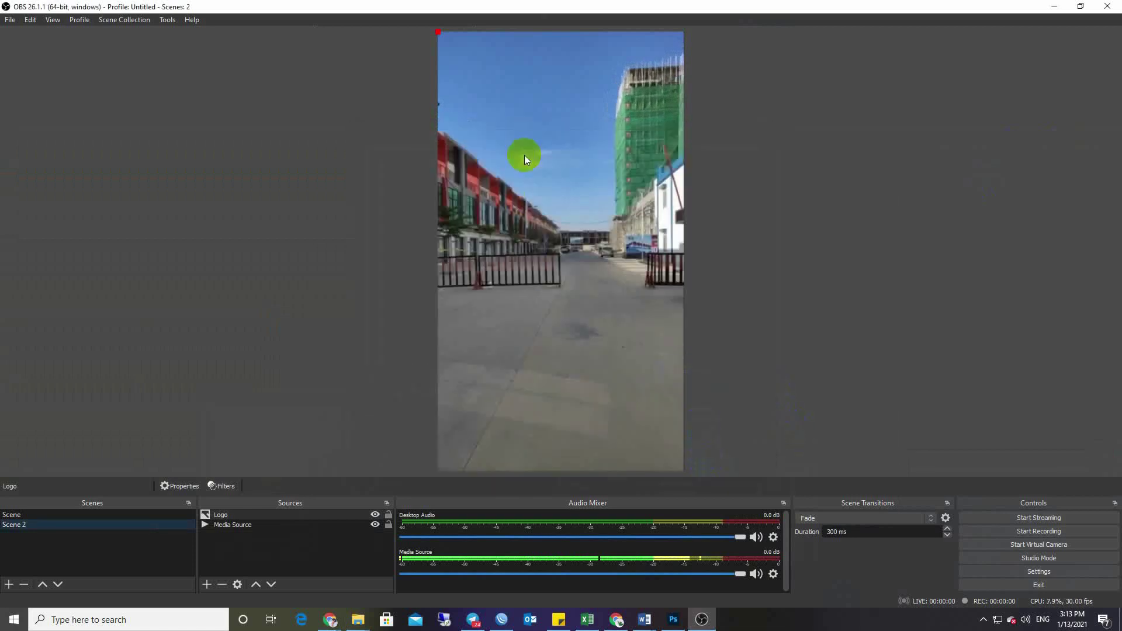
Scale the logo down to a small overlay and place it near the upper-left corner of the video
left_click_drag(439, 32, 406, 159)
left_click_drag(571, 341, 423, 185)
left_click(367, 88)
left_click(516, 221)
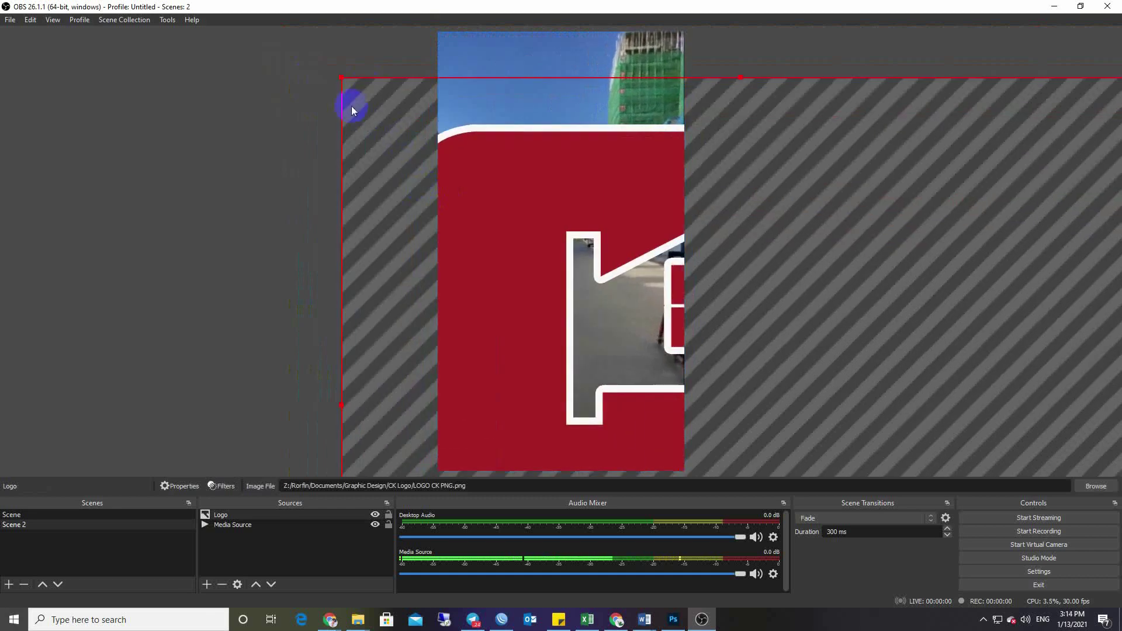
left_click_drag(340, 80, 529, 343)
left_click_drag(535, 237, 469, 96)
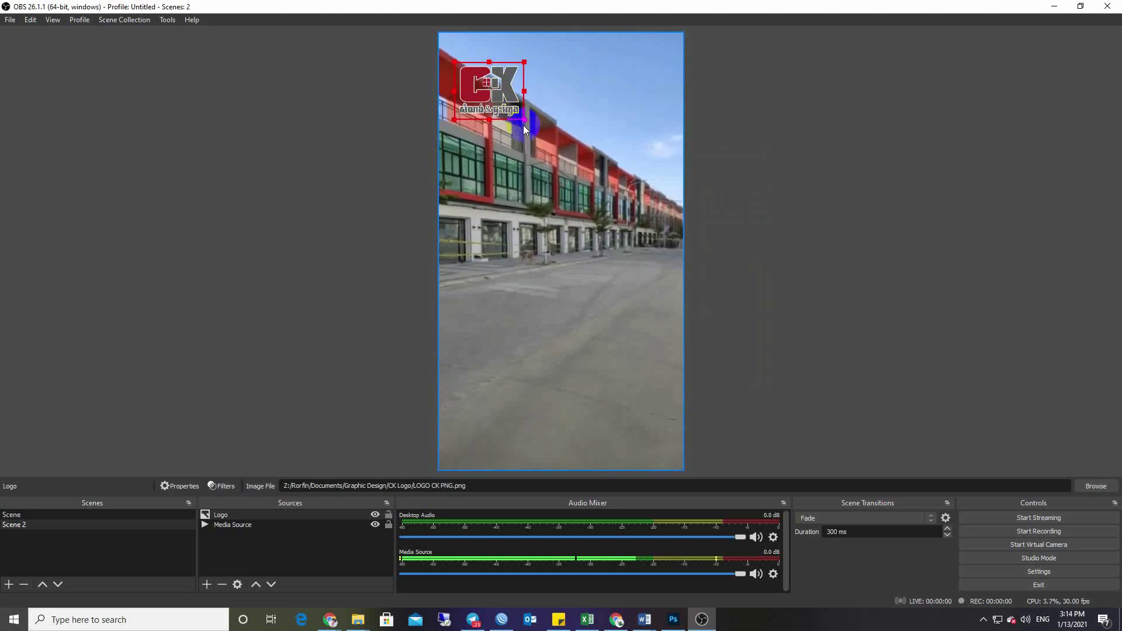
left_click_drag(524, 121, 502, 95)
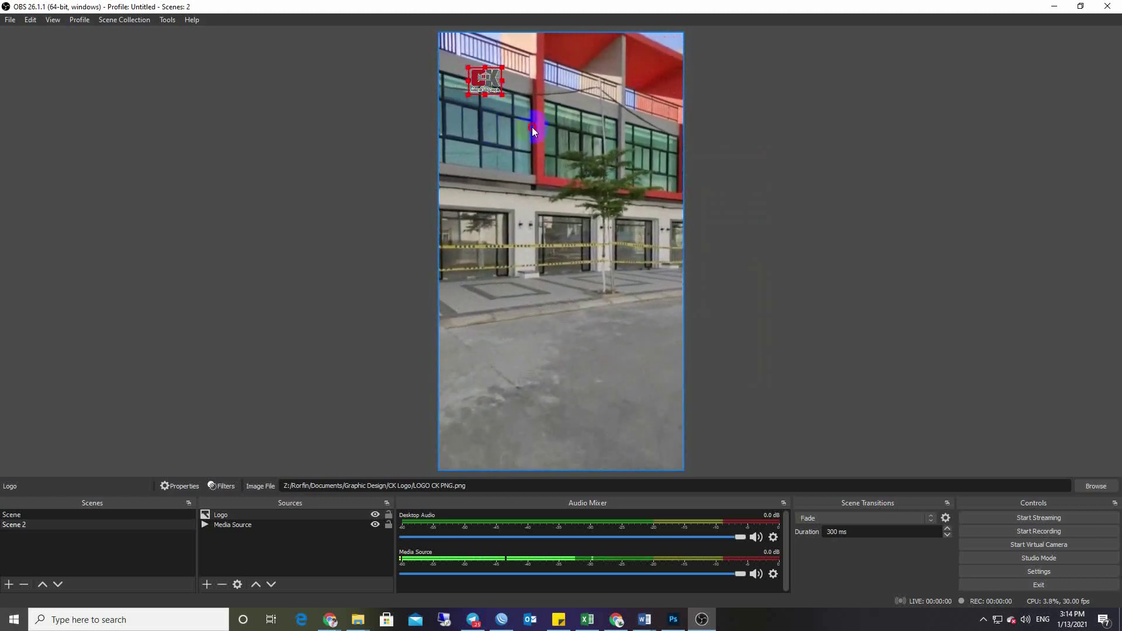
left_click(536, 186)
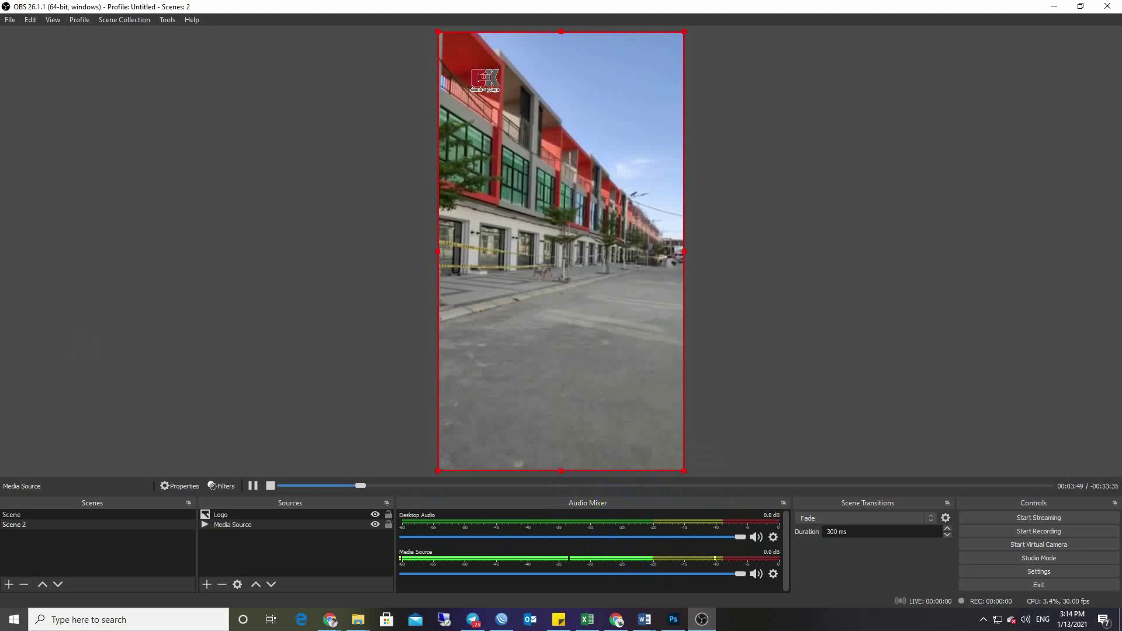
Bring up the YouTube video playing in Chrome as a desktop sound test, and mute Desktop Audio in OBS
key("alt+Tab")
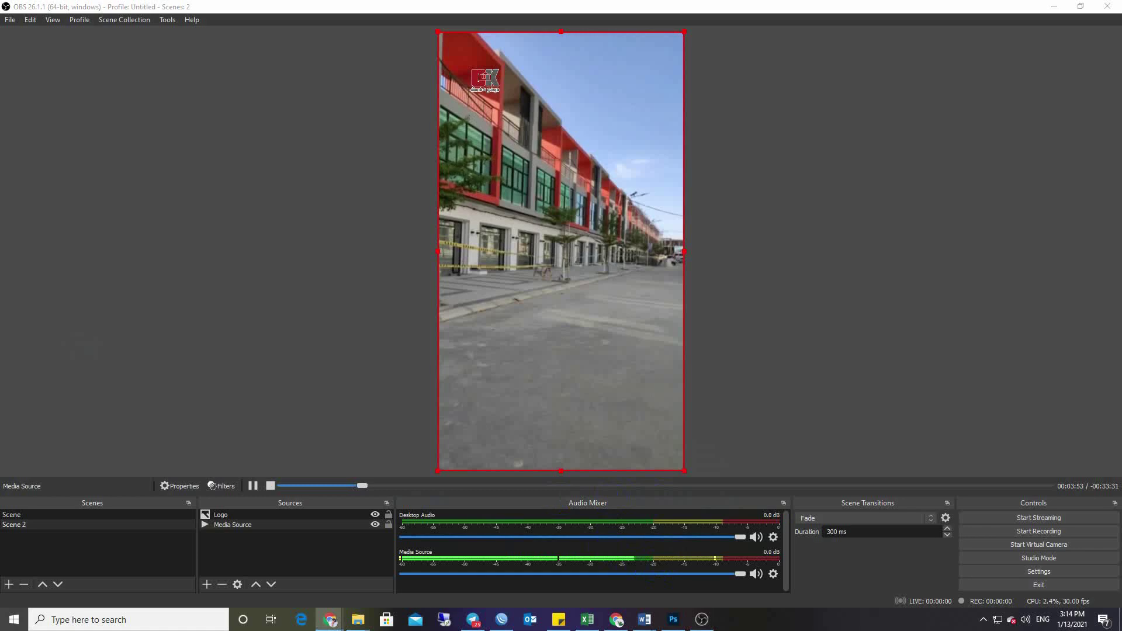
left_click_drag(77, 182, 233, 1)
left_click(1091, 7)
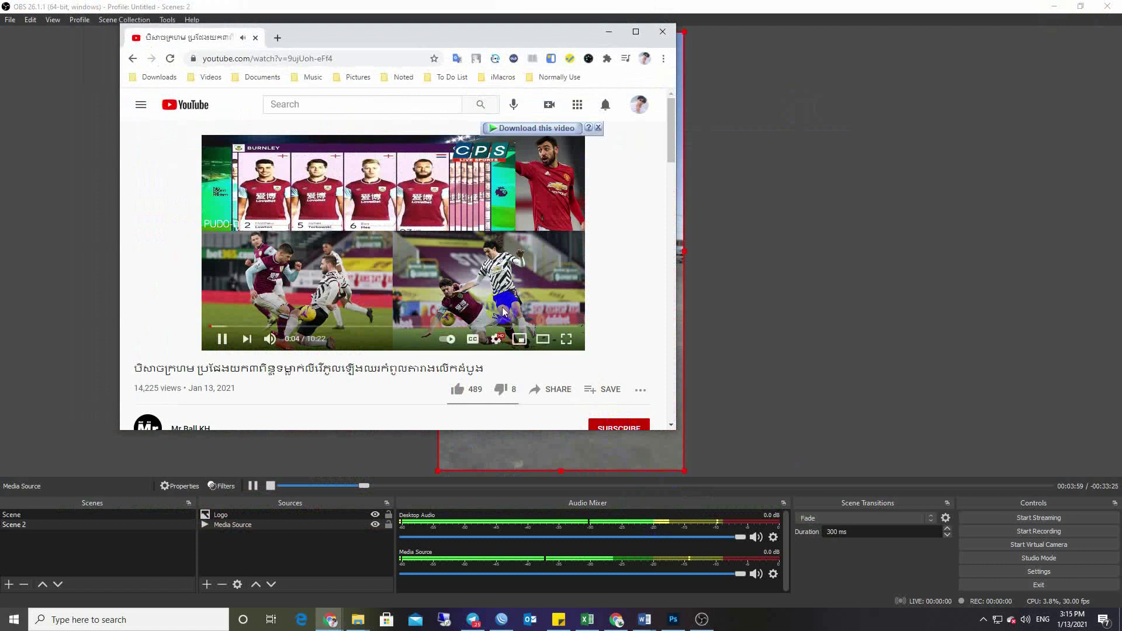
left_click(760, 541)
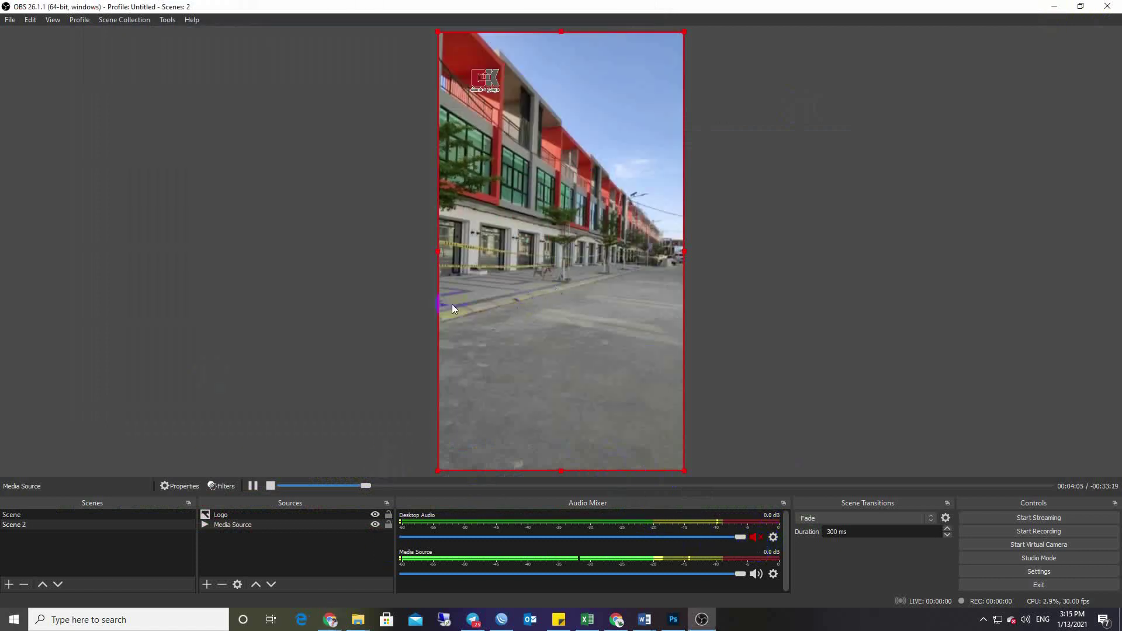
left_click(636, 501)
left_click(626, 568)
left_click(591, 537)
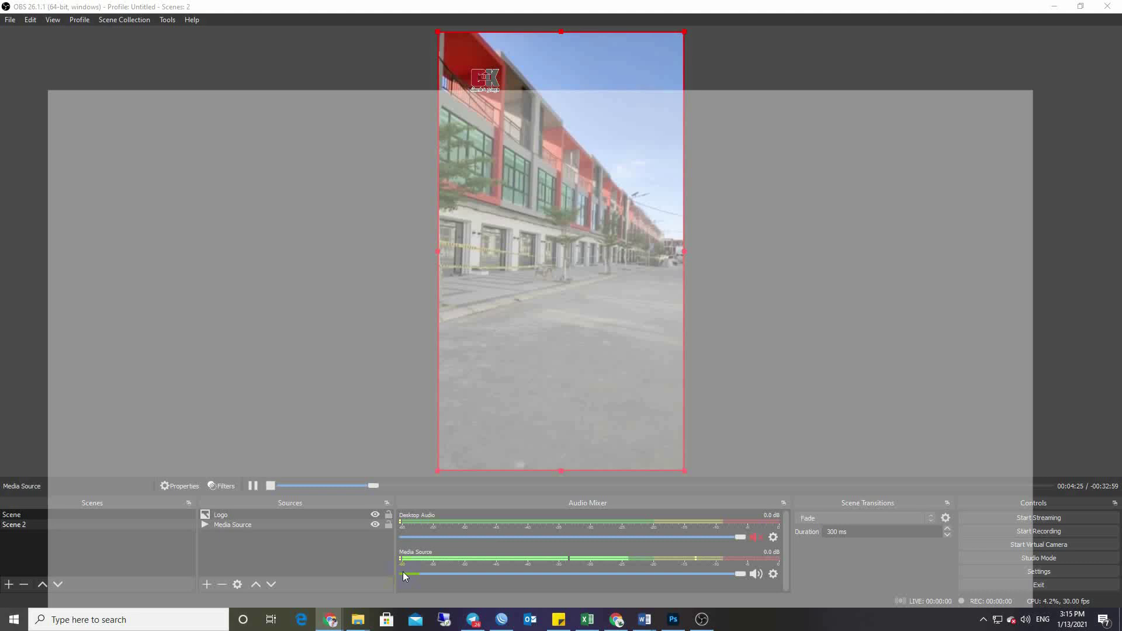
Switch to Chrome to check the Facebook Live Producer stream setup page, and return to OBS
left_click(406, 570)
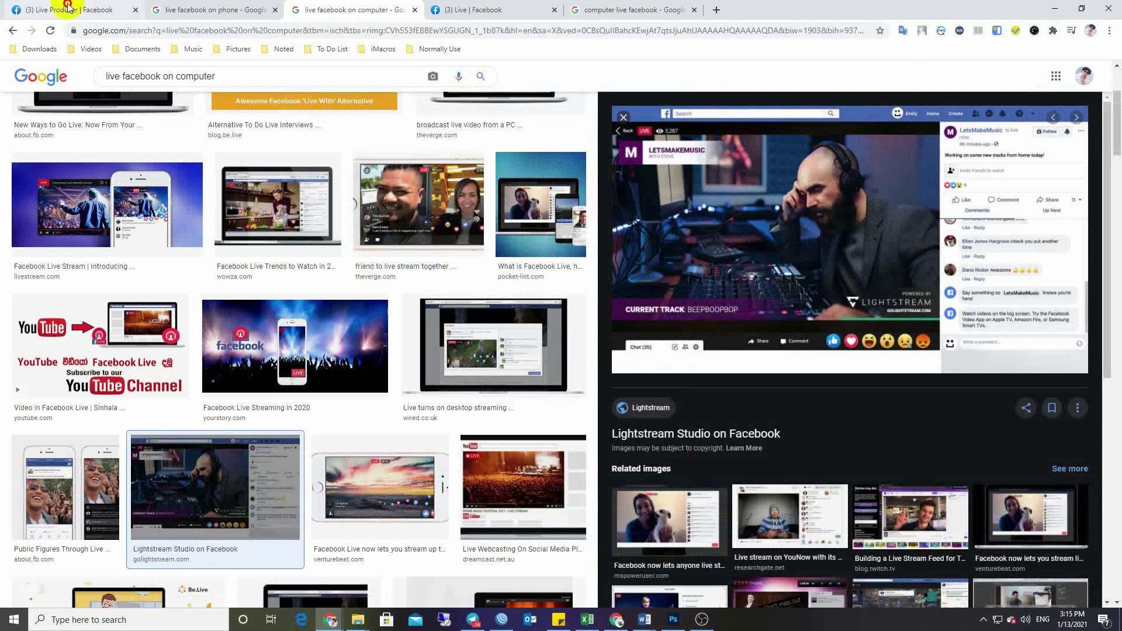
left_click(97, 9)
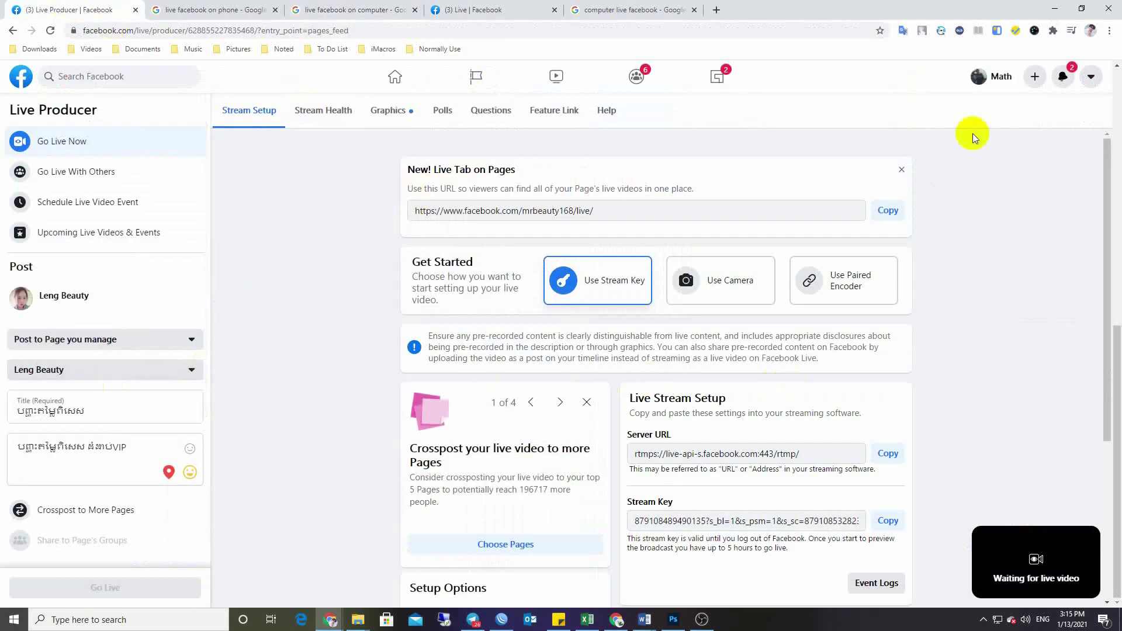
left_click(705, 623)
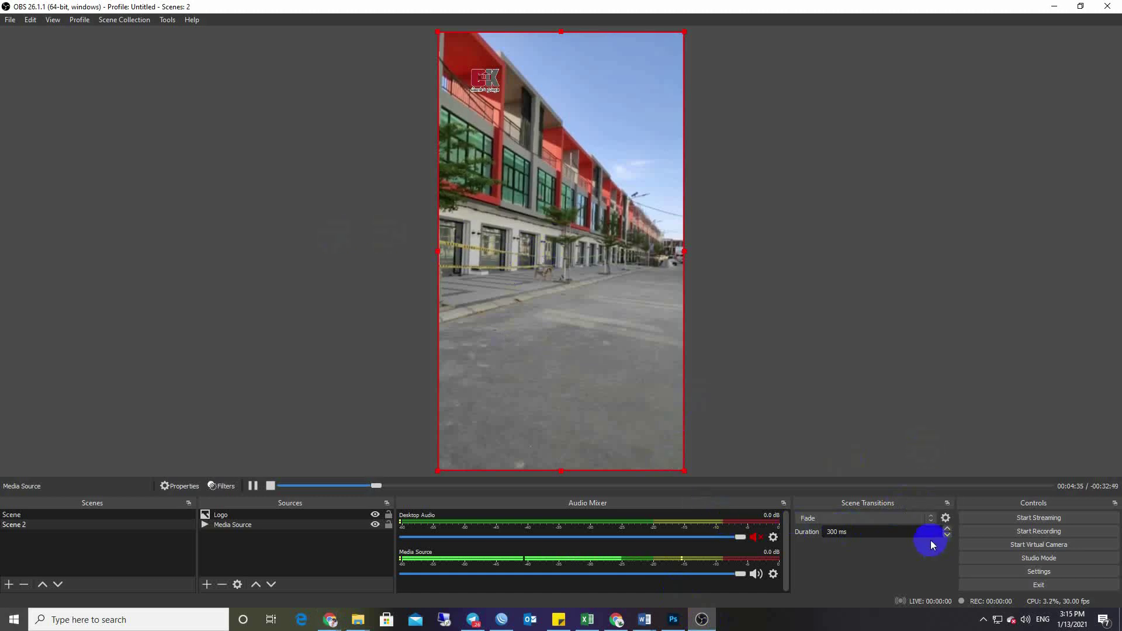
Try to start streaming, and clear the old stream key in the OBS Stream settings
left_click(1044, 520)
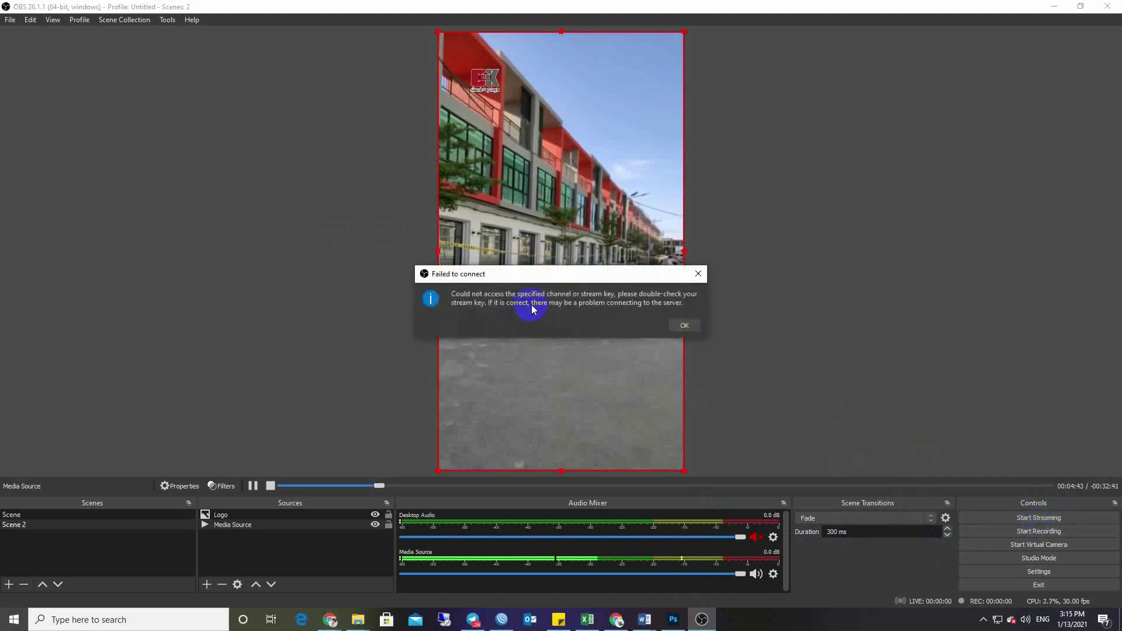
left_click(684, 324)
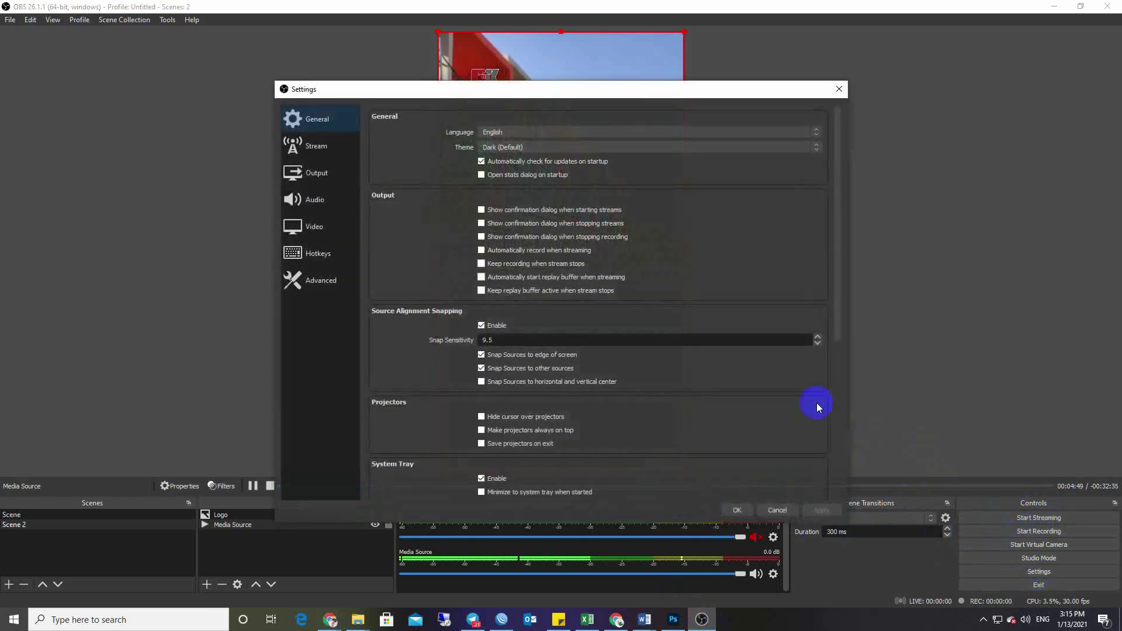
left_click_drag(547, 93, 546, 65)
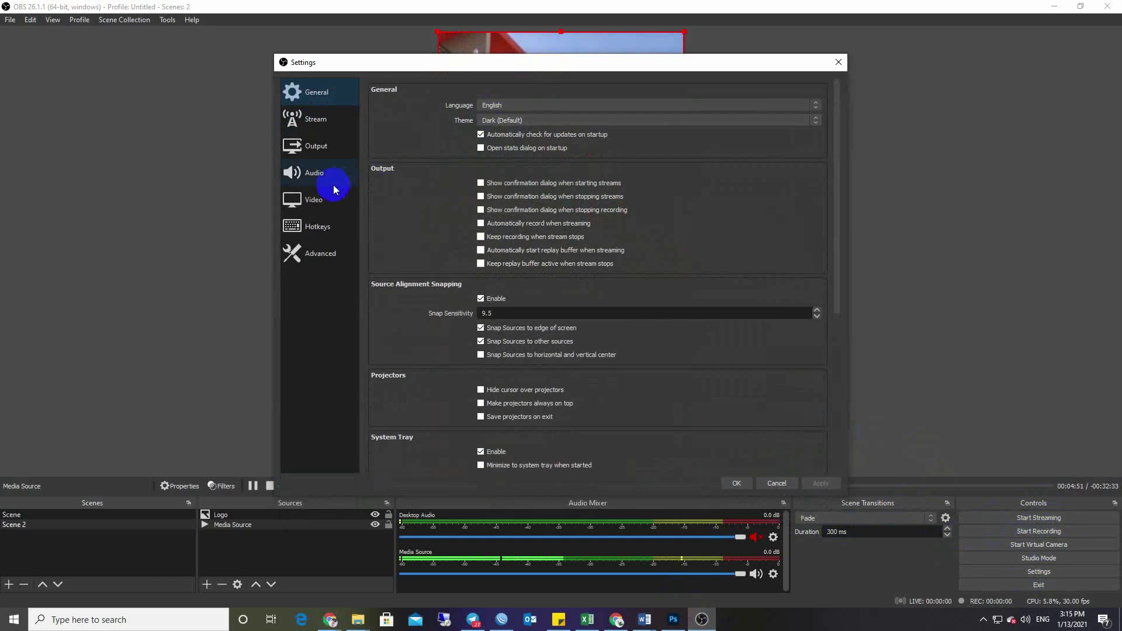
left_click(315, 120)
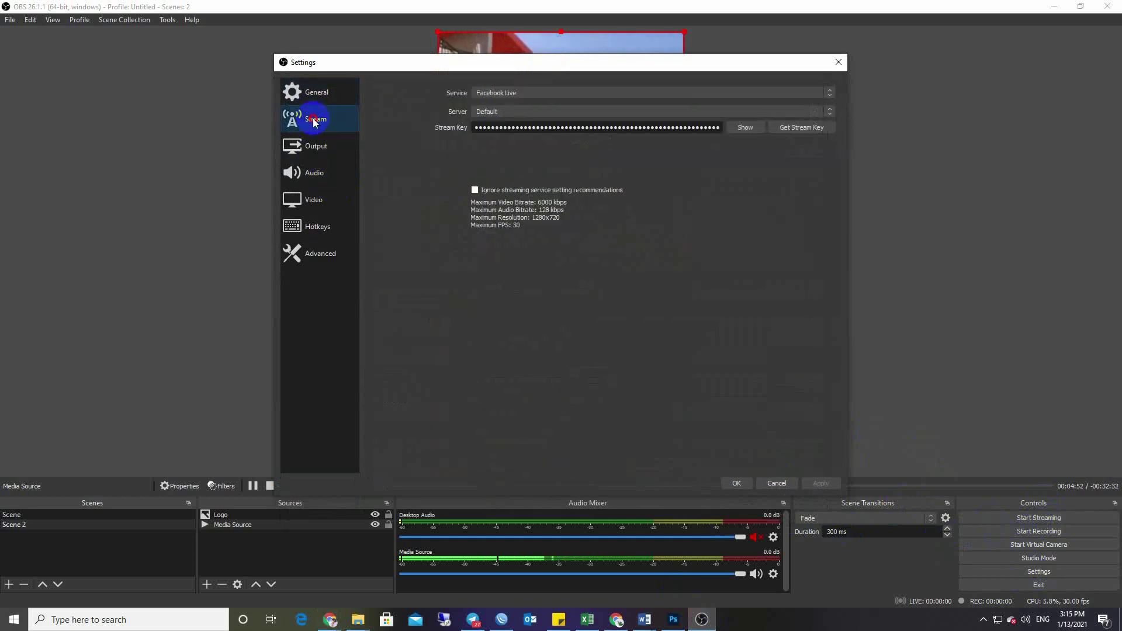
double_click(648, 127)
key("BackSpace")
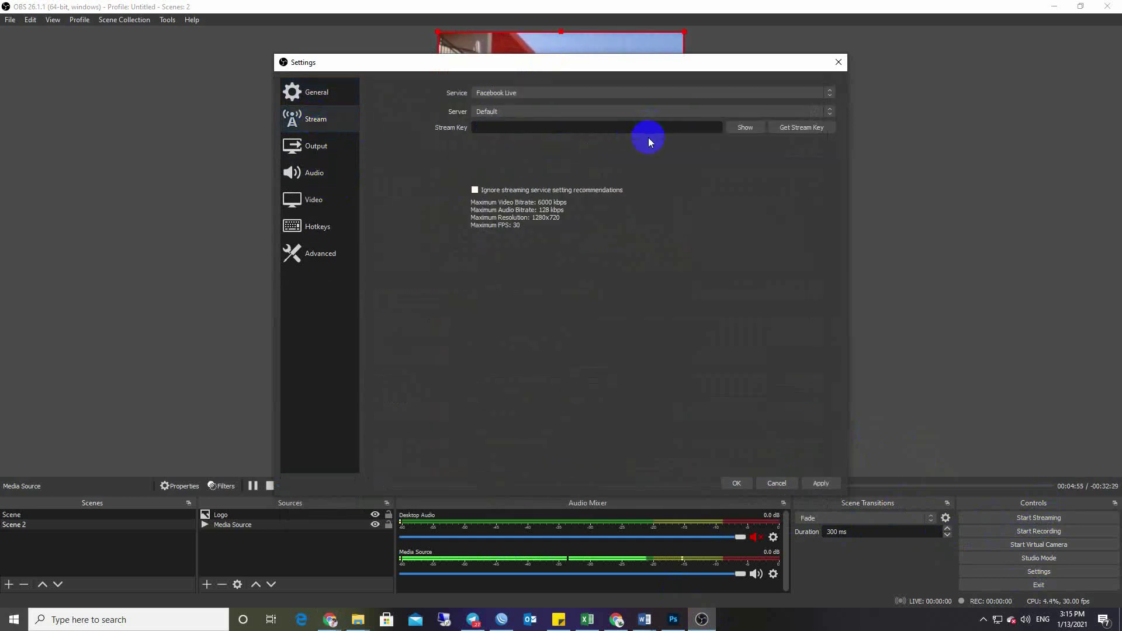
Copy the current stream key from Facebook Live Producer in Chrome, paste it into the OBS Stream Key field, and apply the settings
left_click(362, 620)
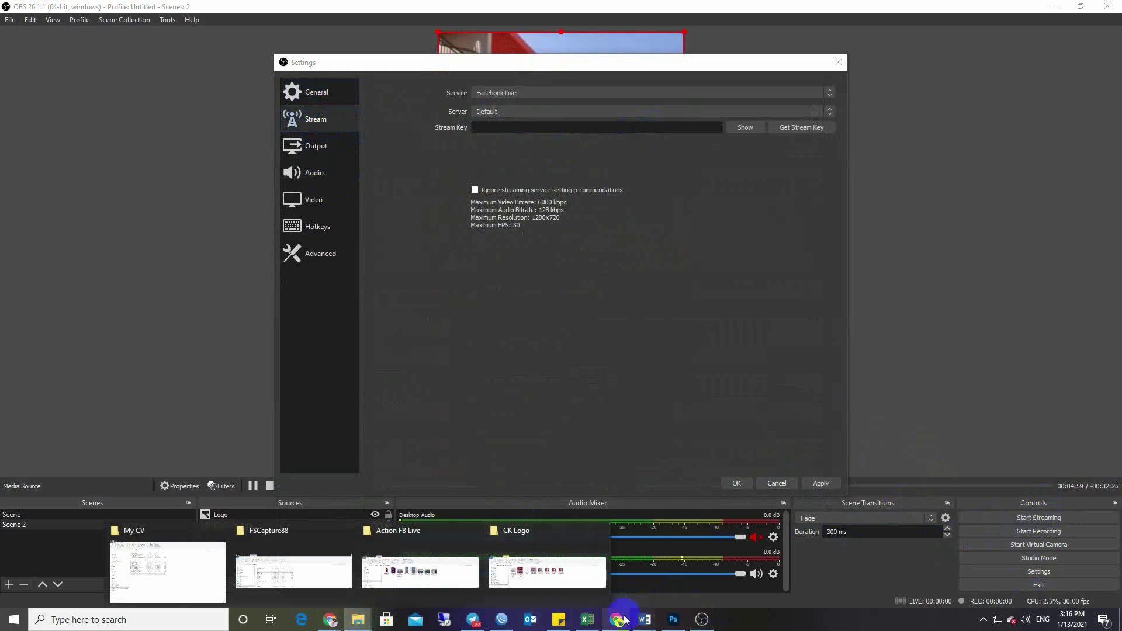
mouse_move(330, 619)
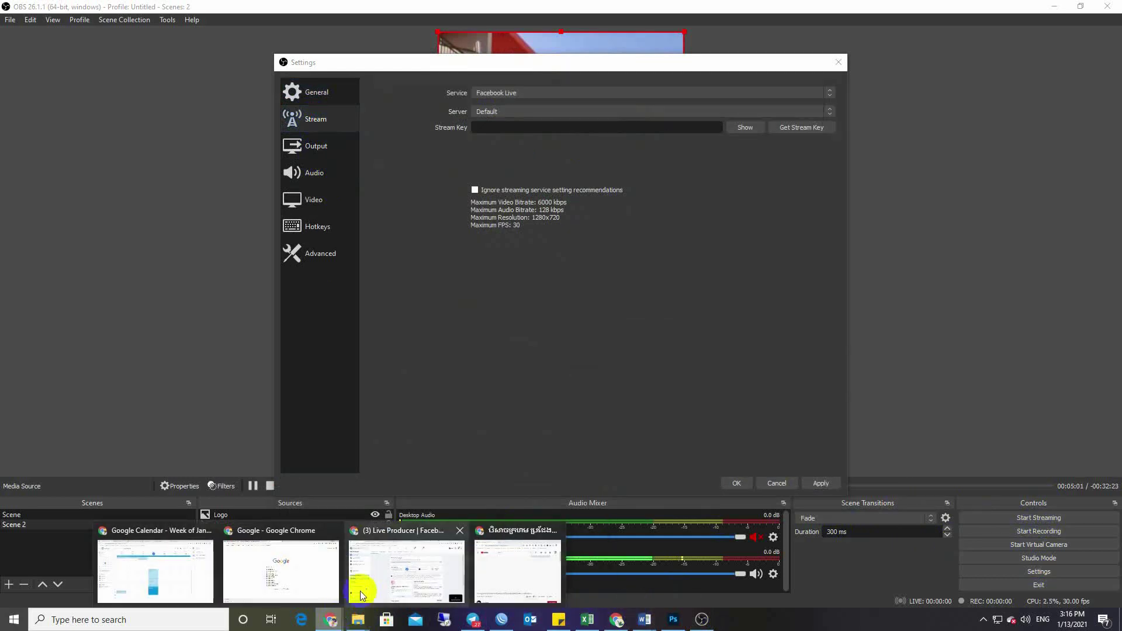
left_click(409, 573)
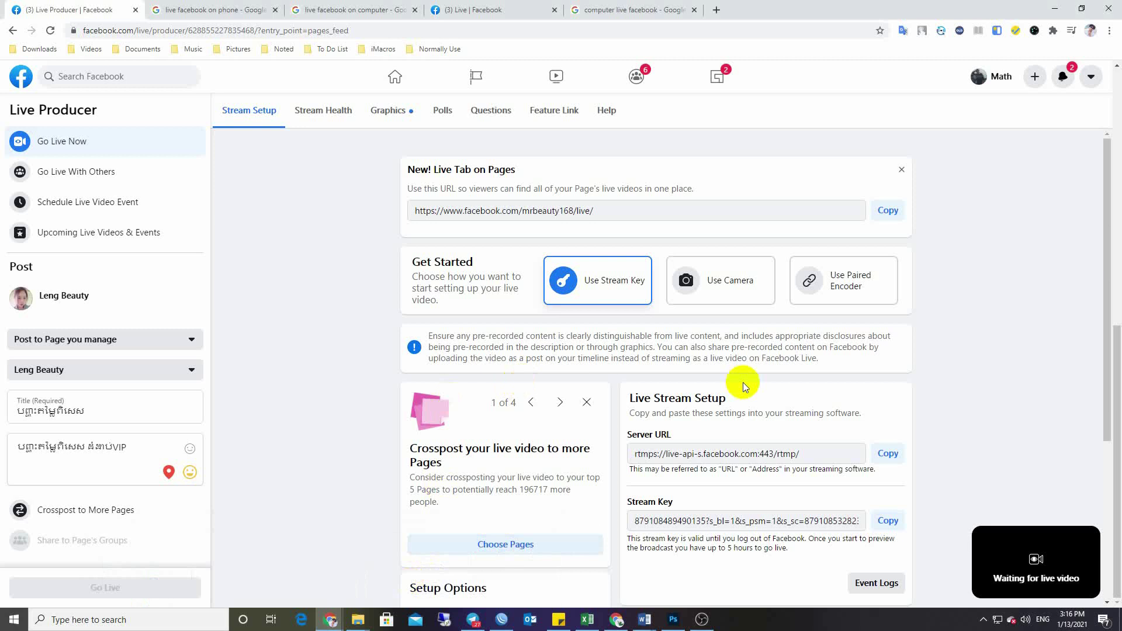
left_click(887, 521)
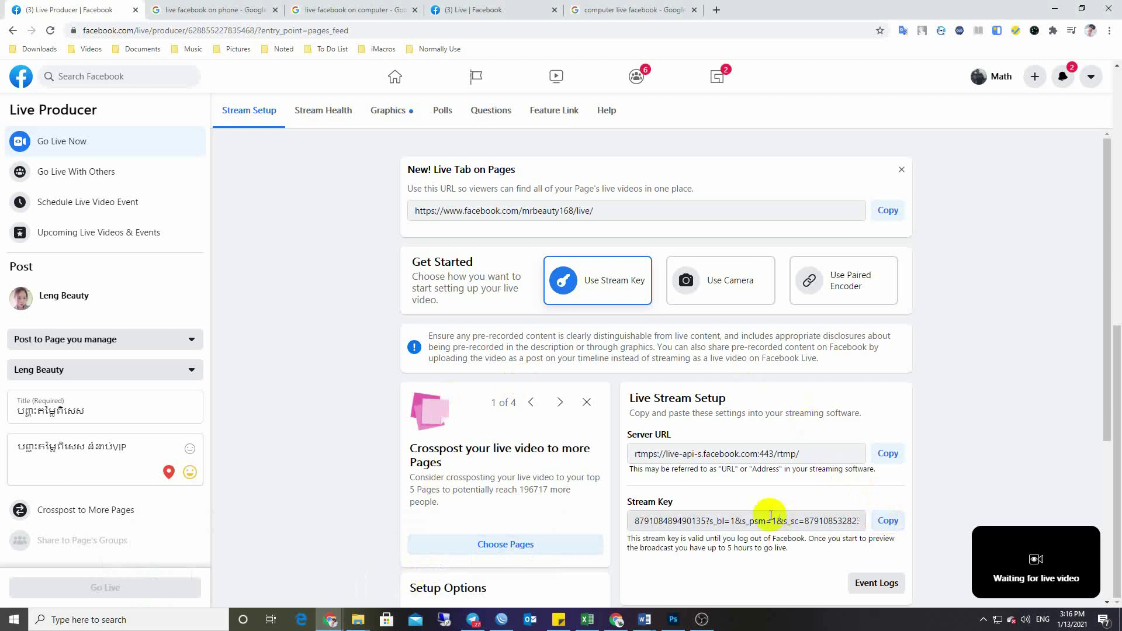
left_click(1052, 8)
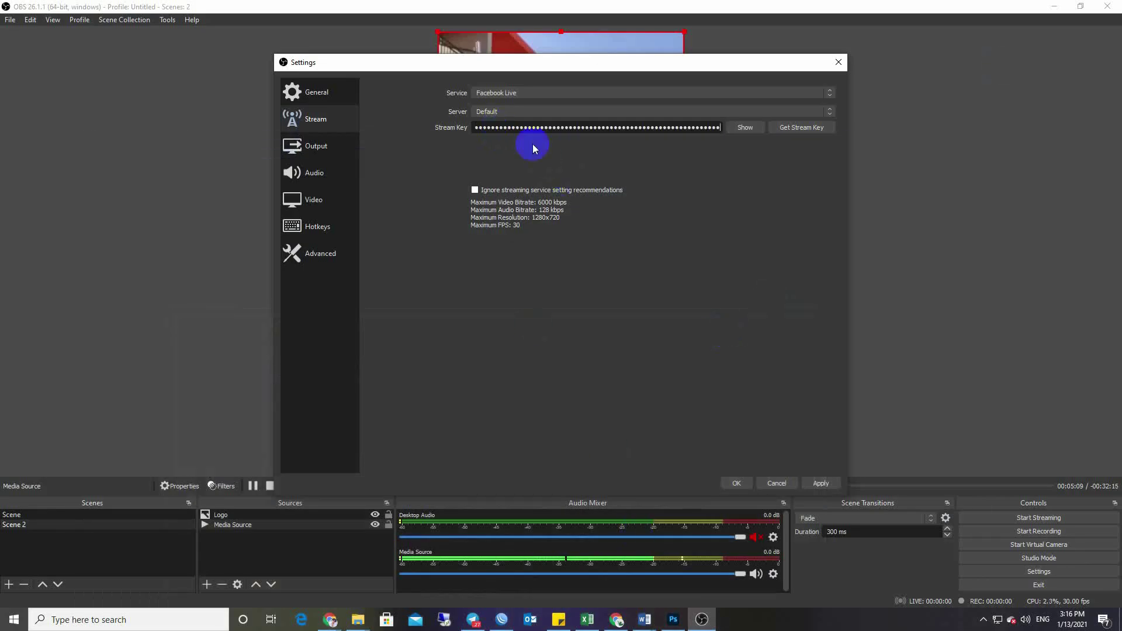
left_click(817, 484)
left_click(737, 483)
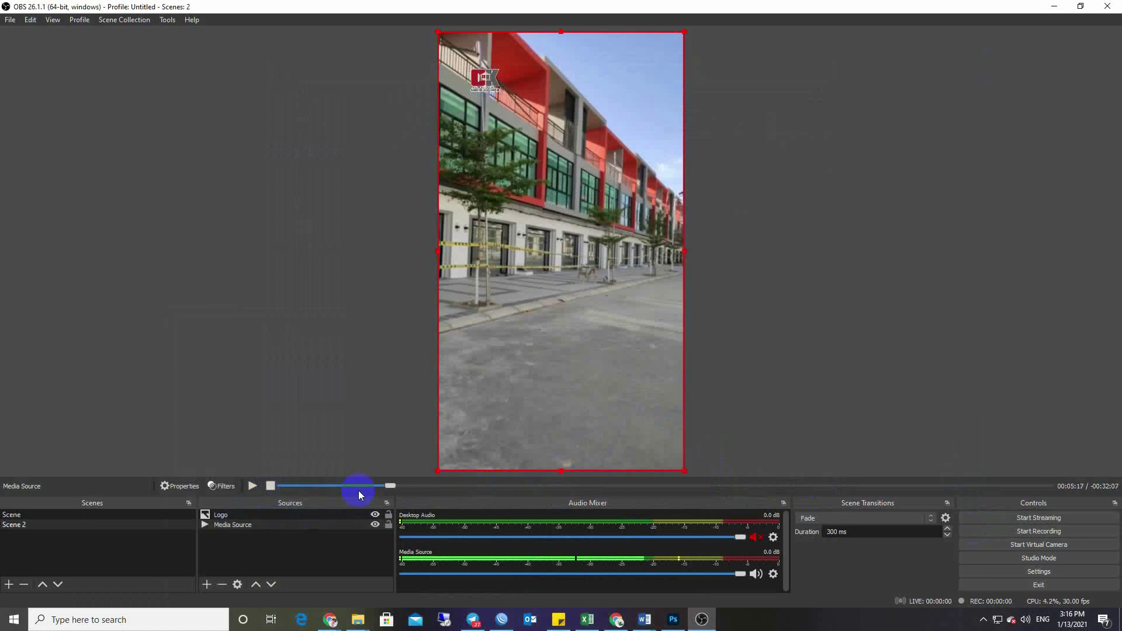
Rewind the paused Media Source to the beginning of the video and start streaming
left_click_drag(385, 487, 266, 486)
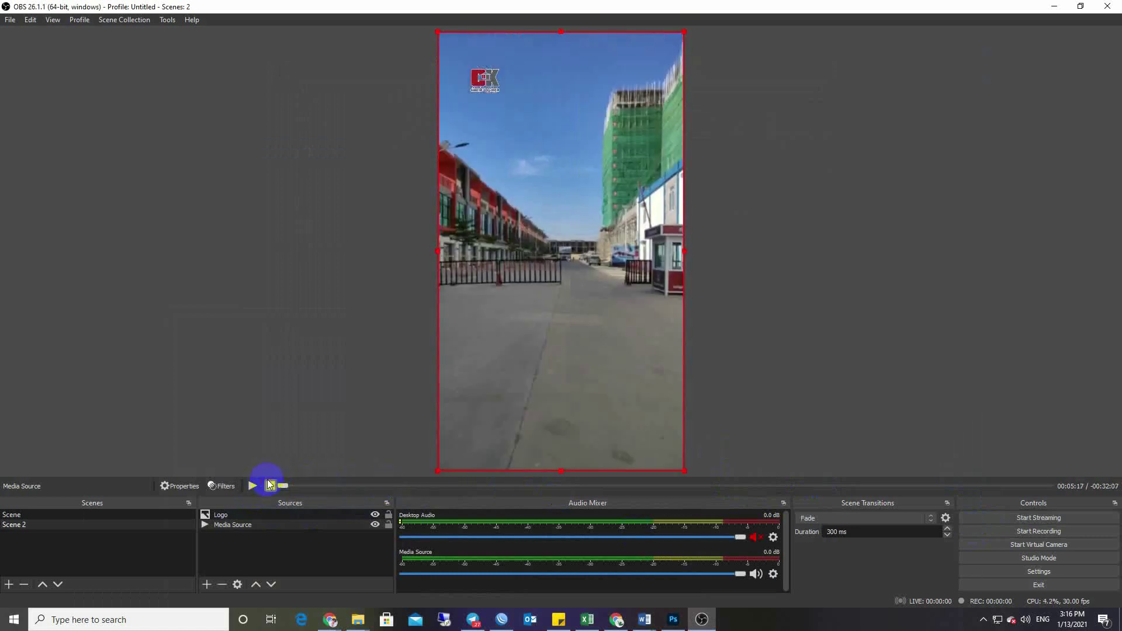
left_click(1024, 519)
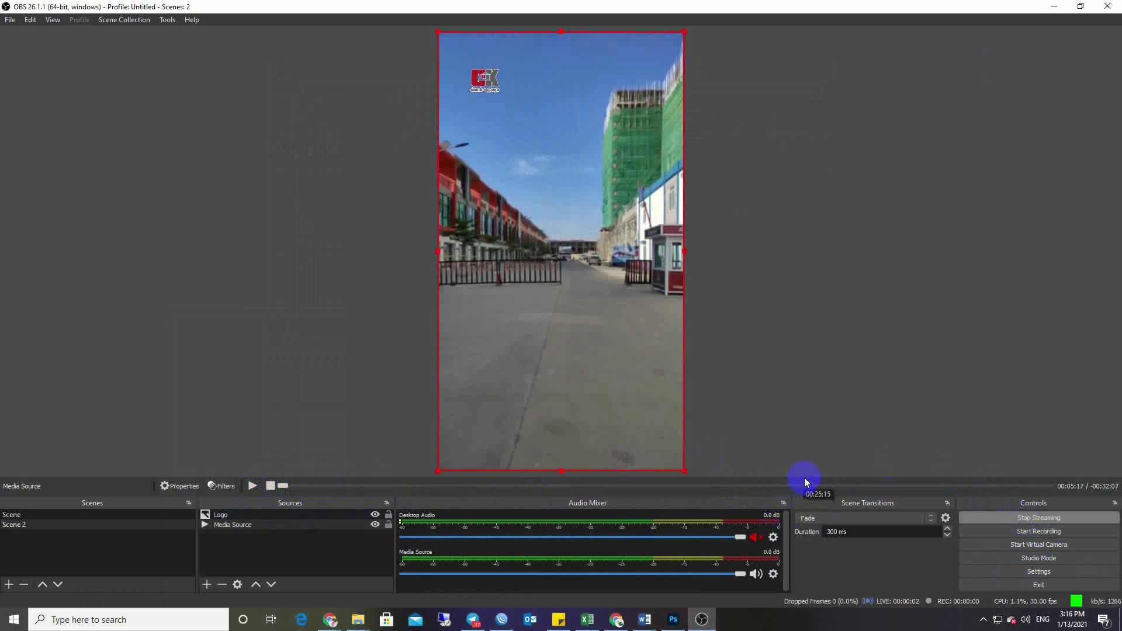
Switch to the Facebook Live Producer page in Chrome and go live on the Page
mouse_move(331, 619)
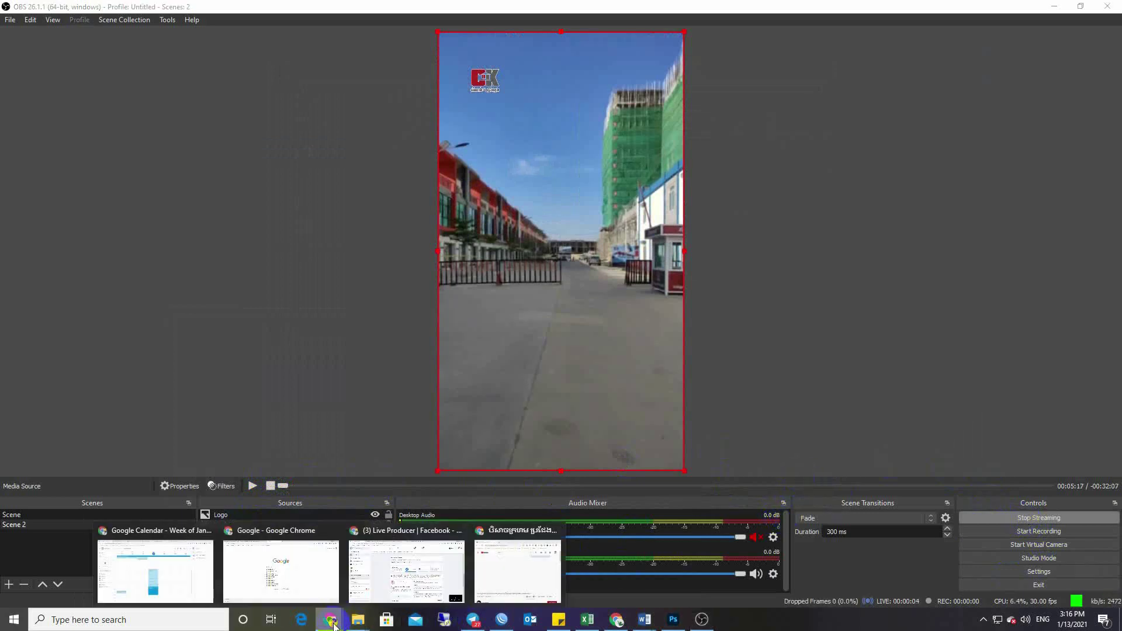
left_click(408, 578)
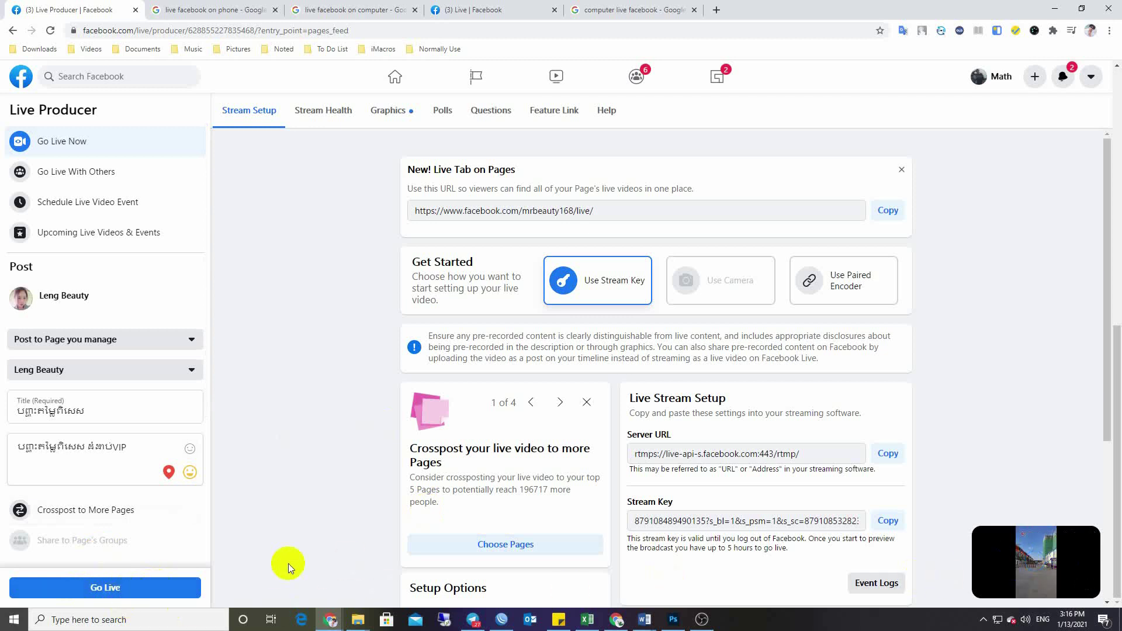
left_click(138, 584)
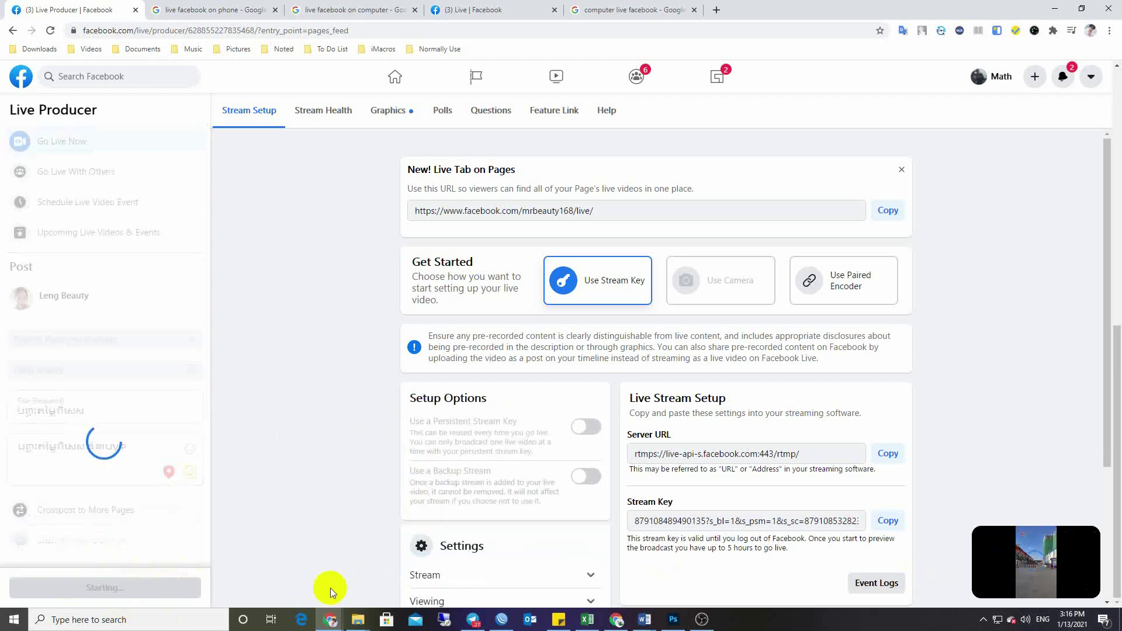
Return to OBS to play the Media Source video, and switch to Live Producer in Chrome to check the broadcast
left_click(702, 619)
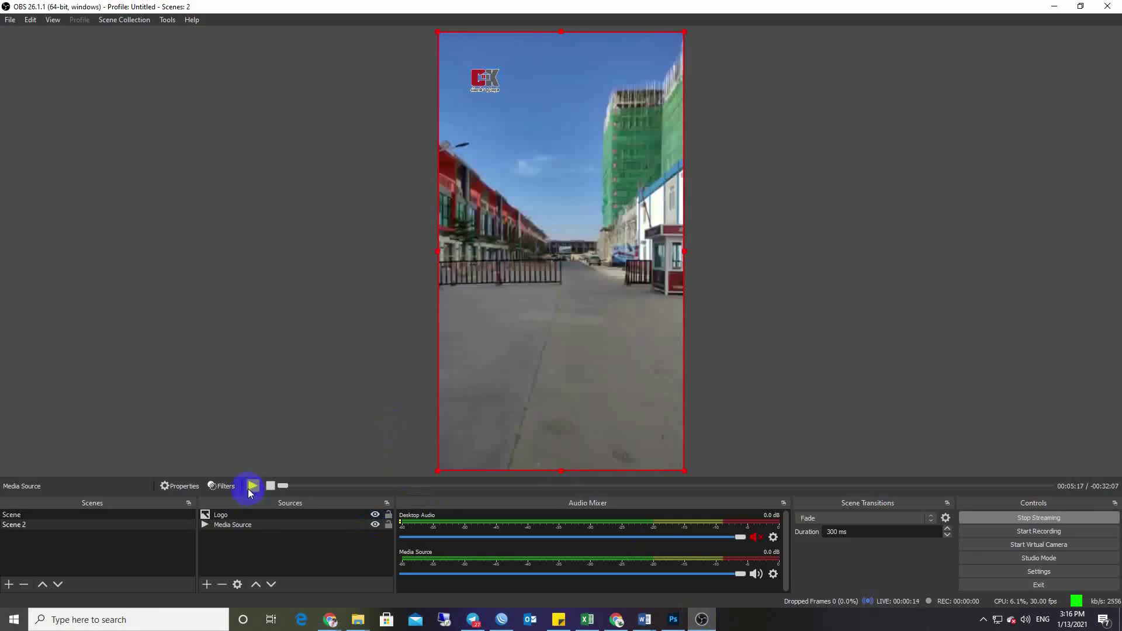
left_click(252, 487)
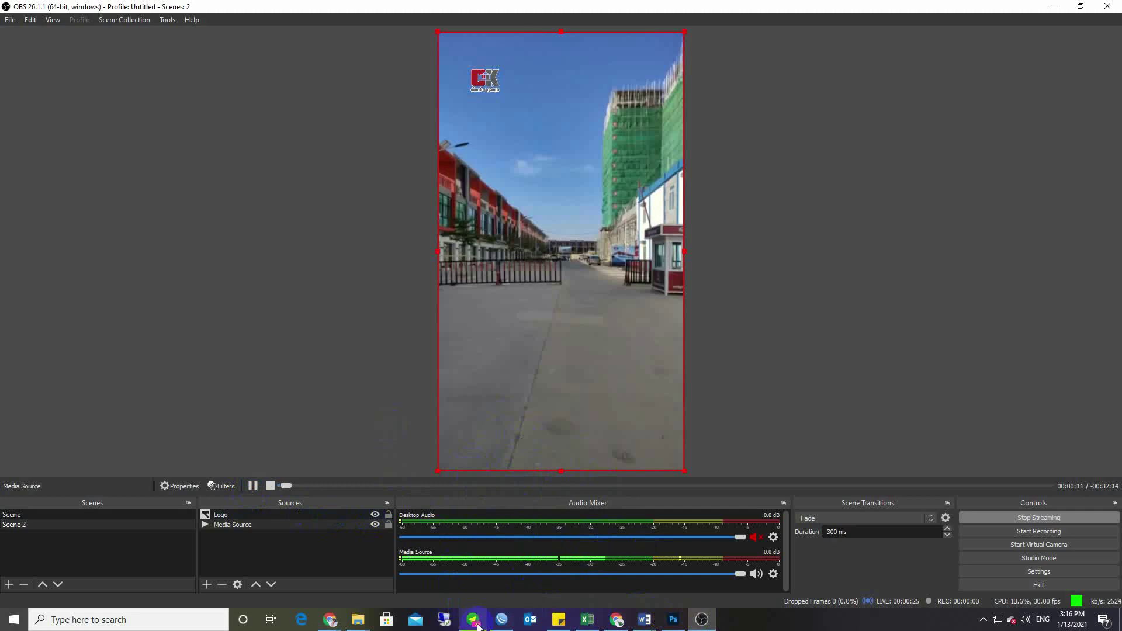
mouse_move(334, 624)
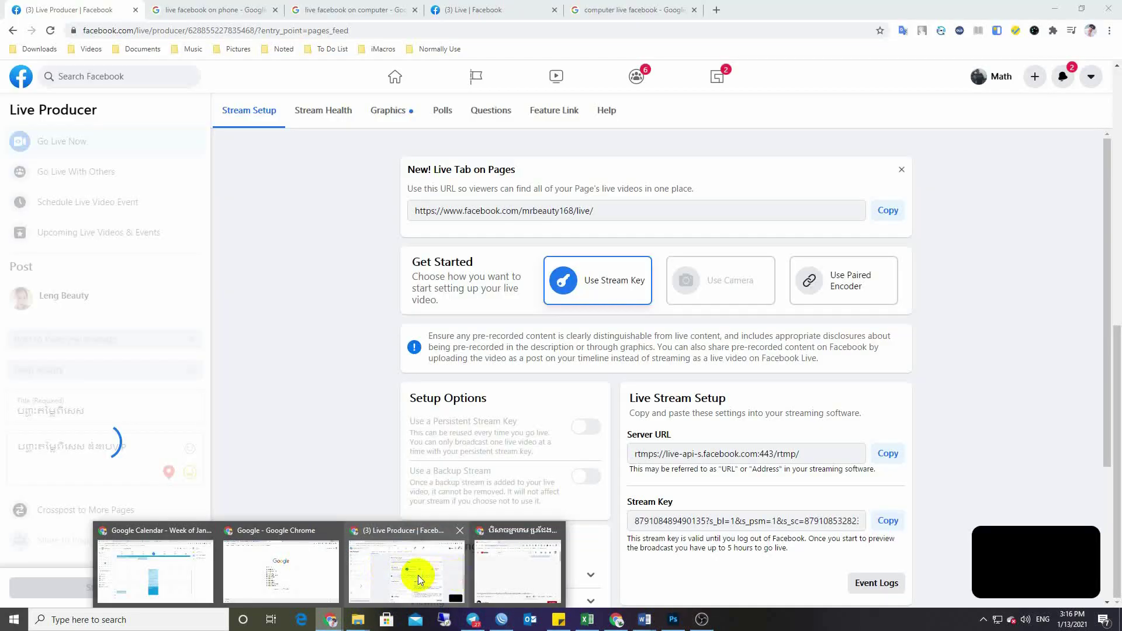
left_click(413, 571)
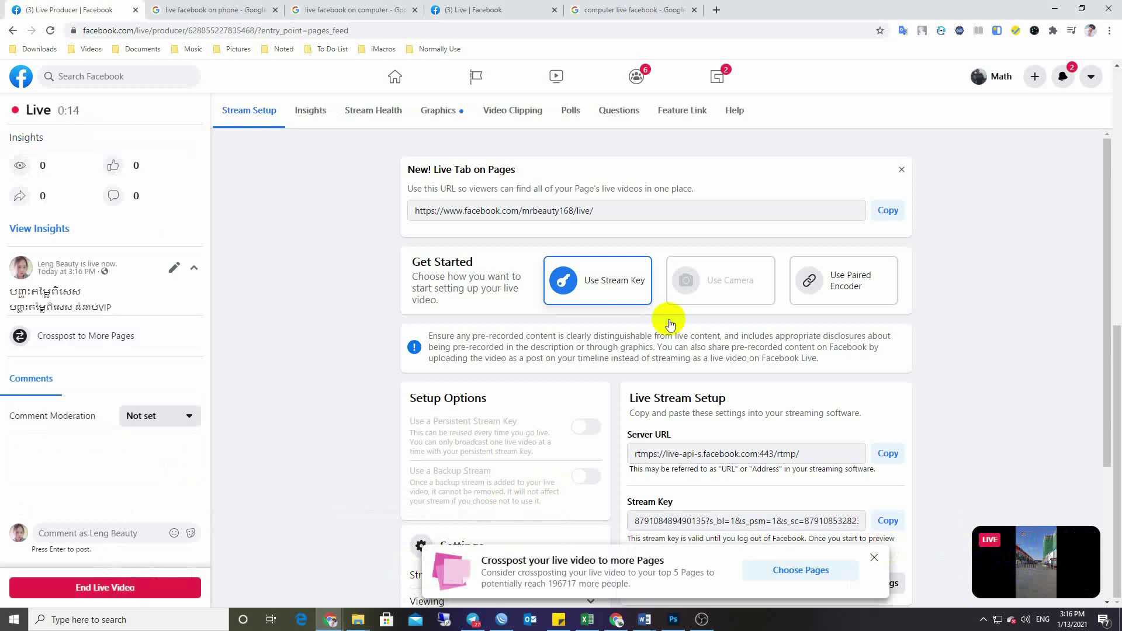
In the other Facebook tab, check the notifications, search Watch videos for "Leng Beauty", and open that Page's live video
left_click(465, 14)
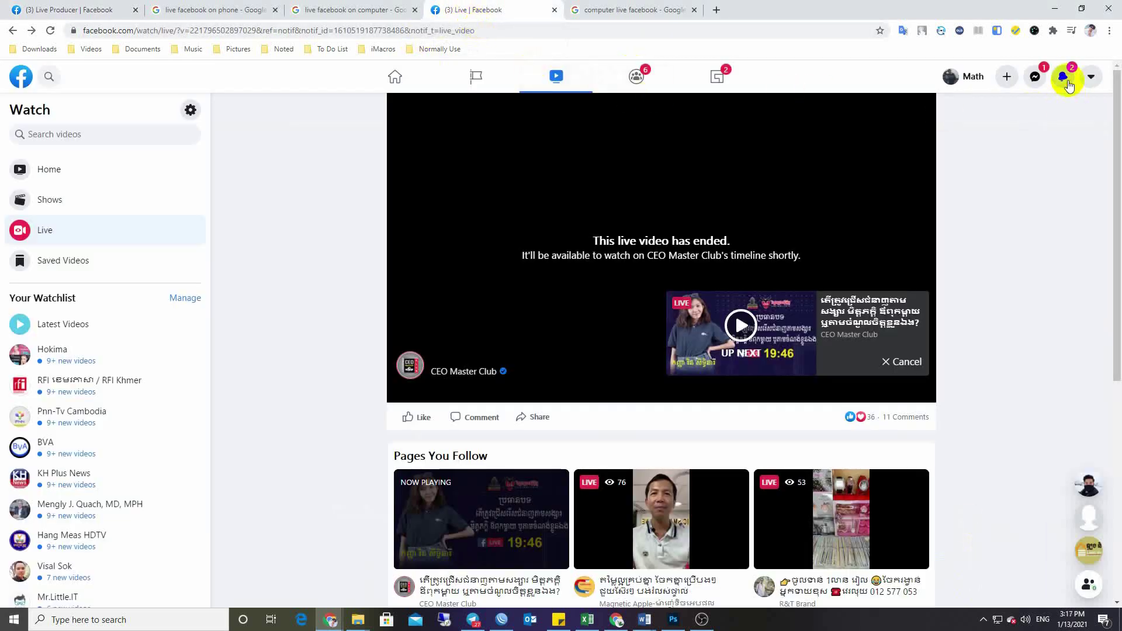
left_click(1063, 78)
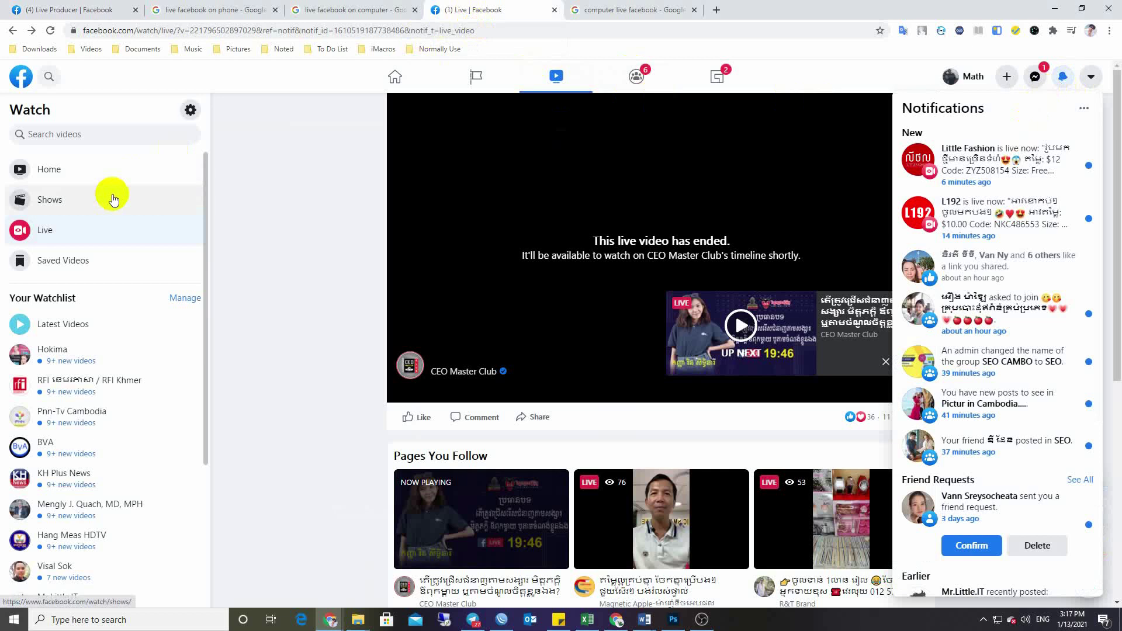
left_click(121, 138)
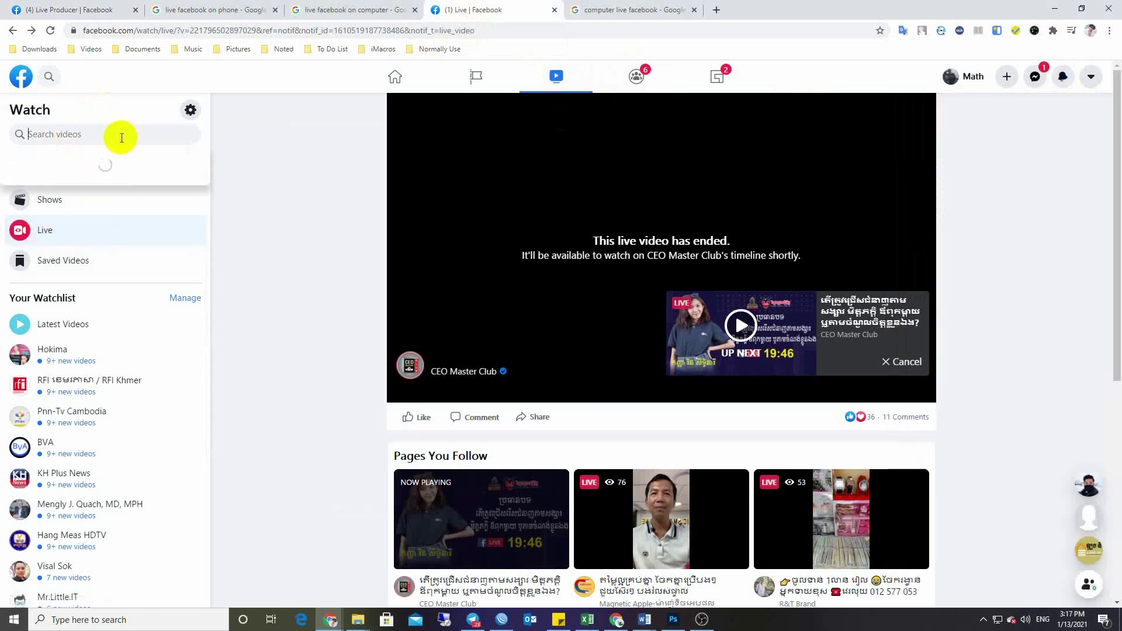
type("Leng")
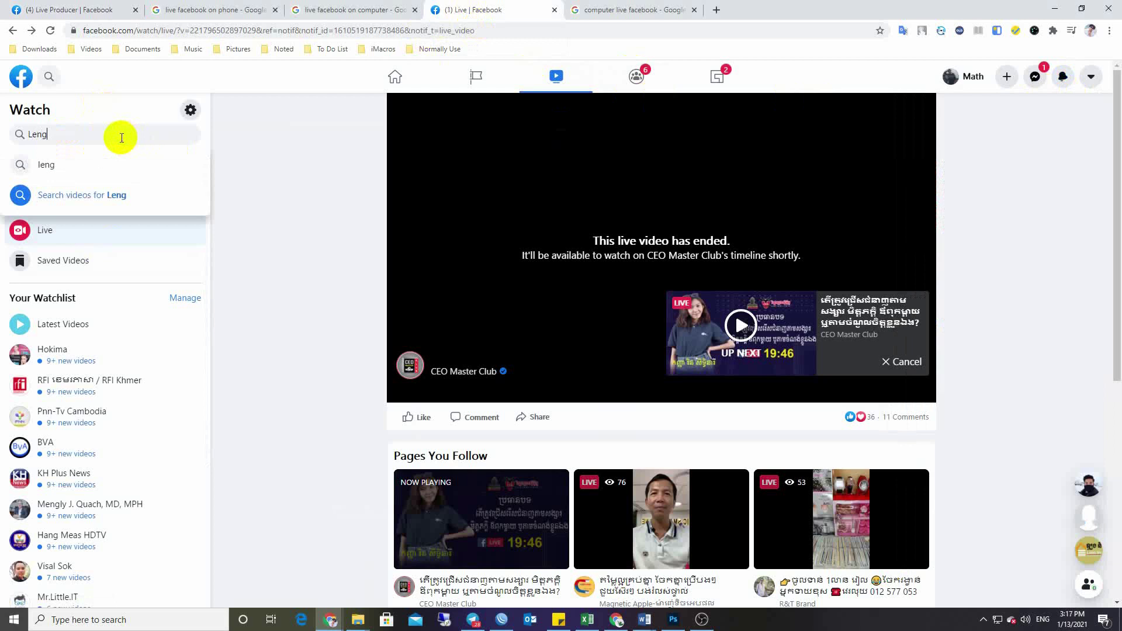
type(" B")
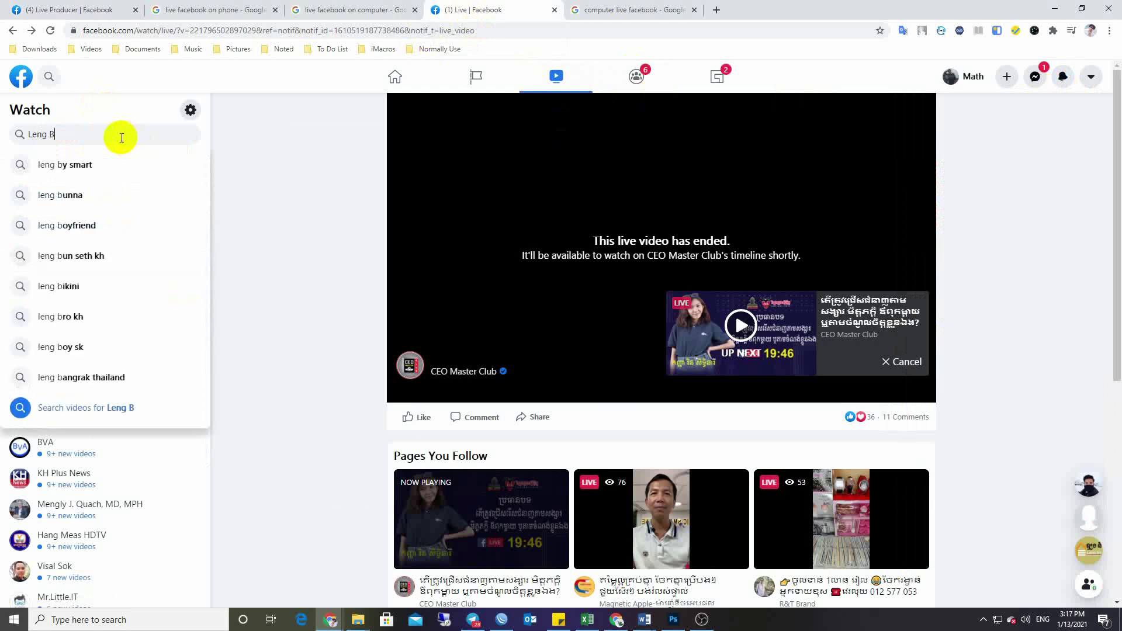
type("eauty")
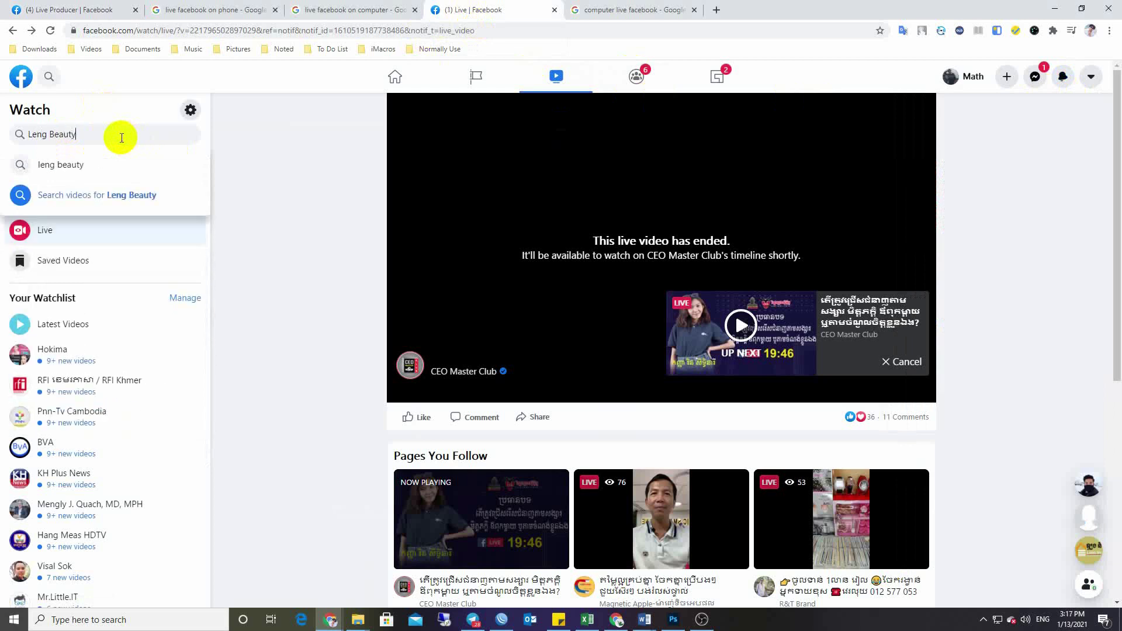
left_click(137, 194)
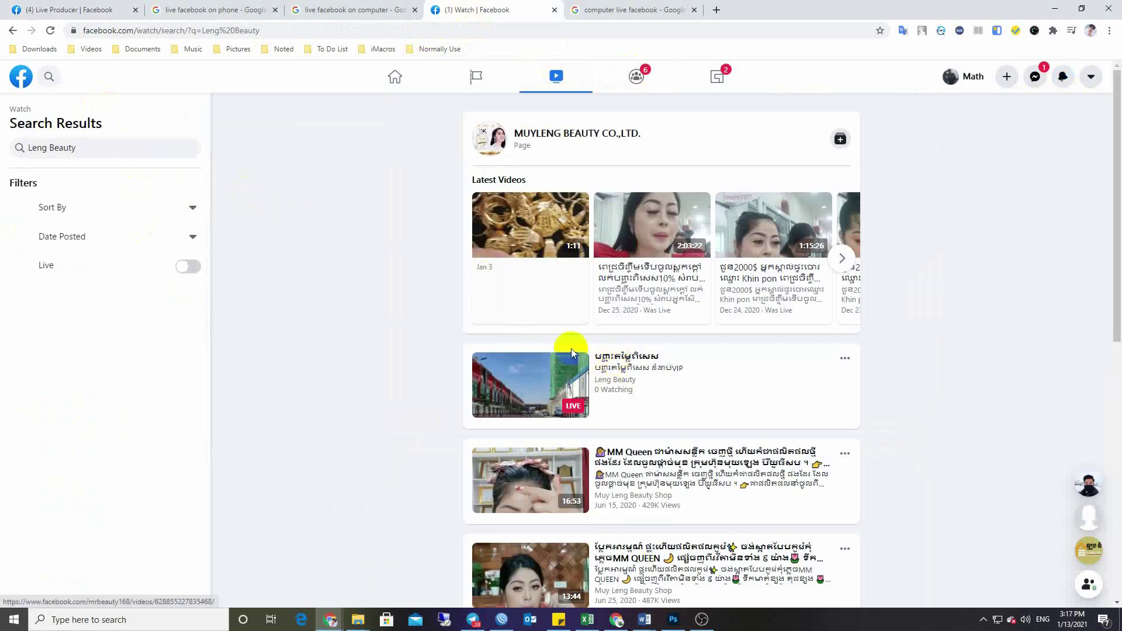
left_click(513, 386)
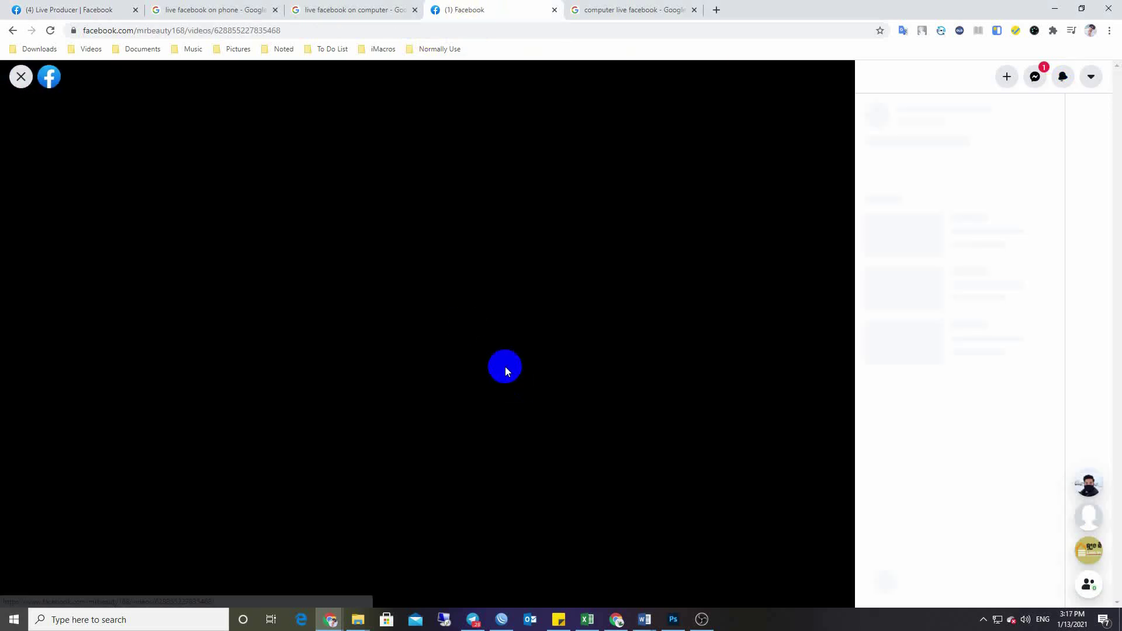